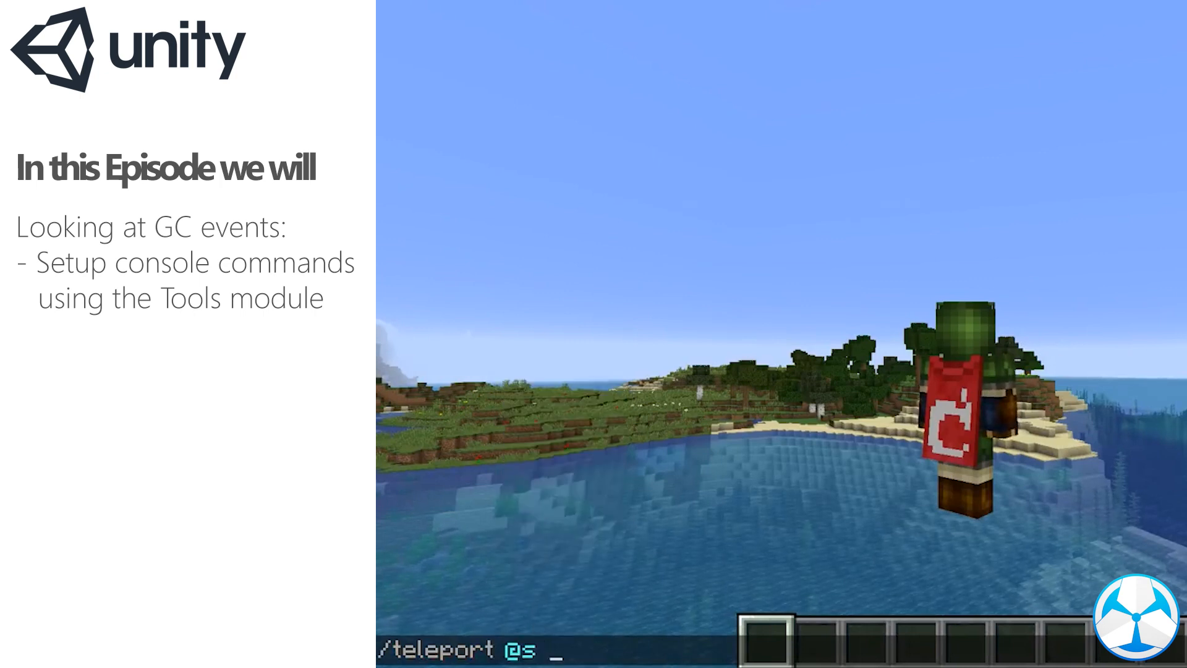
text(^ ^ )
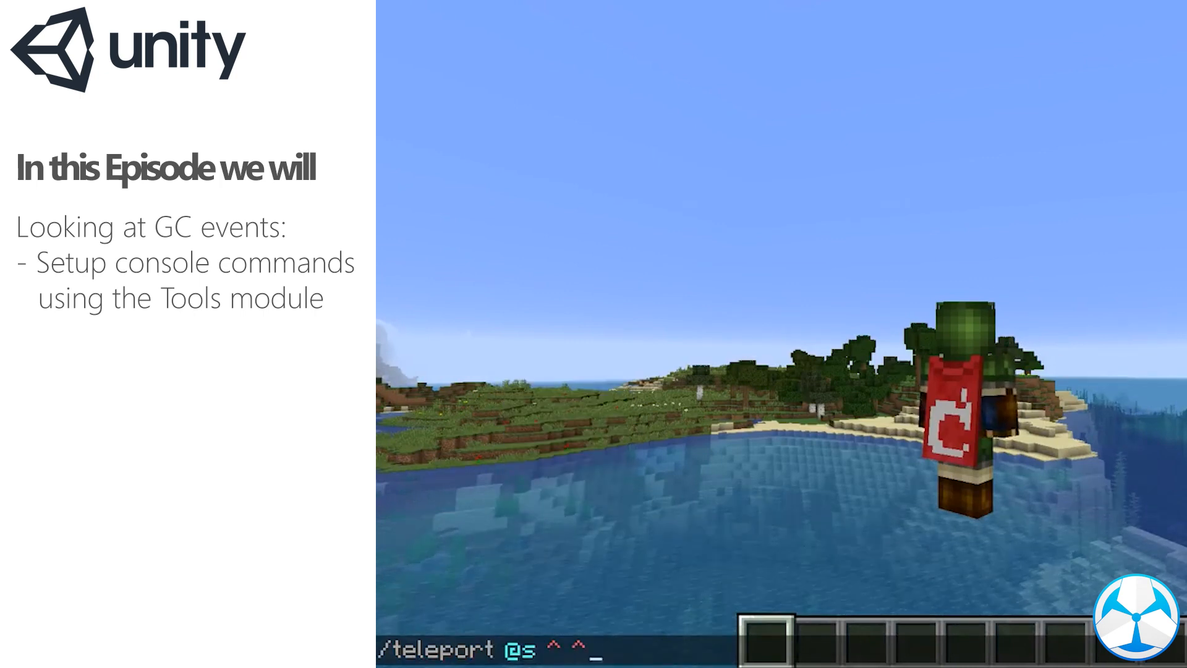
text(^)
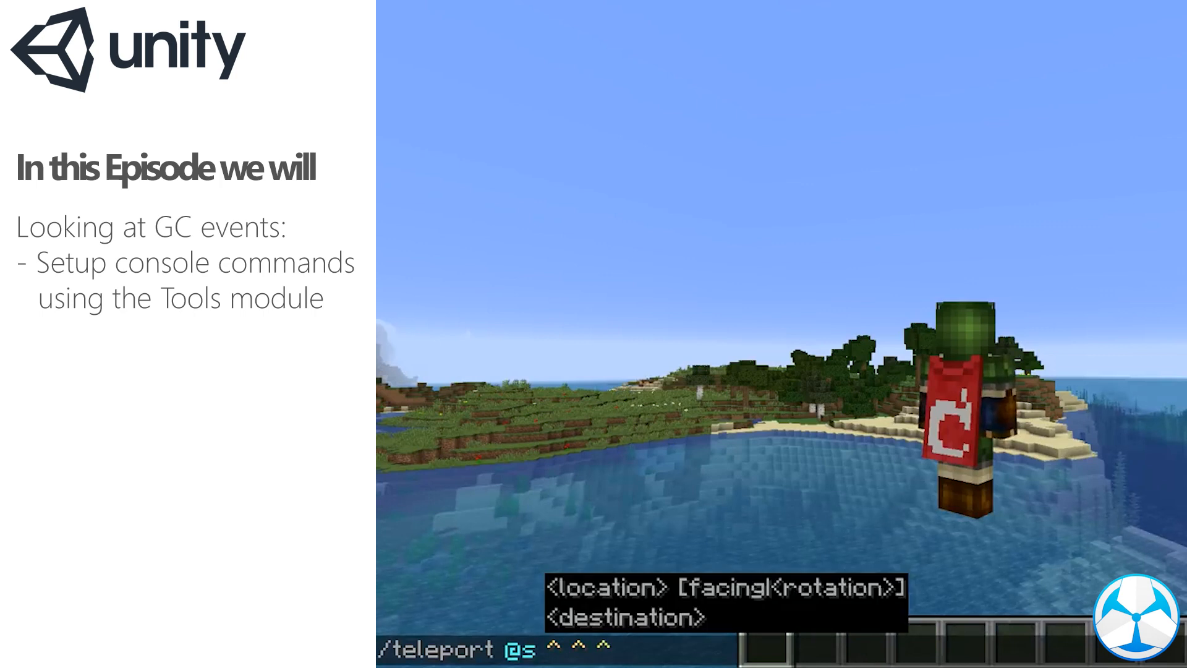
key(Return)
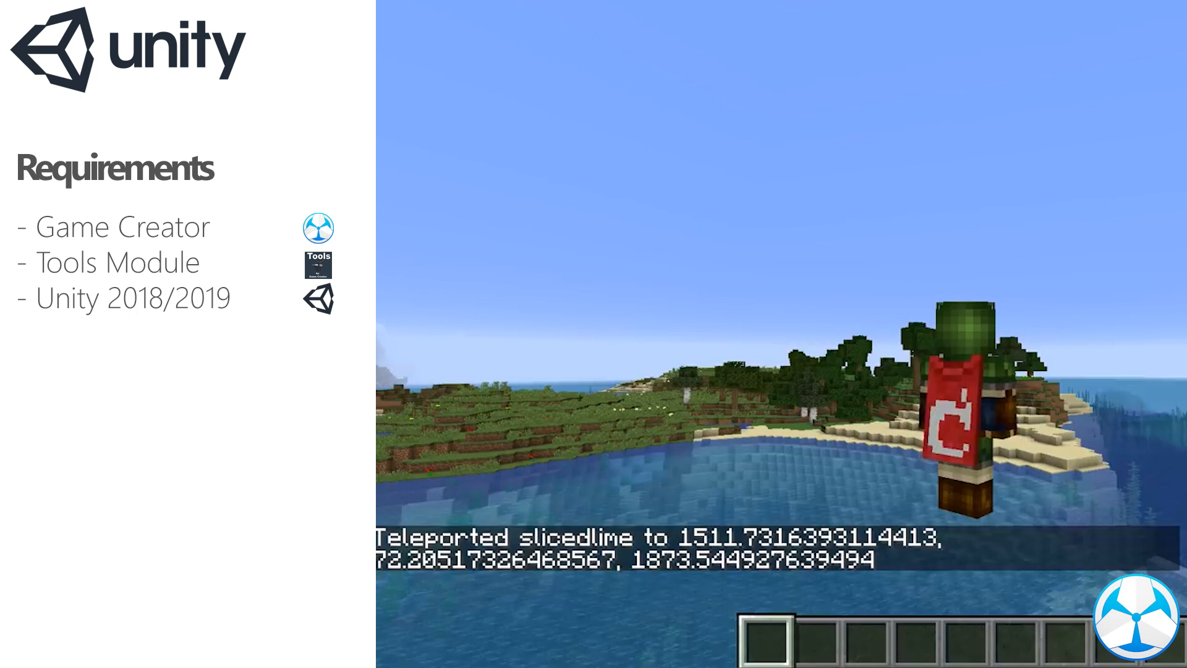
key(t)
key(Up)
key(BackSpace)
key(Left)
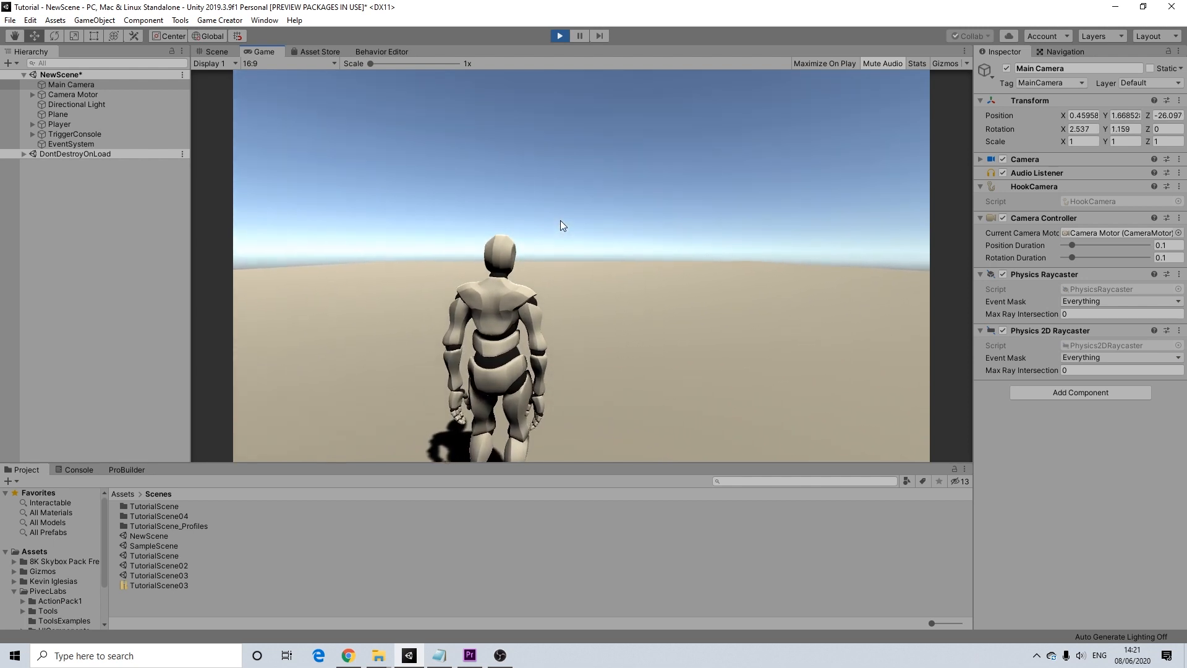
Walk the character forward, open the in-game event console and list the available events with ?
key(w)
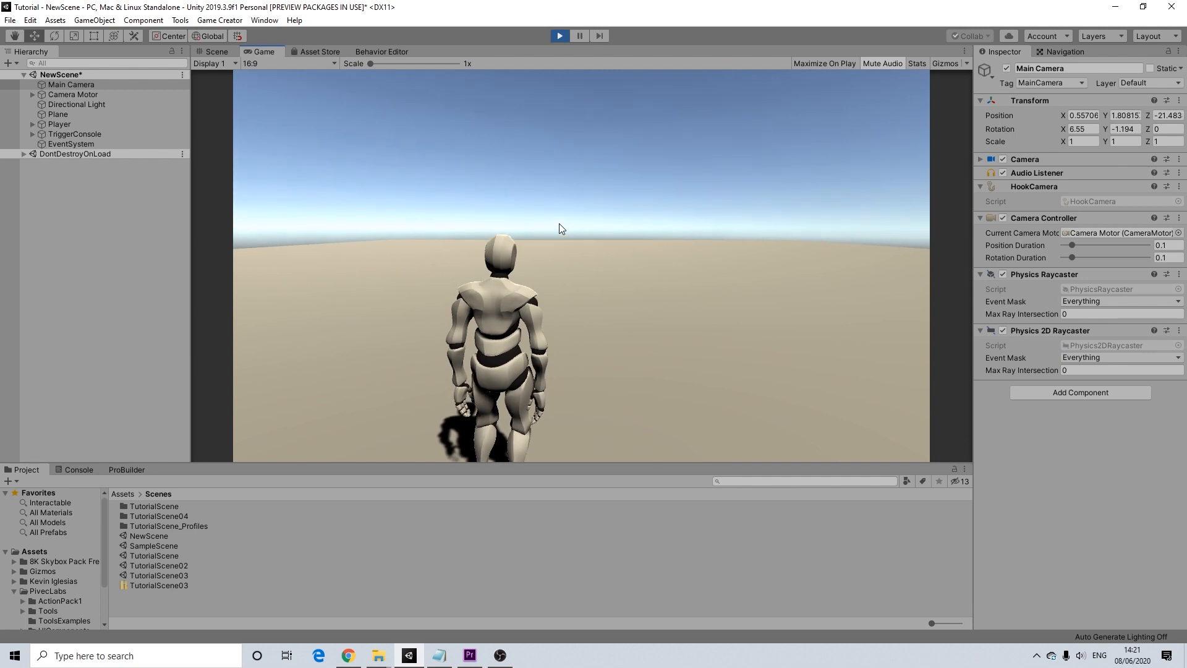
key(grave)
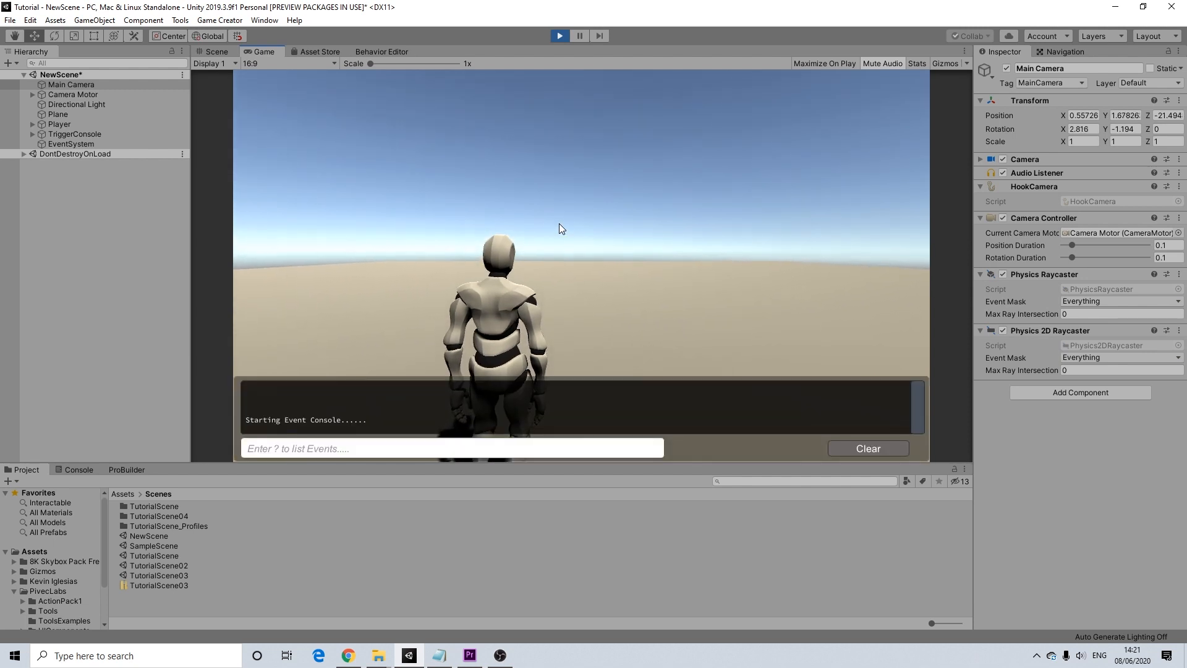
right_drag(559, 224, 520, 448)
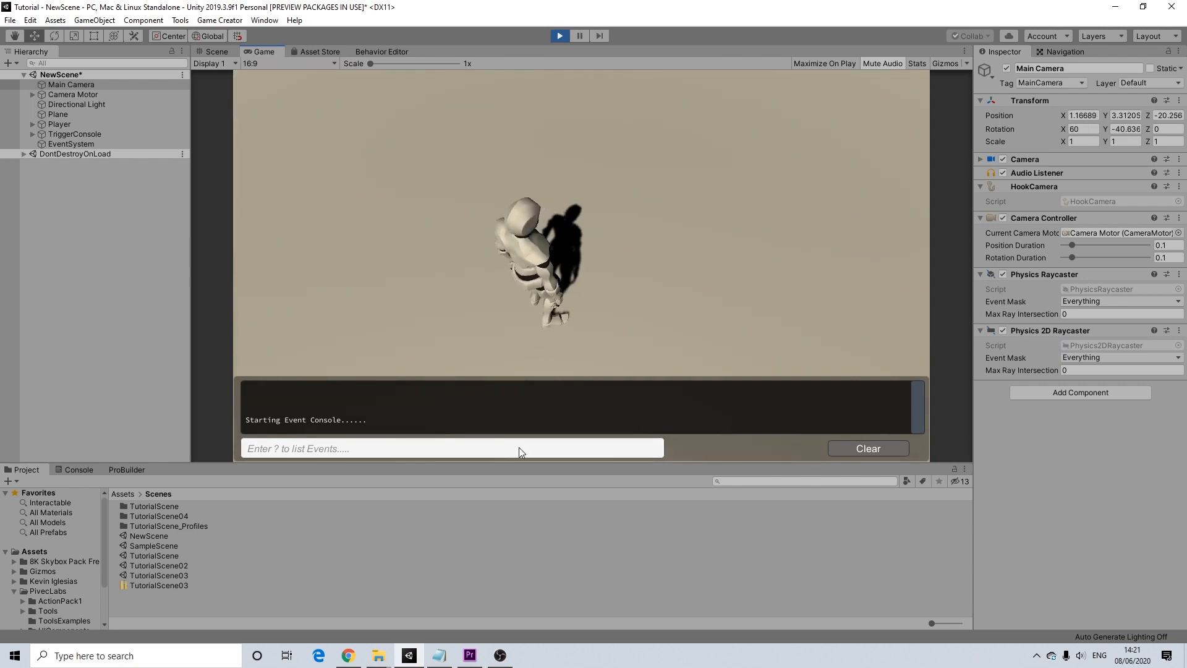
text(?)
key(Return)
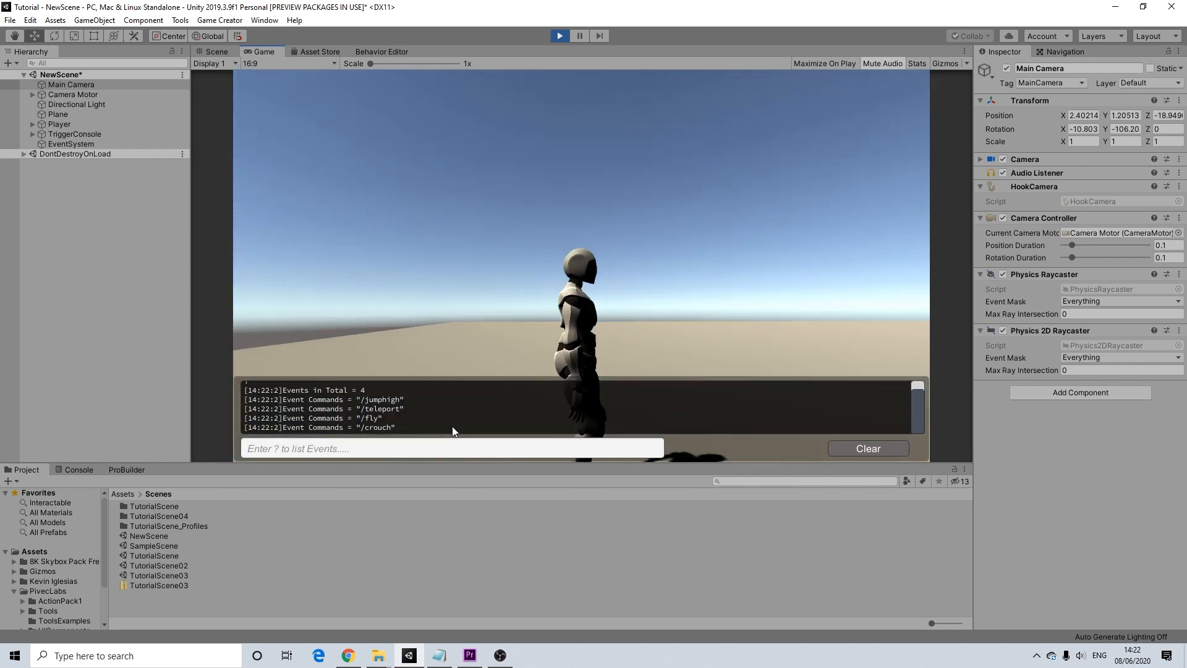
Test the /jumphigh and /crouch commands in the in-game event console.
text(/jump)
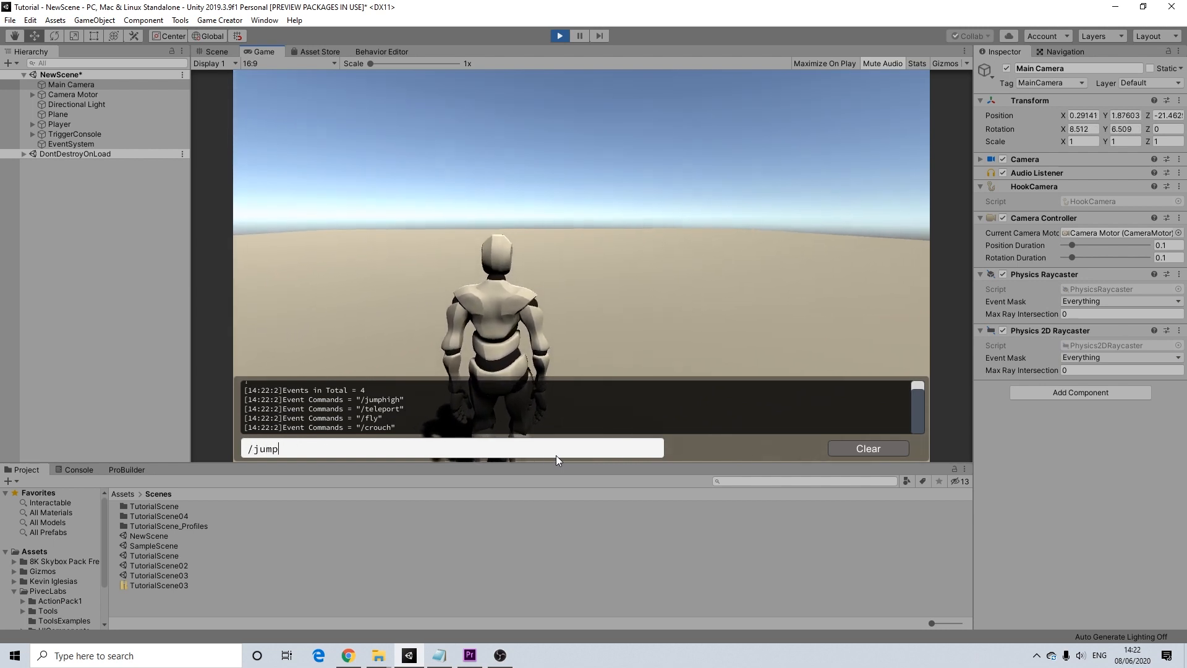
text(high)
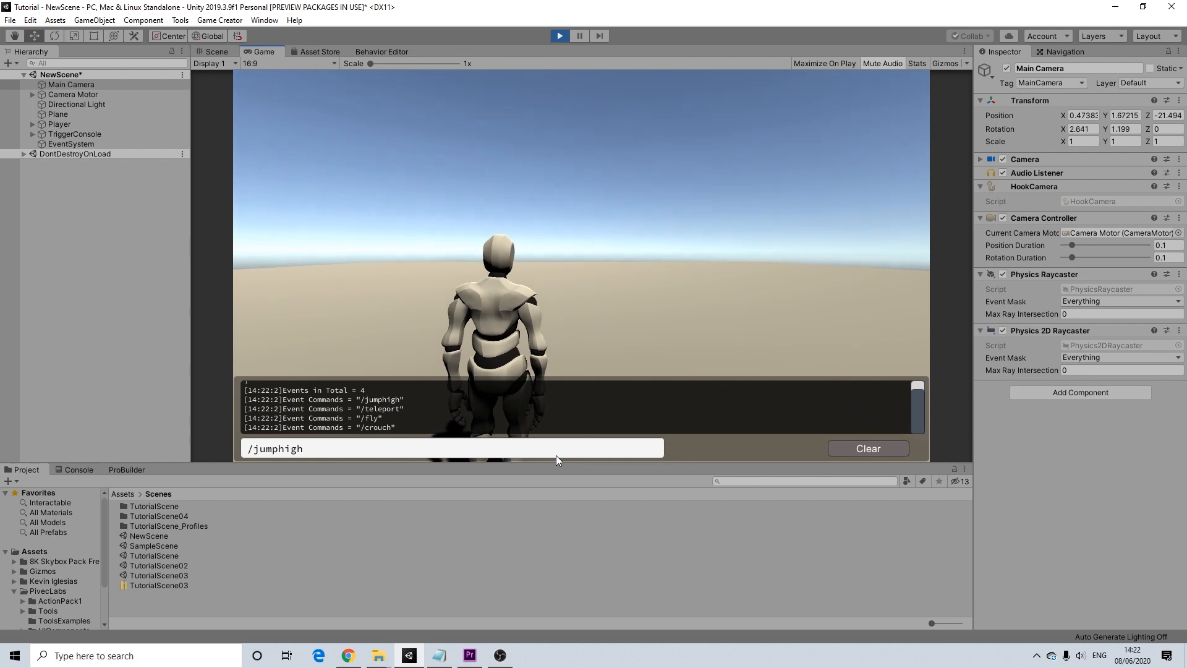
key(Return)
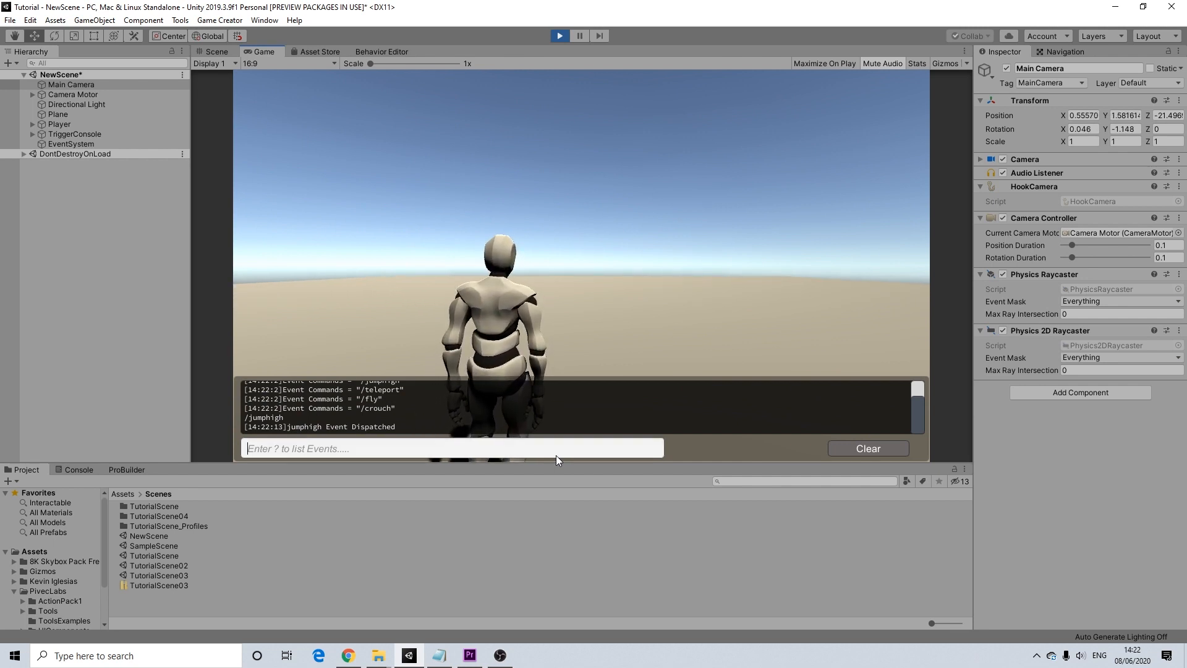
text(/crou)
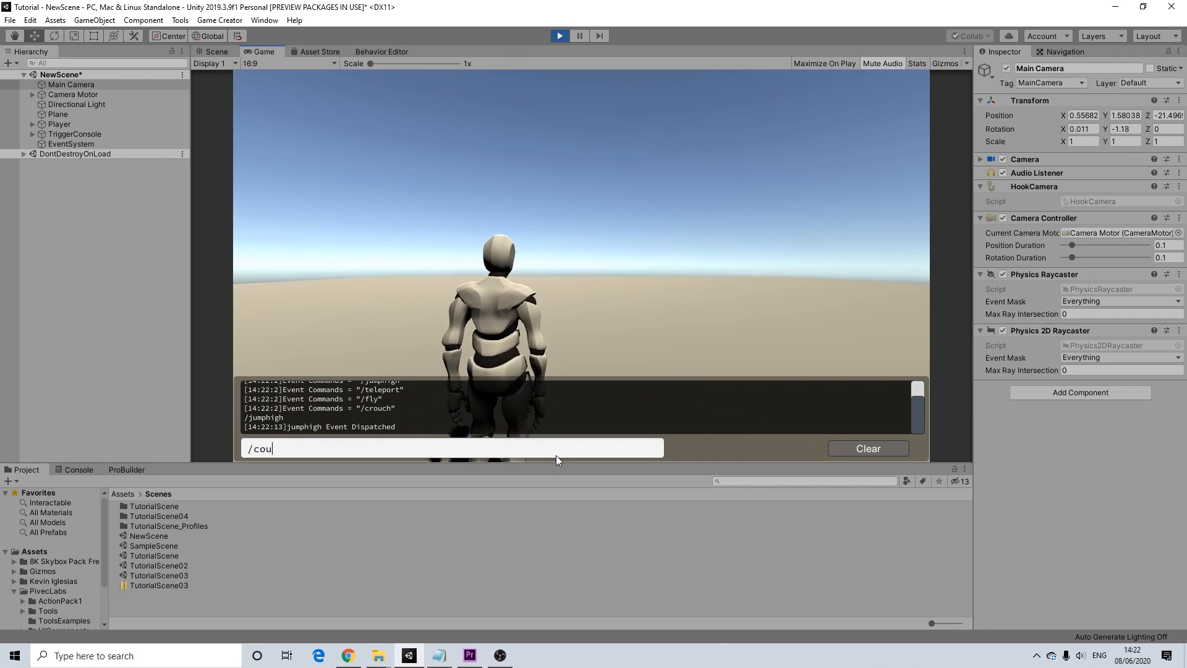
text(ch)
key(Return)
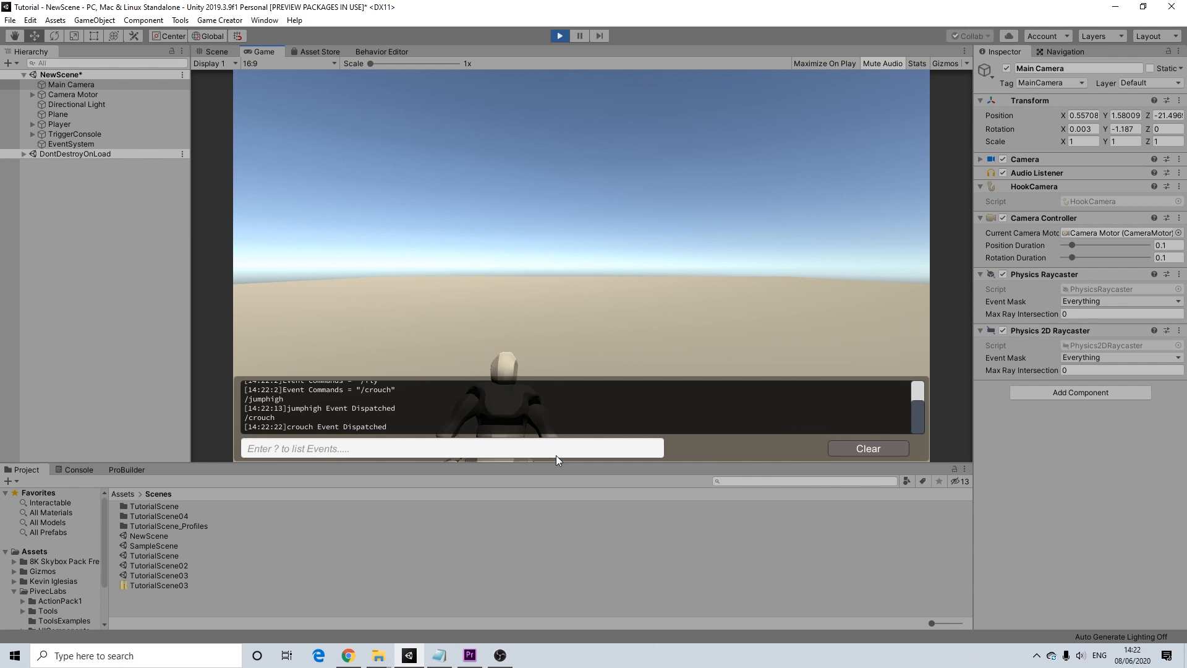
Run the /fly command in the event console, close the console and test the character's flight.
click(555, 455)
text(/fly)
key(Return)
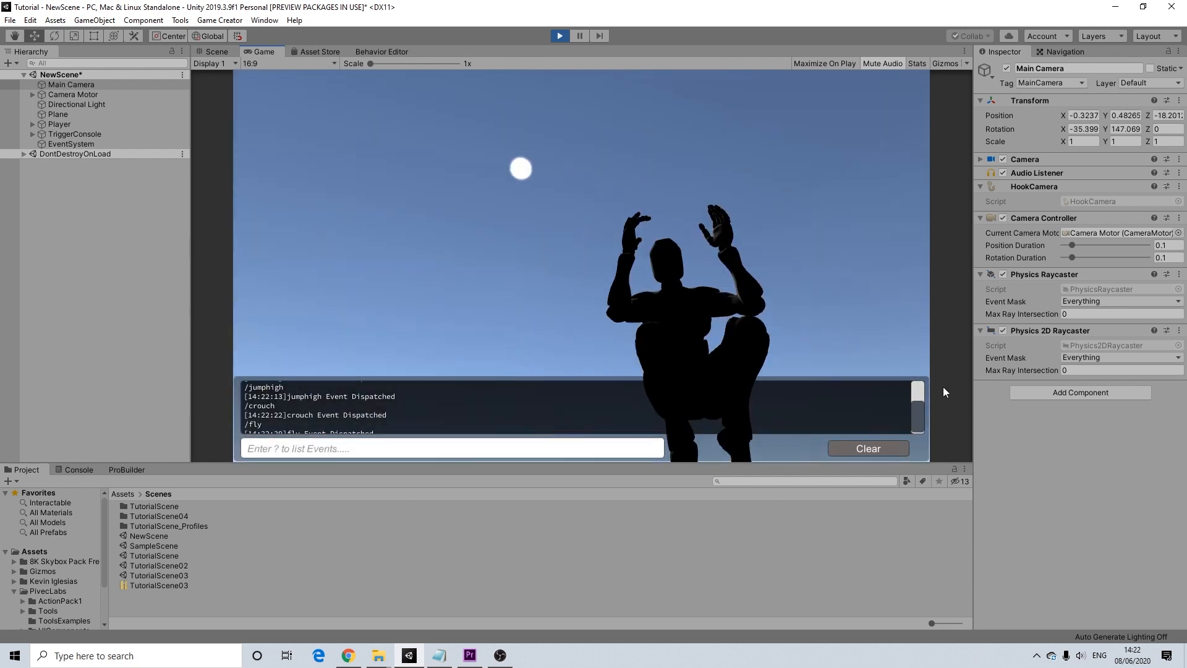
key(grave)
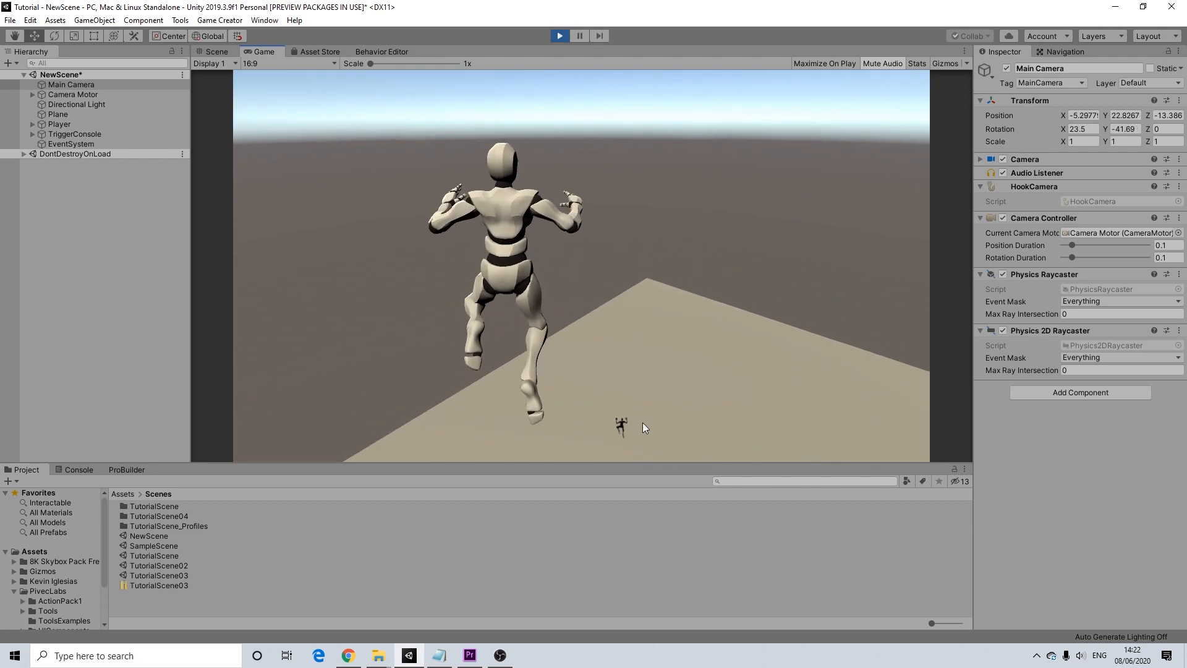
key(space)
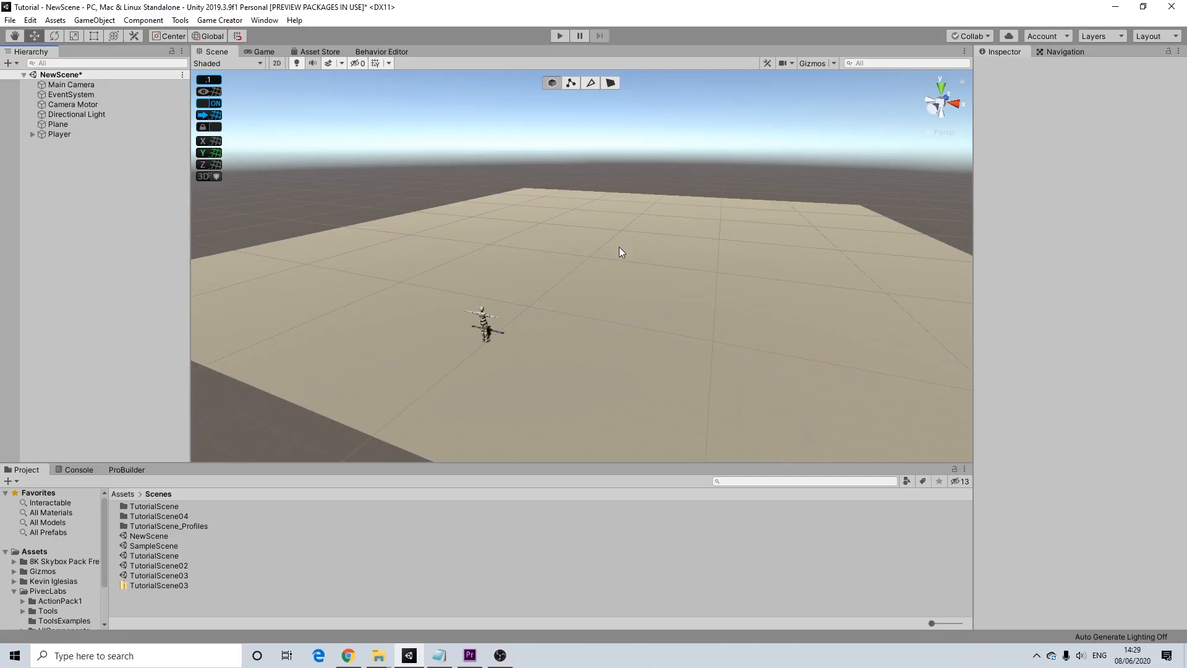
Add the ConsoleManager prefab from the PivecLabs/Tools/Prefabs folder to the scene hierarchy.
scroll(619, 247, up, 3)
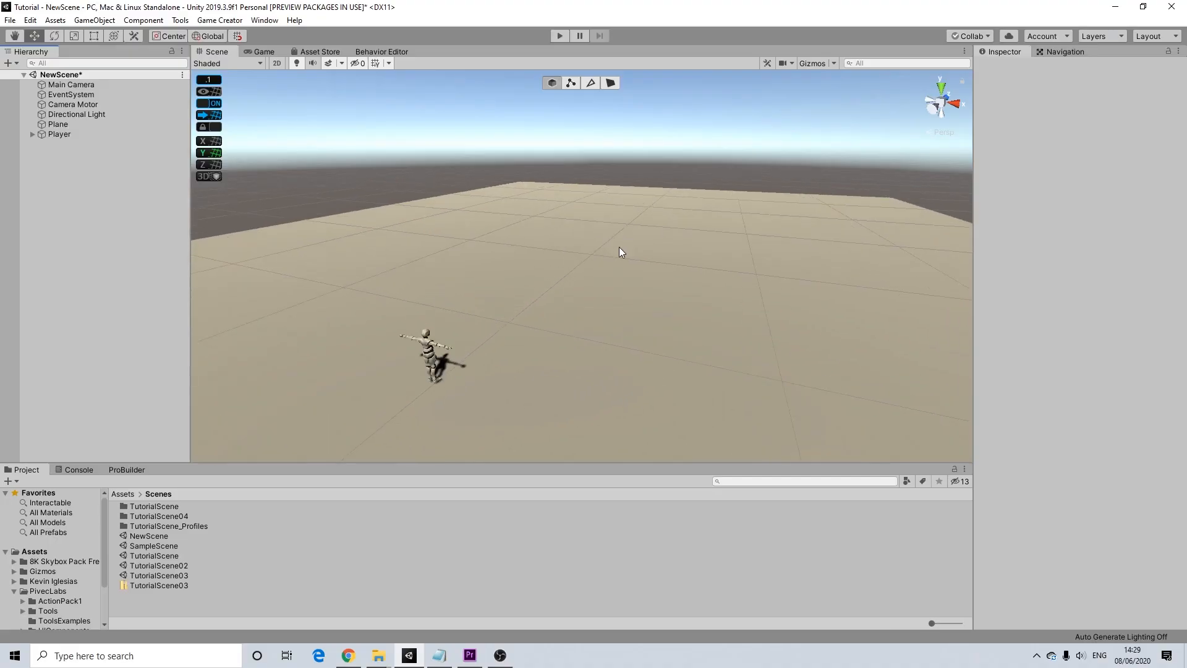
scroll(619, 247, down, 1)
scroll(618, 247, up, 1)
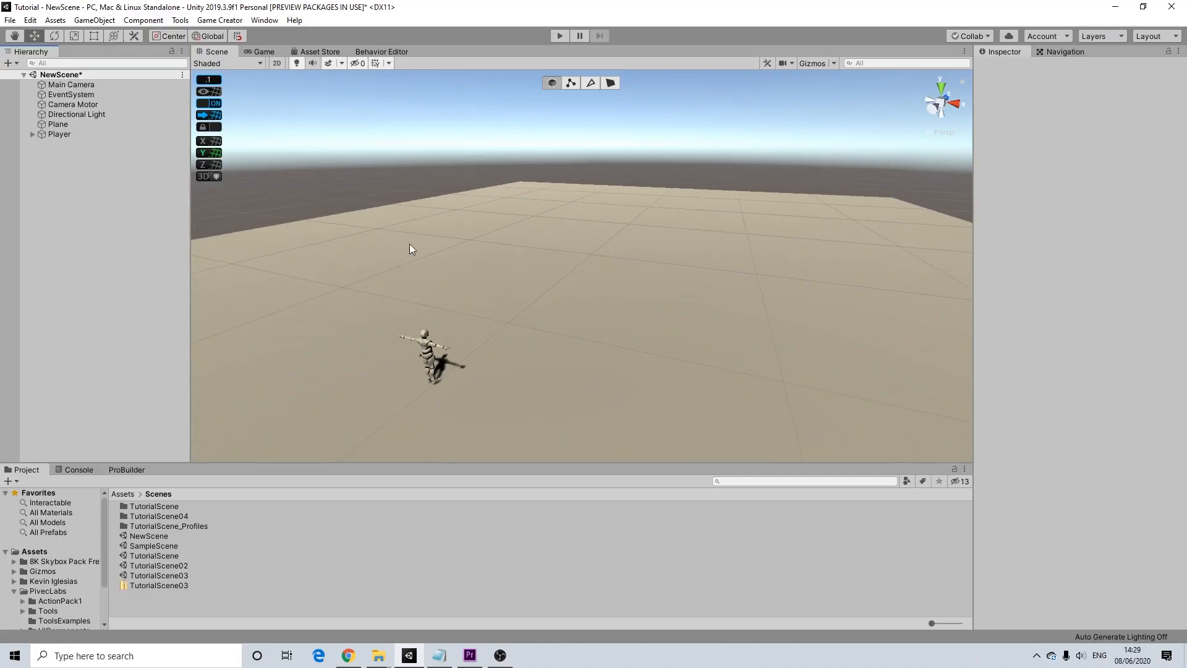
click(13, 592)
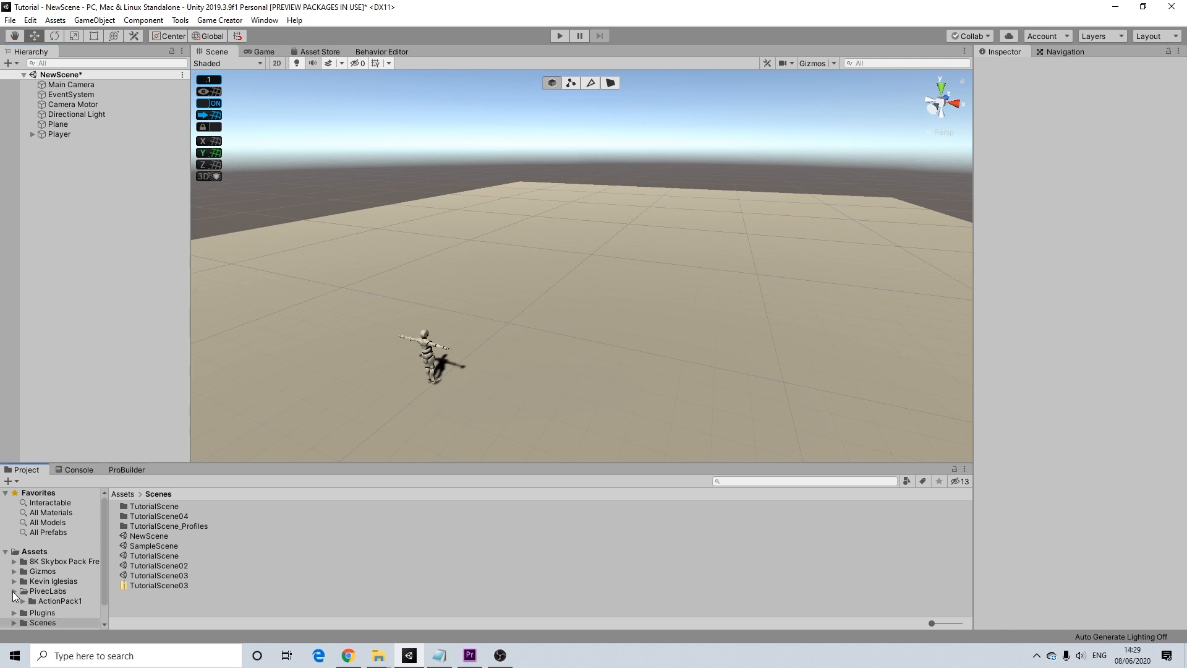
click(14, 591)
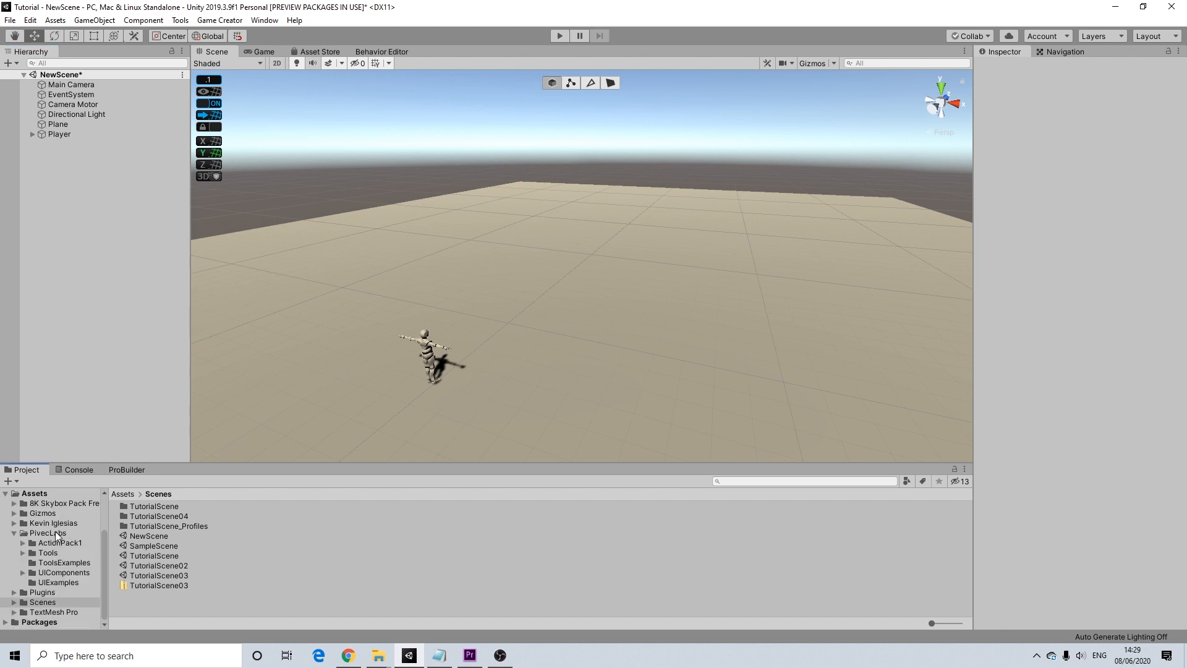
click(54, 533)
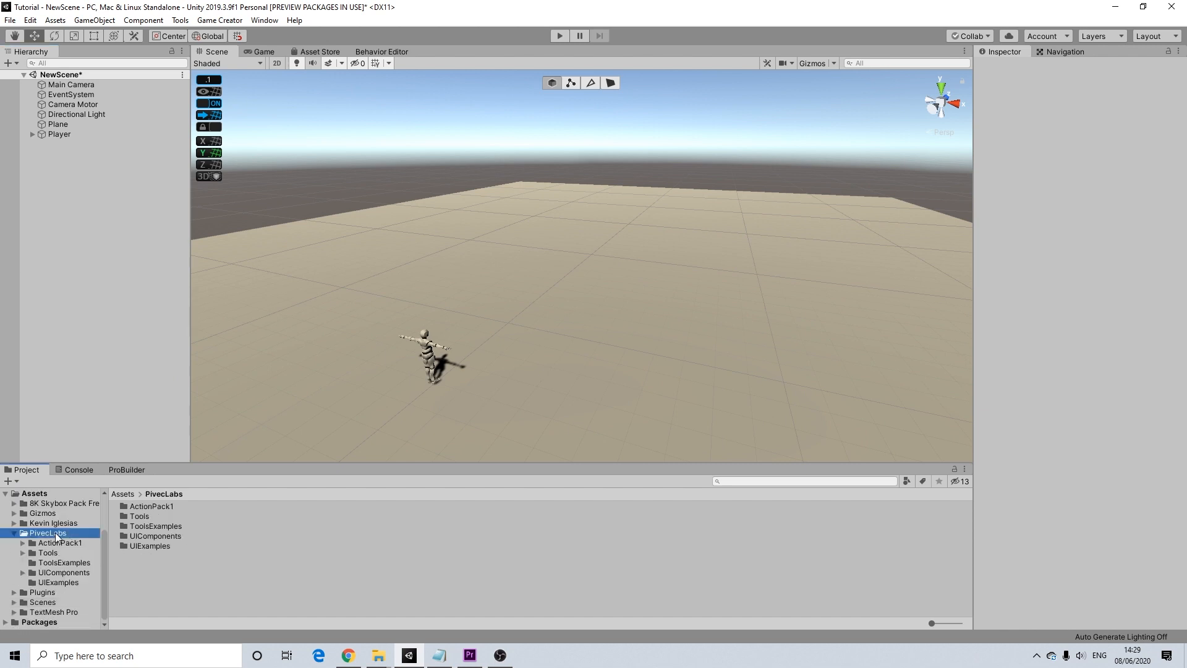
double_click(138, 515)
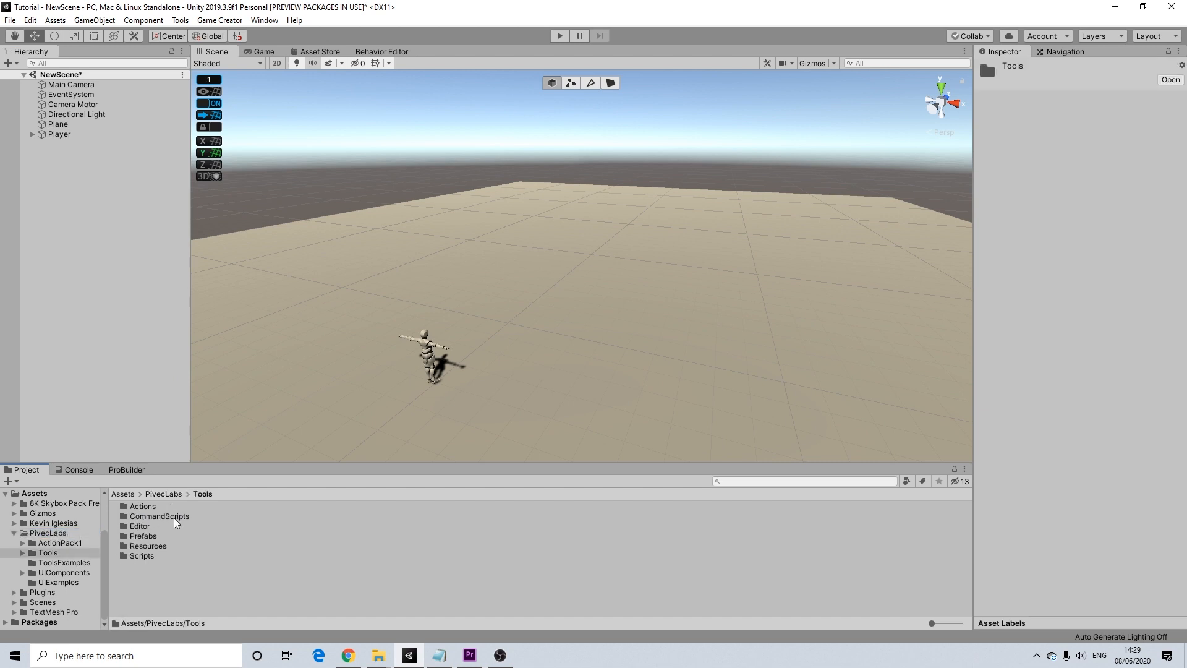
double_click(141, 536)
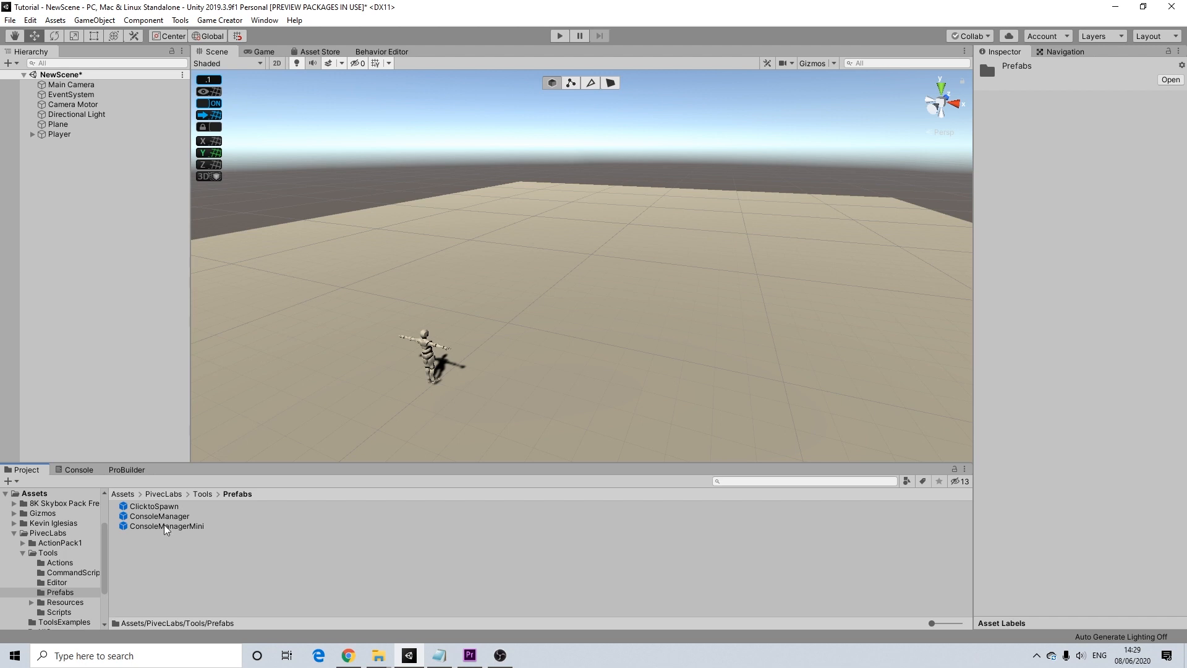
drag(168, 519, 71, 188)
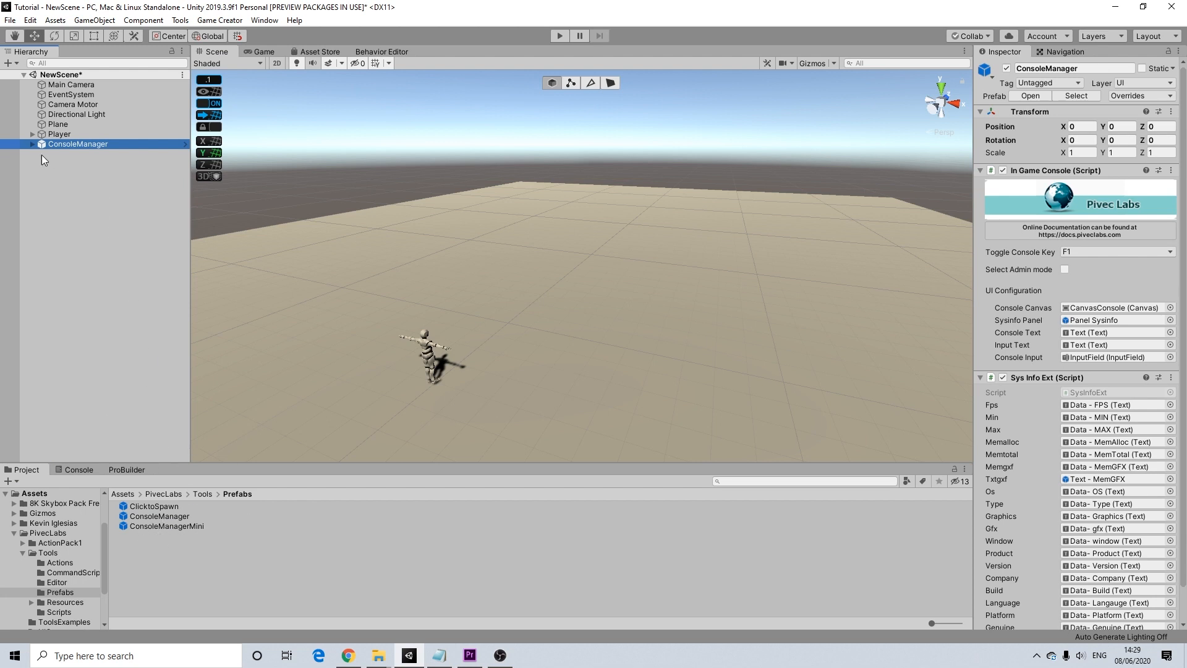
Create an empty game object at the root of the scene and name it TriggerConsole.
click(67, 173)
right_click(65, 170)
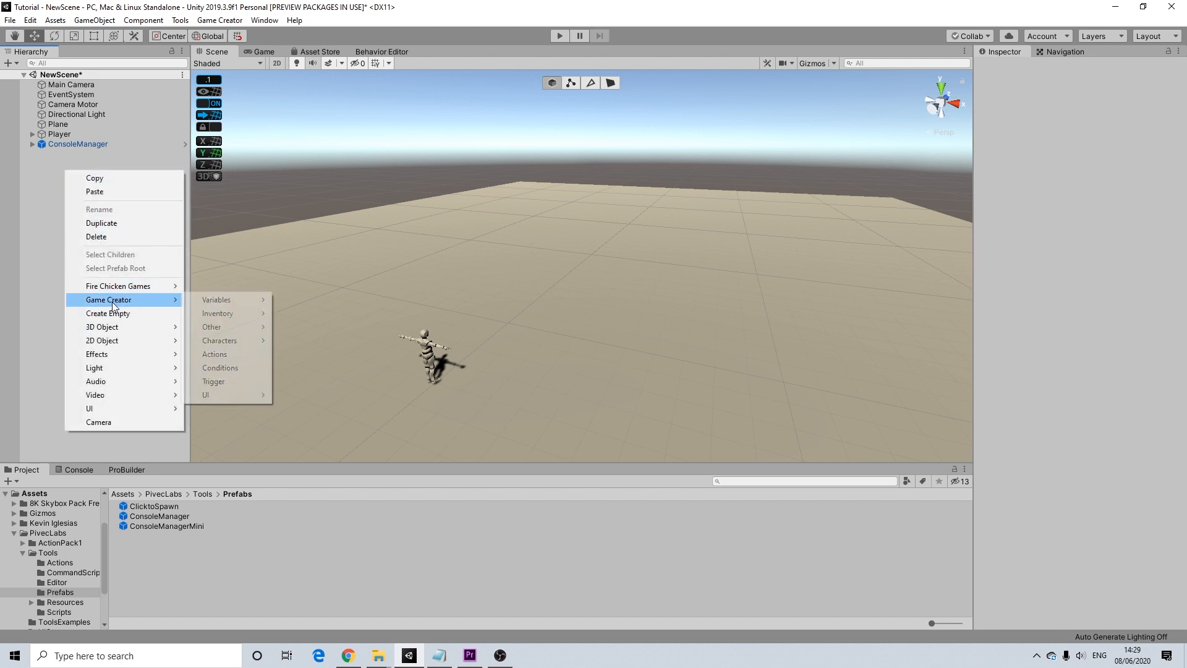
click(108, 314)
right_click(71, 154)
click(104, 193)
text(Trigger)
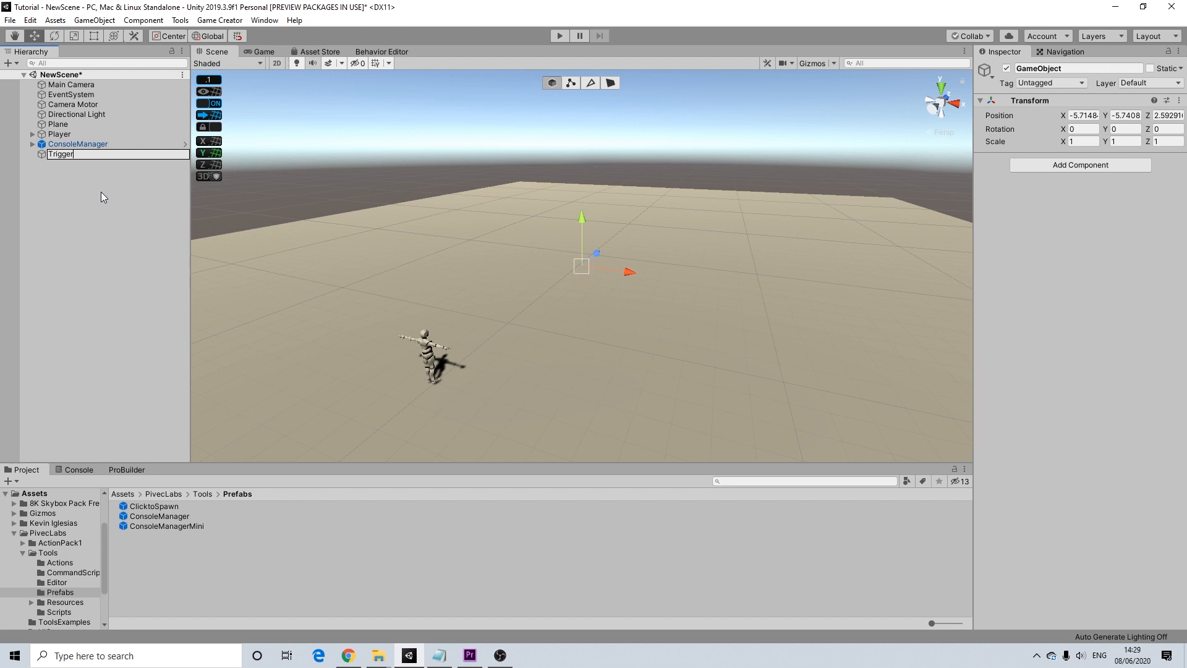
text(Console)
key(Return)
Add a Trigger component to TriggerConsole and change its trigger type to On Key Down.
click(1044, 164)
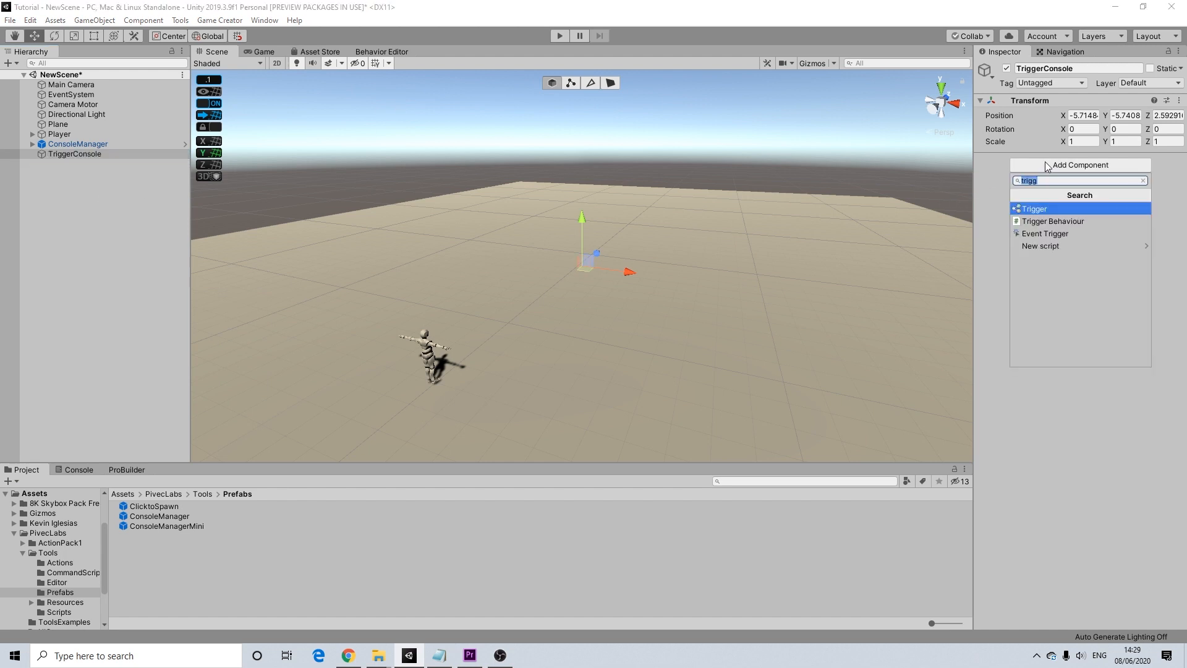
click(1035, 209)
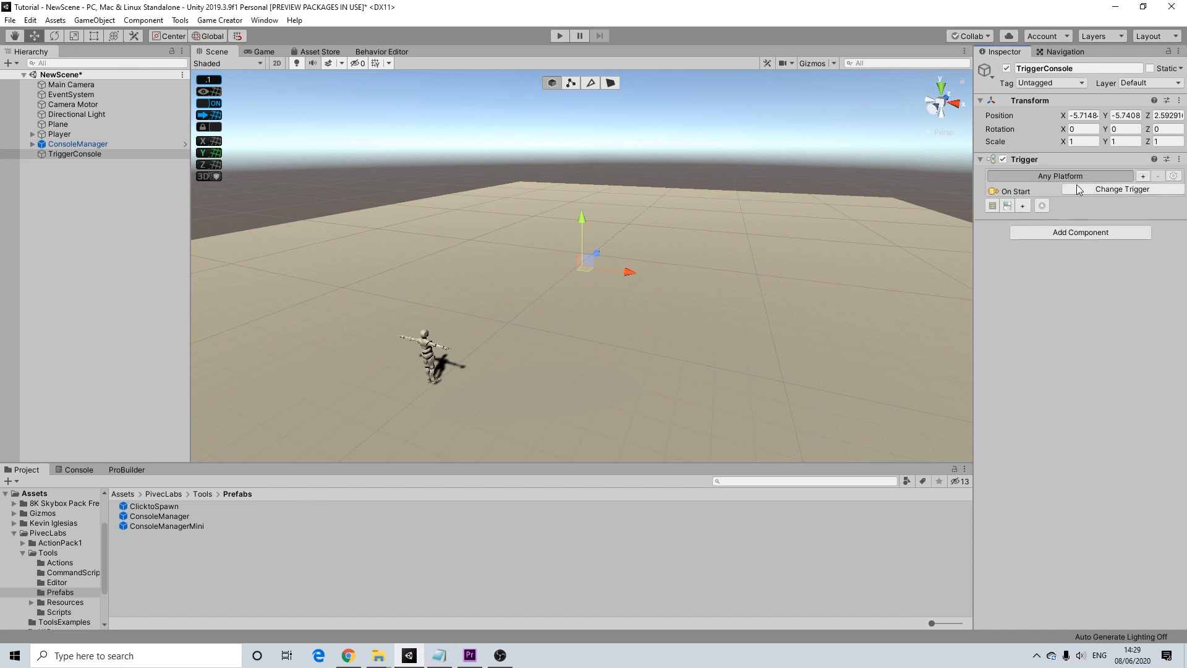
click(1074, 191)
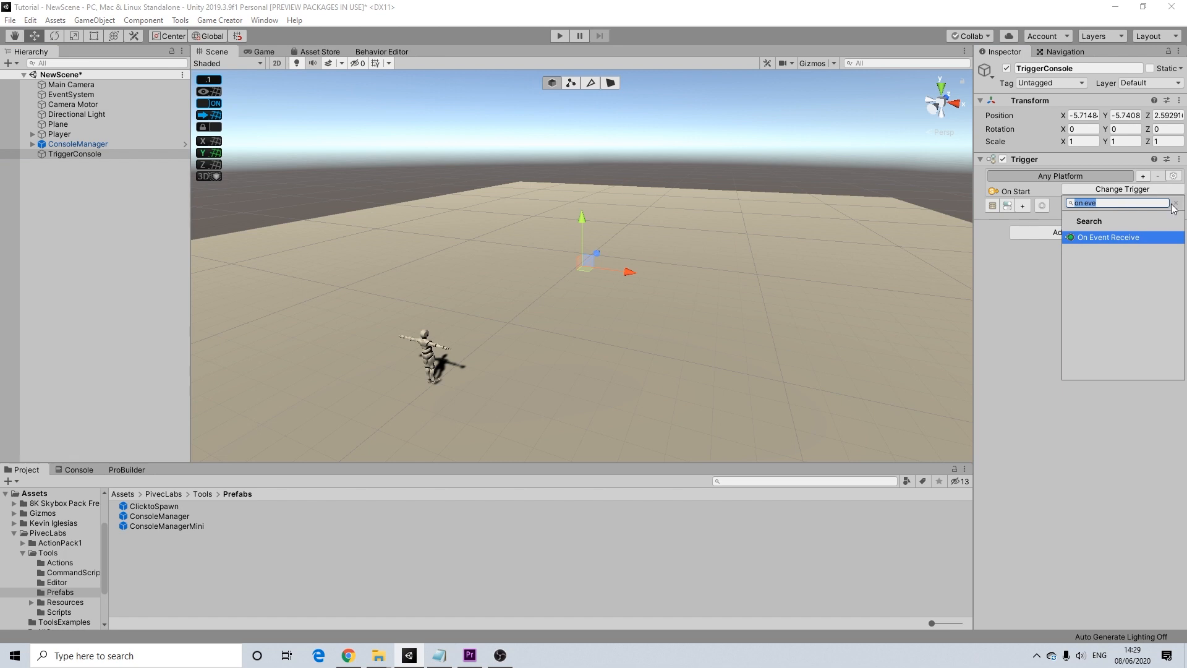
text(key)
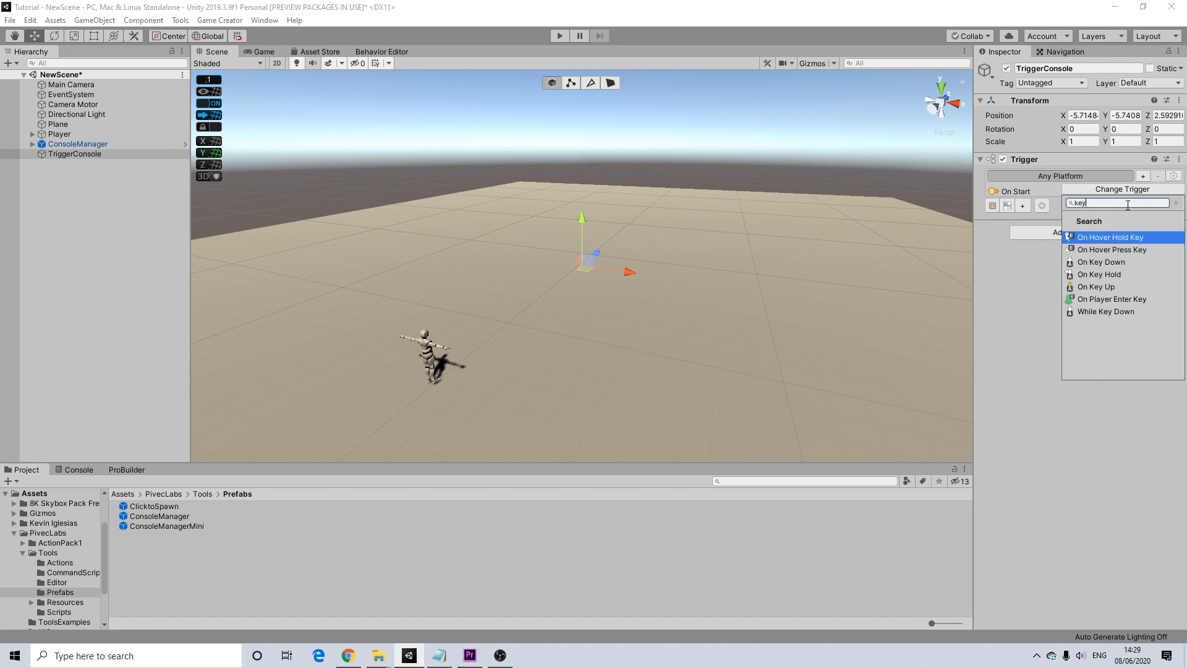
click(1123, 266)
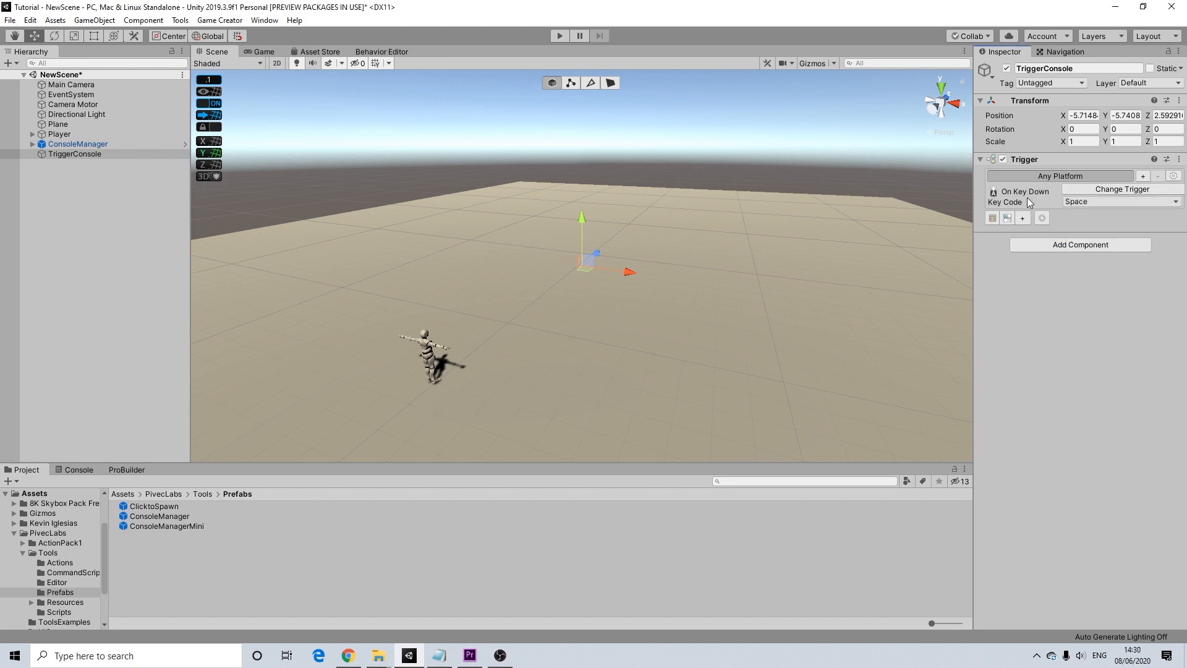
Set the On Key Down trigger's key code to Alpha 1.
click(1080, 200)
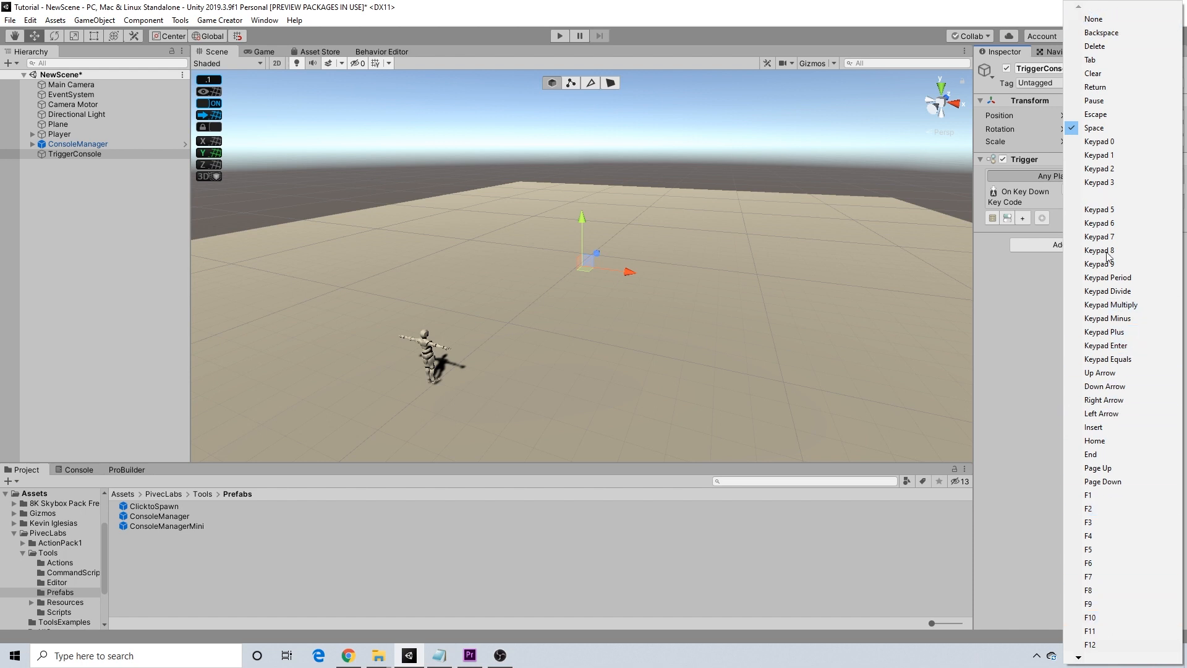
mouse_move(1079, 658)
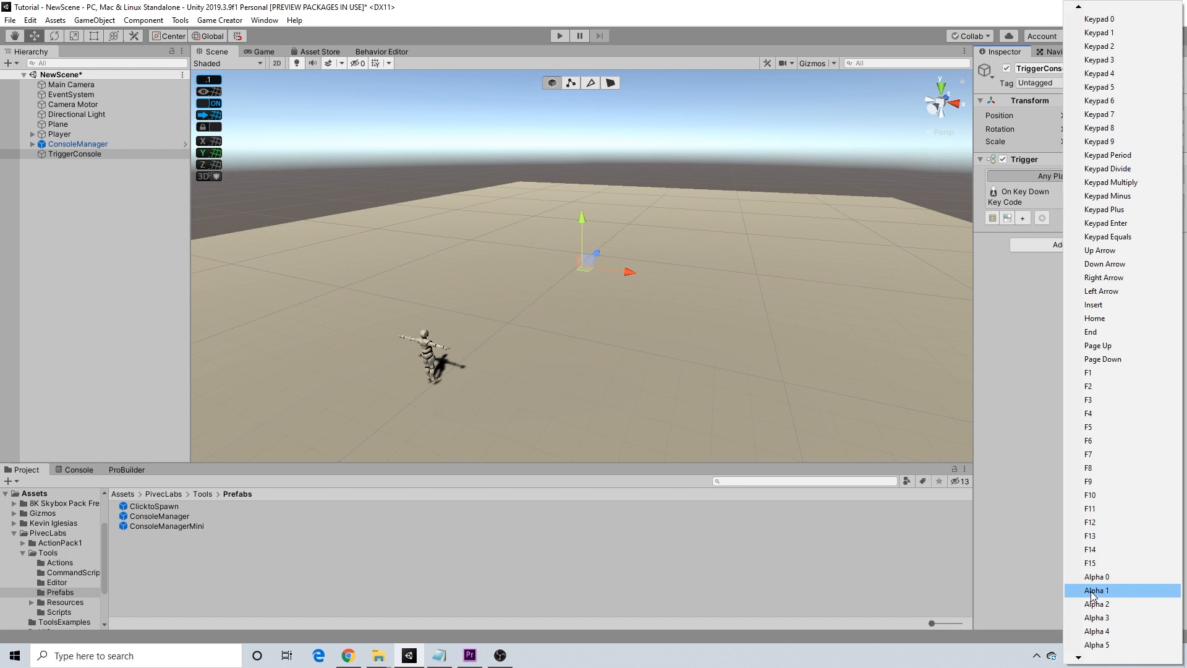
click(1092, 591)
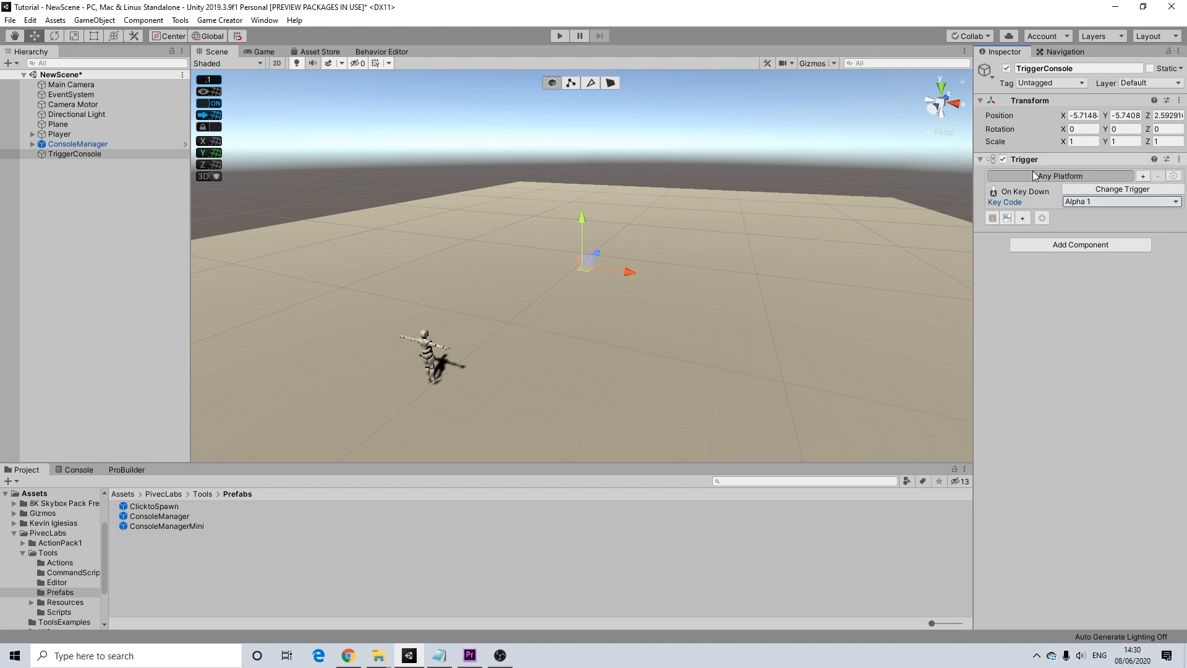
Add a Conditions slot to the trigger, add a Conditions component to TriggerConsole, and assign that component to the slot.
click(1007, 218)
click(1047, 257)
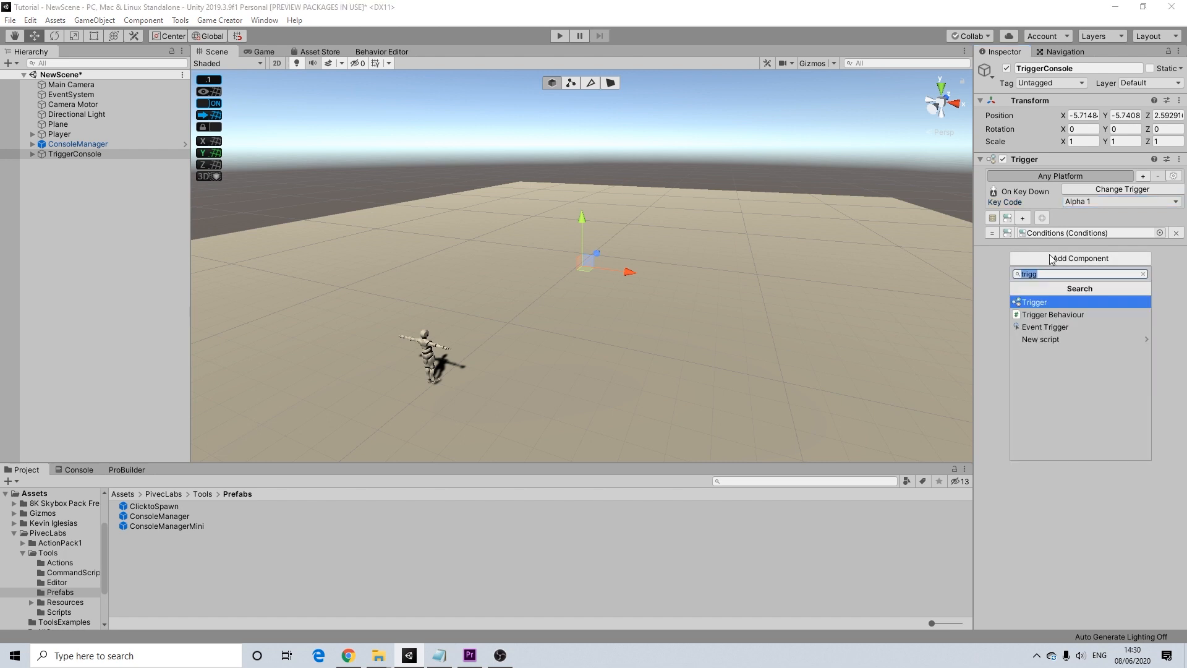
text(c)
key(BackSpace)
text(cond)
click(1043, 301)
drag(1021, 253, 1052, 241)
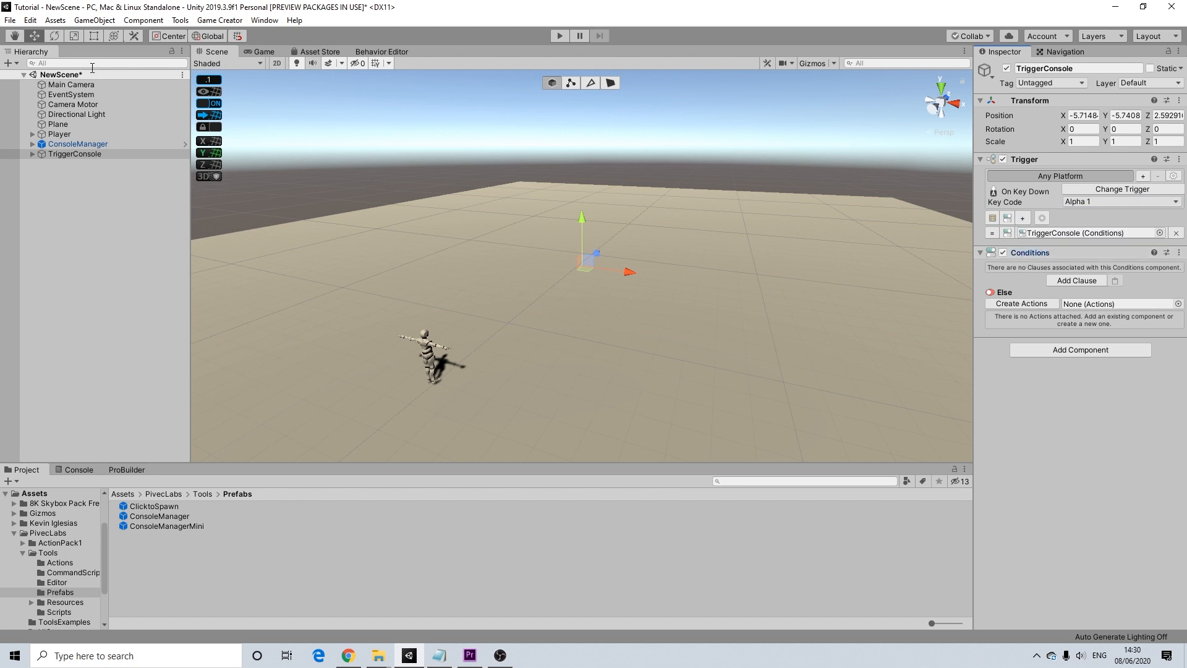
Delete the extra Conditions child object under TriggerConsole and reselect TriggerConsole.
click(32, 153)
click(76, 164)
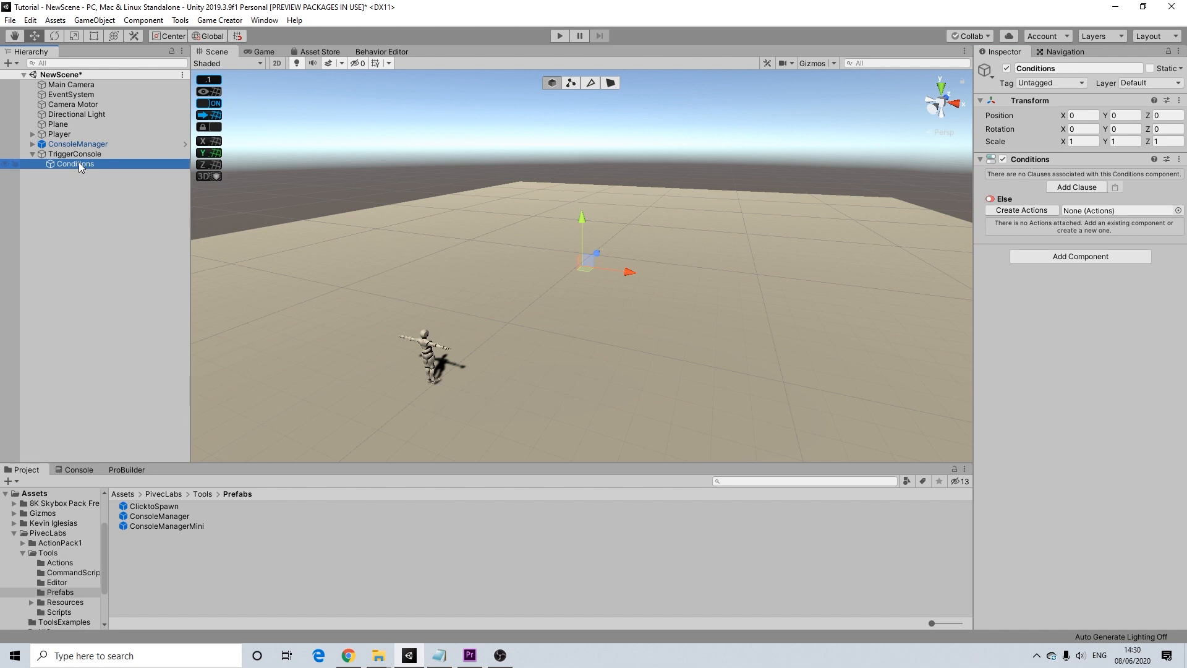
key(Delete)
click(69, 154)
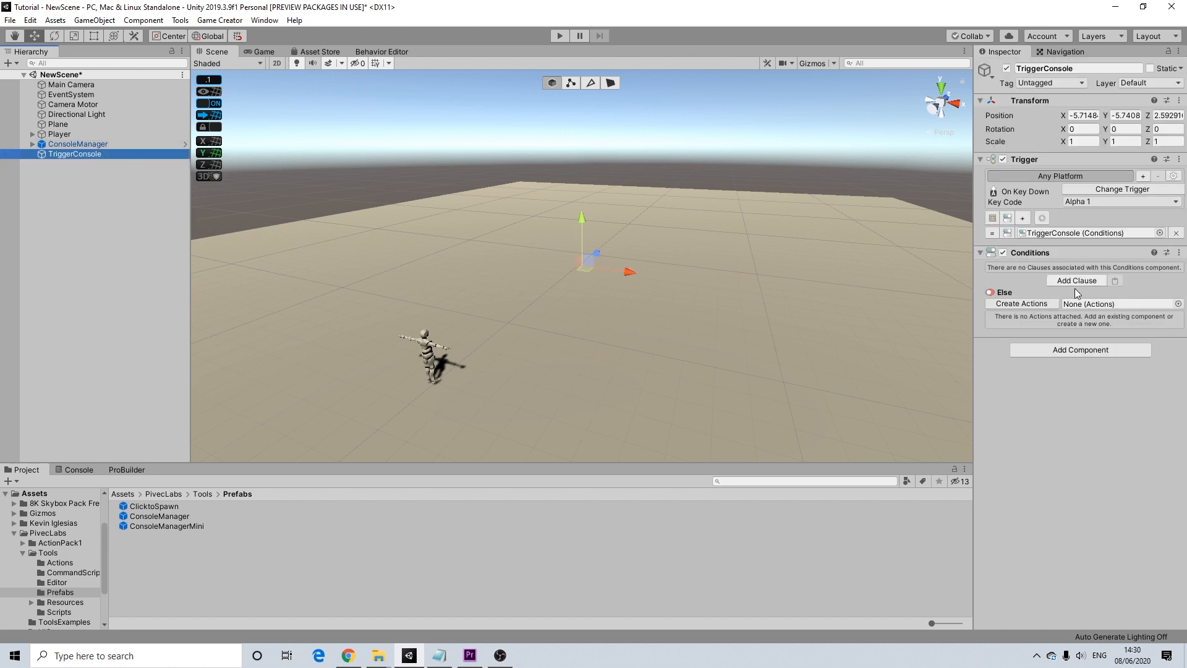
Add a clause to the Conditions component and create Actions for both its Then and Else branches.
click(1093, 278)
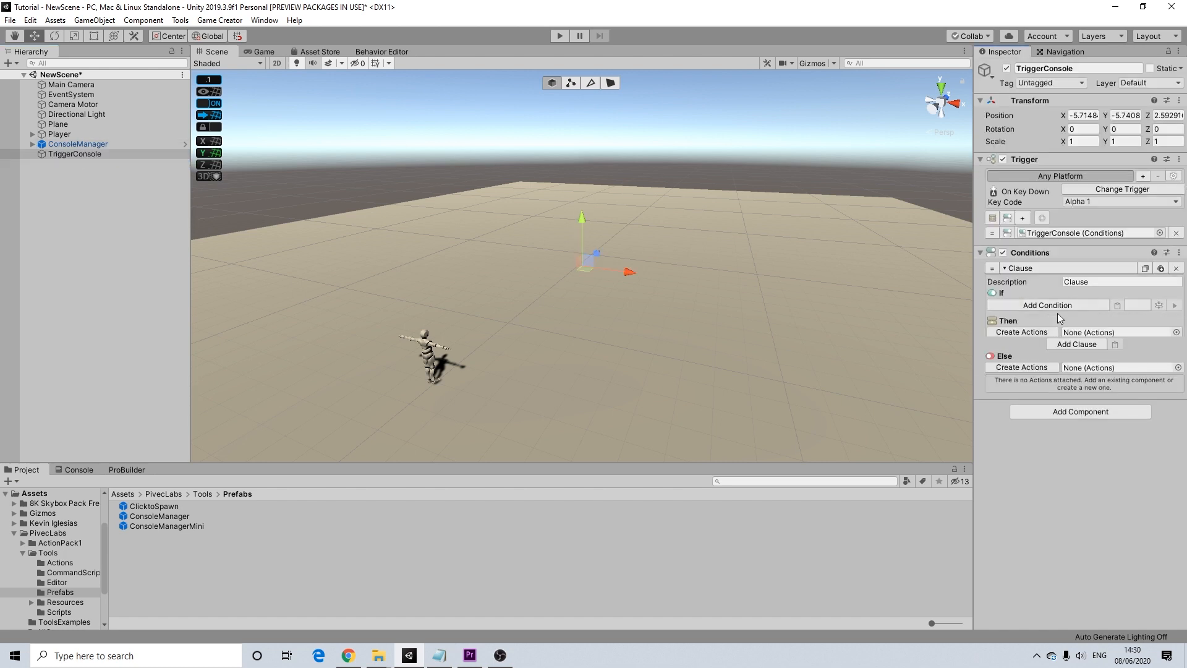
click(1031, 335)
click(1022, 411)
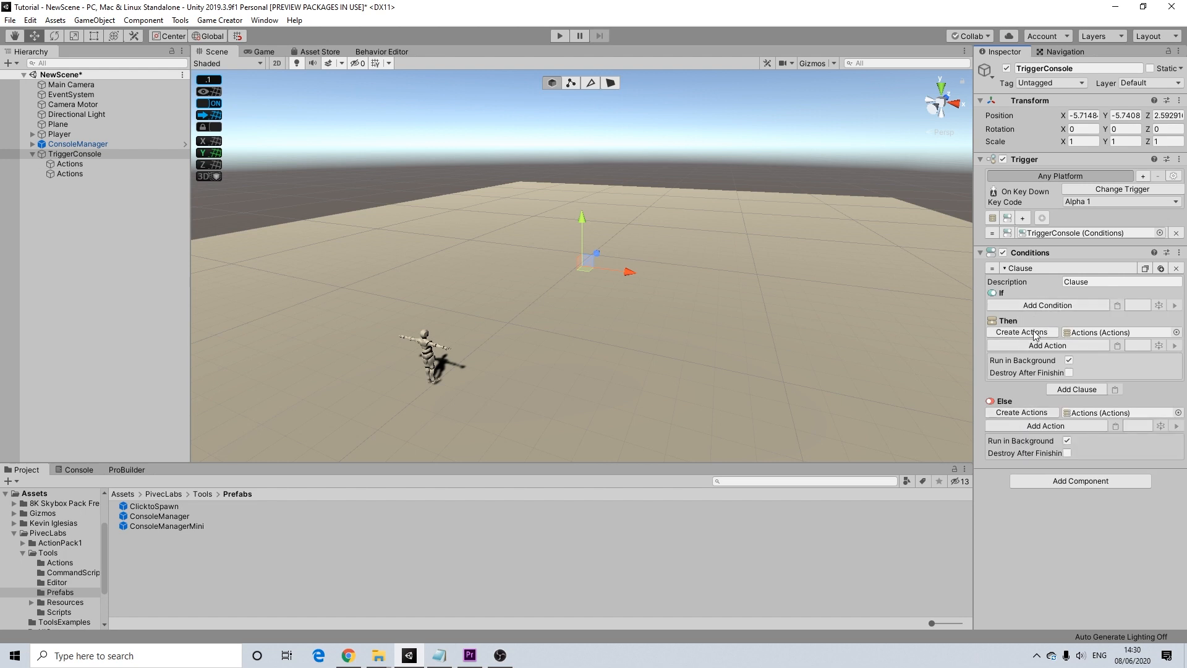
Add a ToggleConsole action to the Else branch with ConsoleManager as its console manager and Toggle Console enabled.
click(1043, 426)
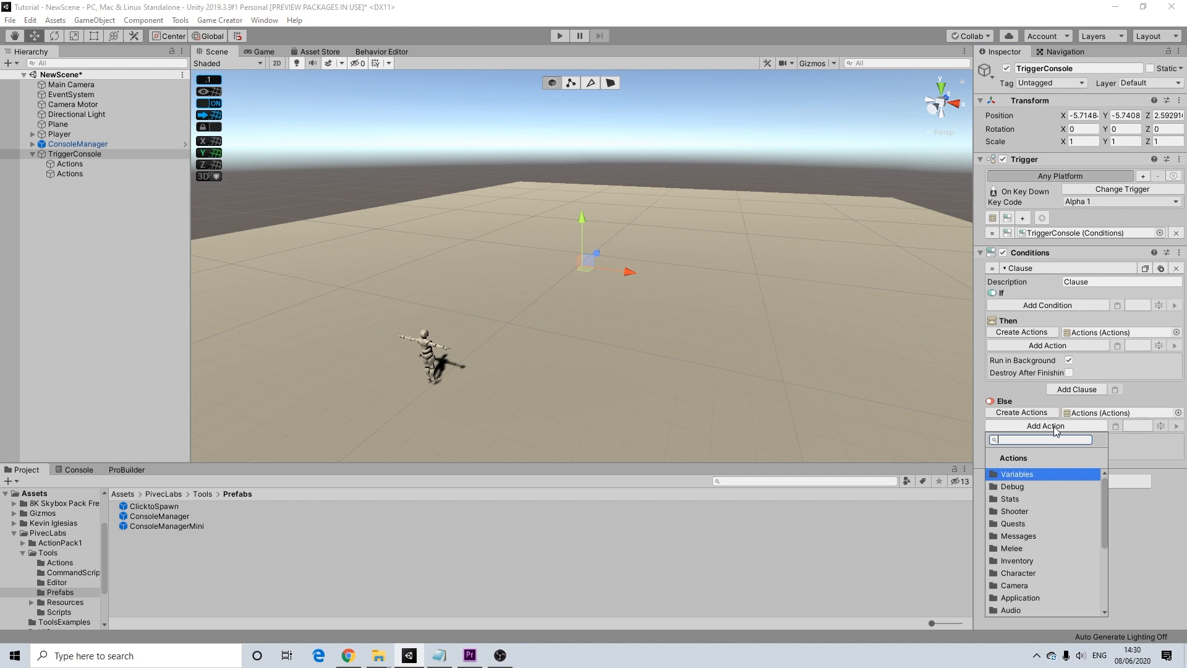
scroll(1039, 506, down, 5)
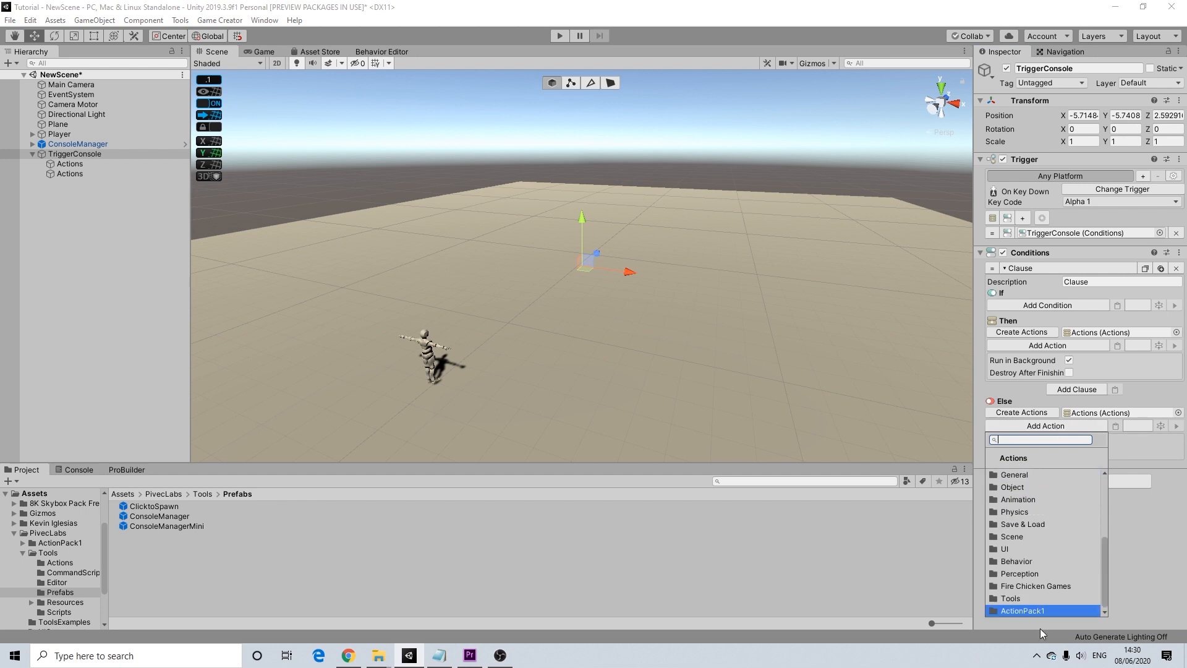
click(1014, 597)
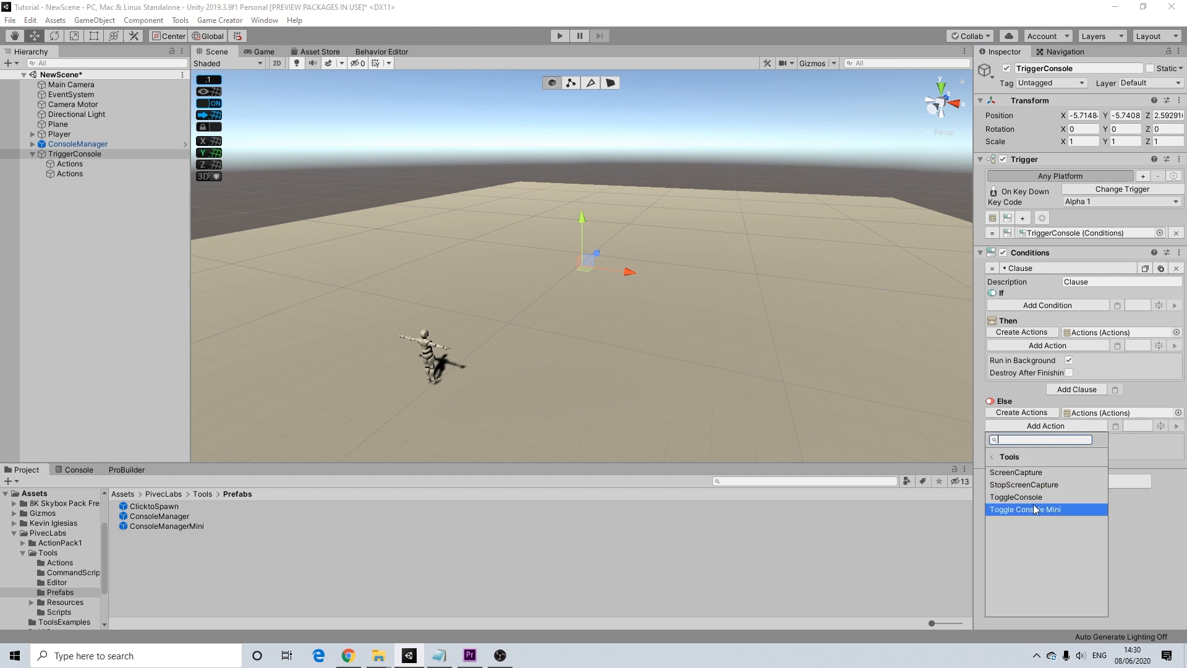
click(1026, 496)
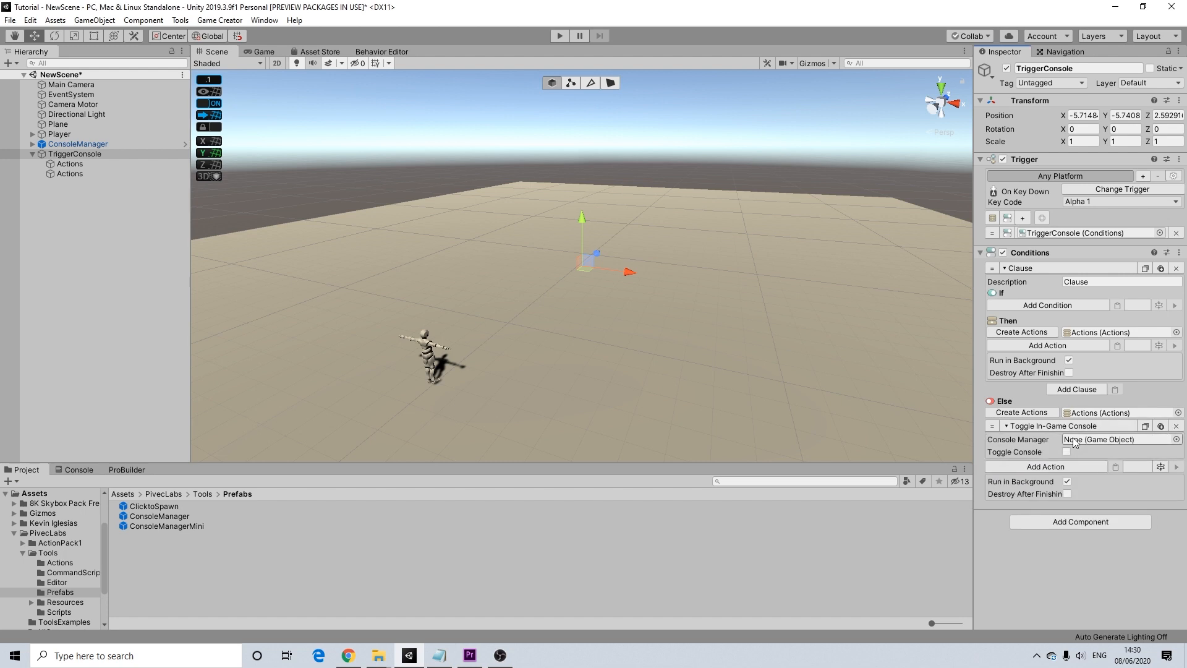
drag(69, 144, 1077, 446)
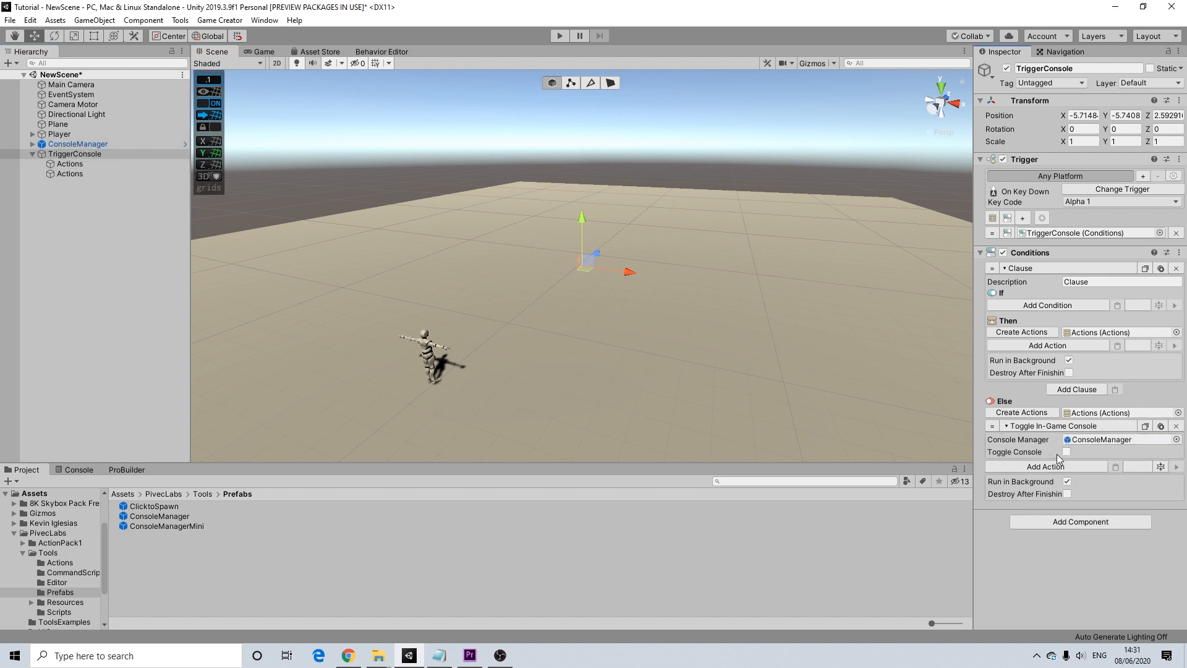
click(1066, 451)
Paste the Toggle In-Game Console action into the Then branch and disable its Toggle Console option.
click(1117, 346)
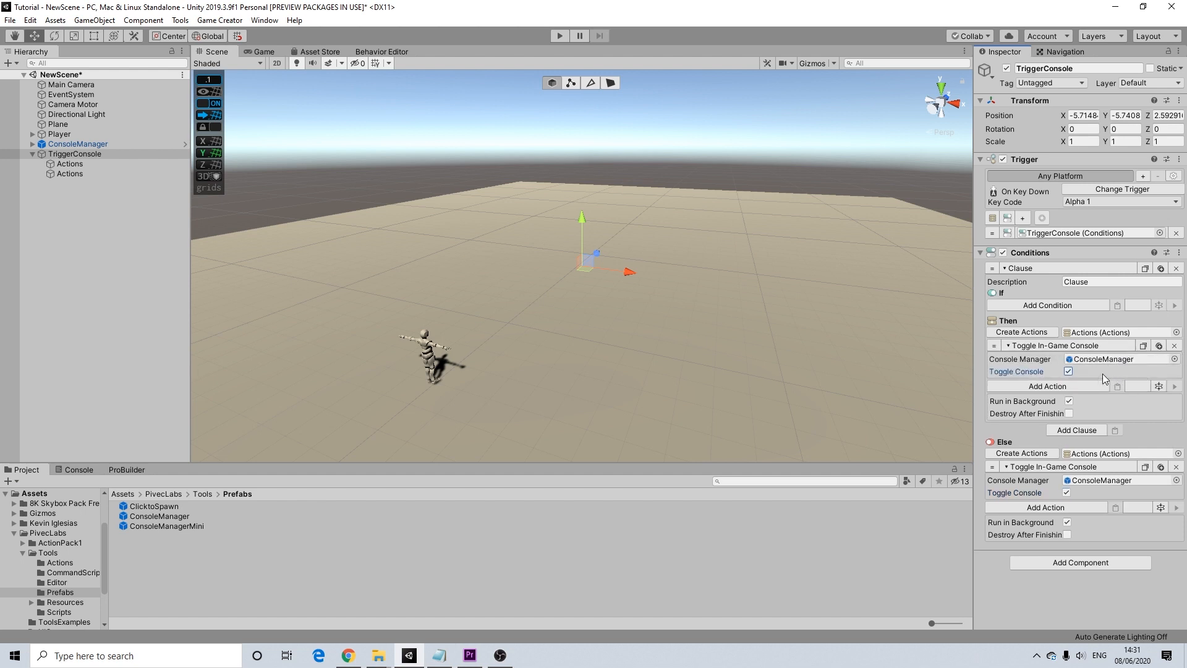
click(1046, 306)
key(Escape)
Create an empty child object under TriggerConsole, name it ConsoleActive, and deactivate it.
right_click(68, 154)
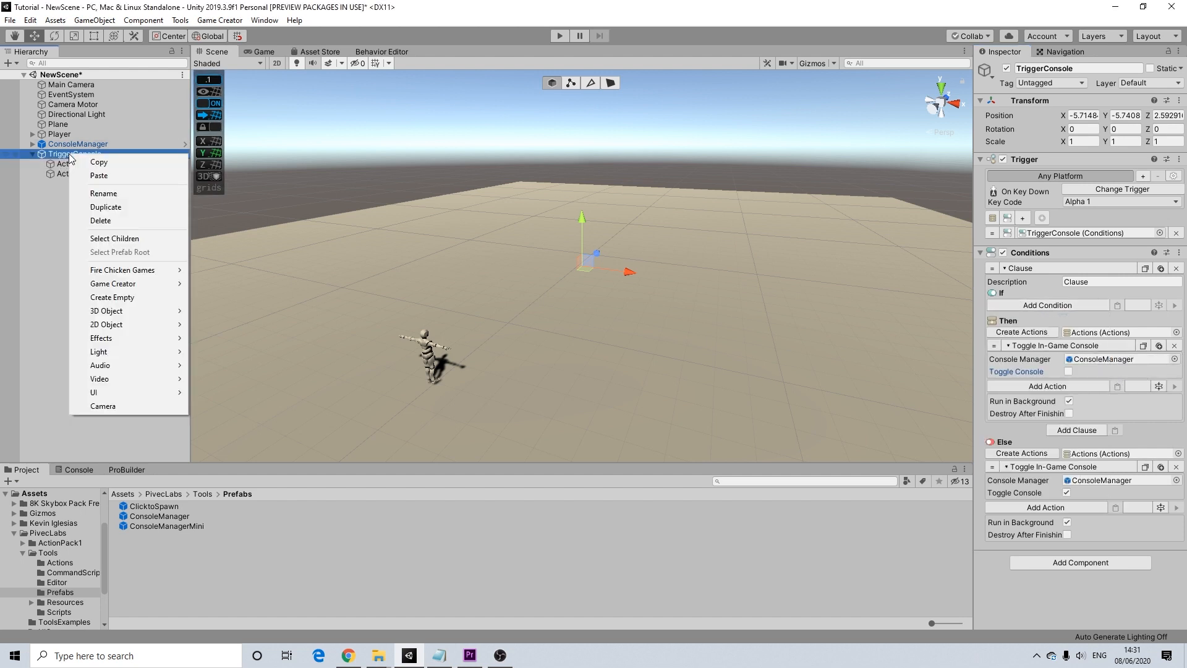
click(120, 298)
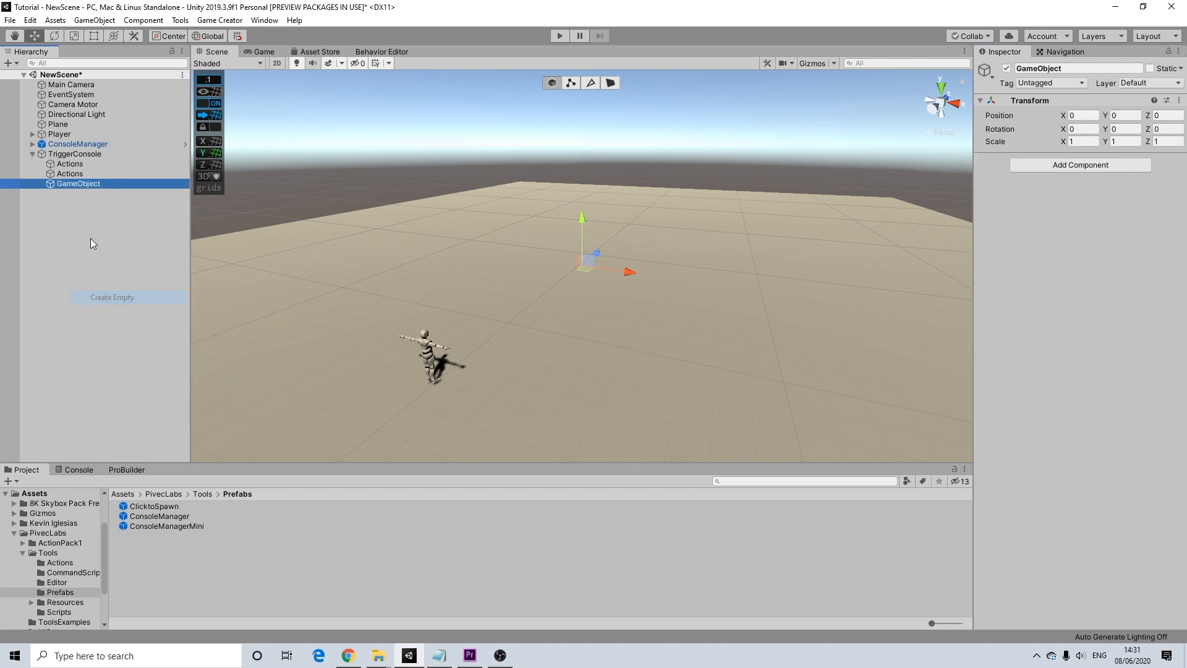
right_click(76, 188)
click(109, 224)
text(ConsoleActive)
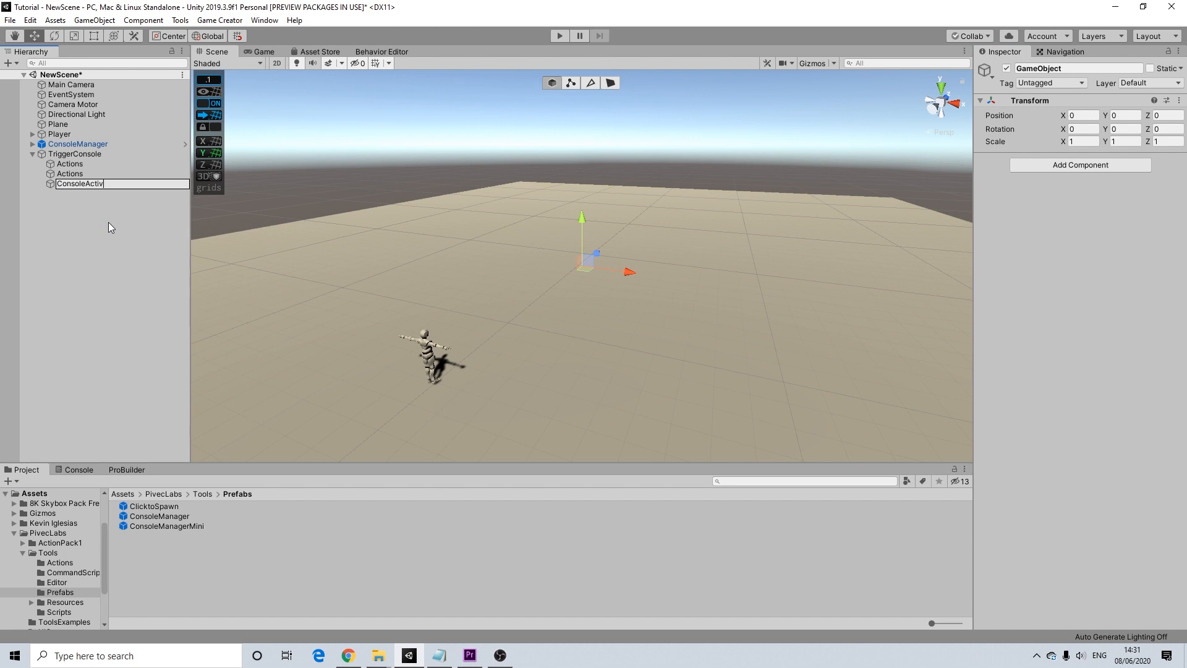
key(Return)
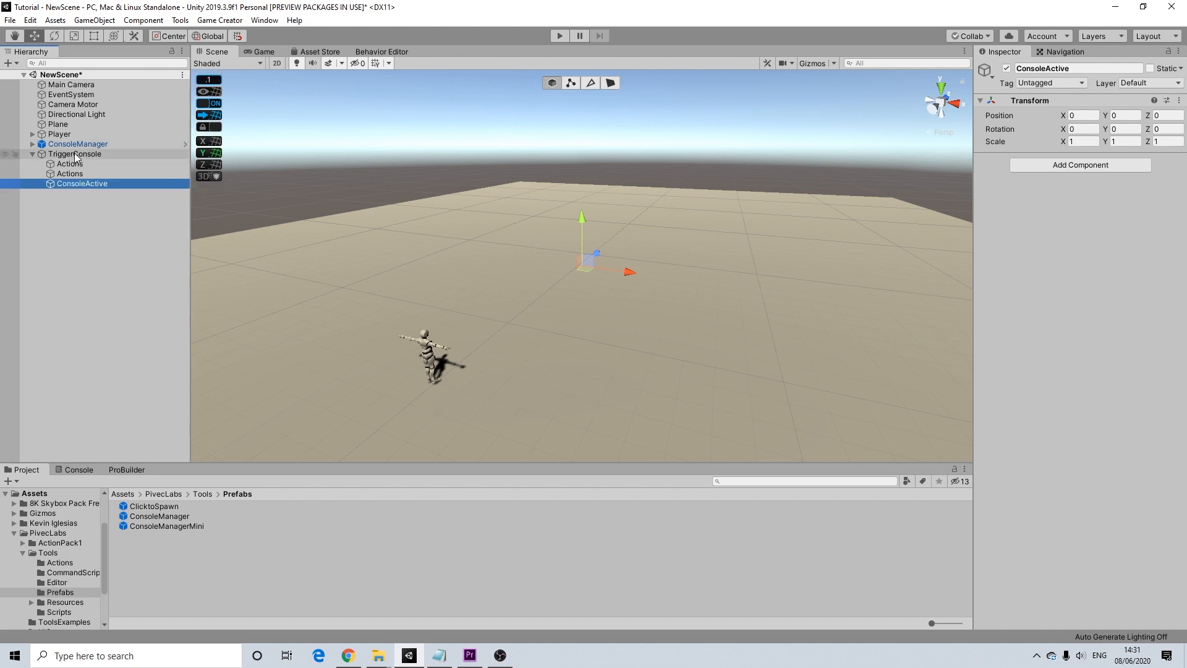
click(1007, 70)
Add a GameObject Active condition to TriggerConsole's clause with ConsoleActive as its target.
click(74, 153)
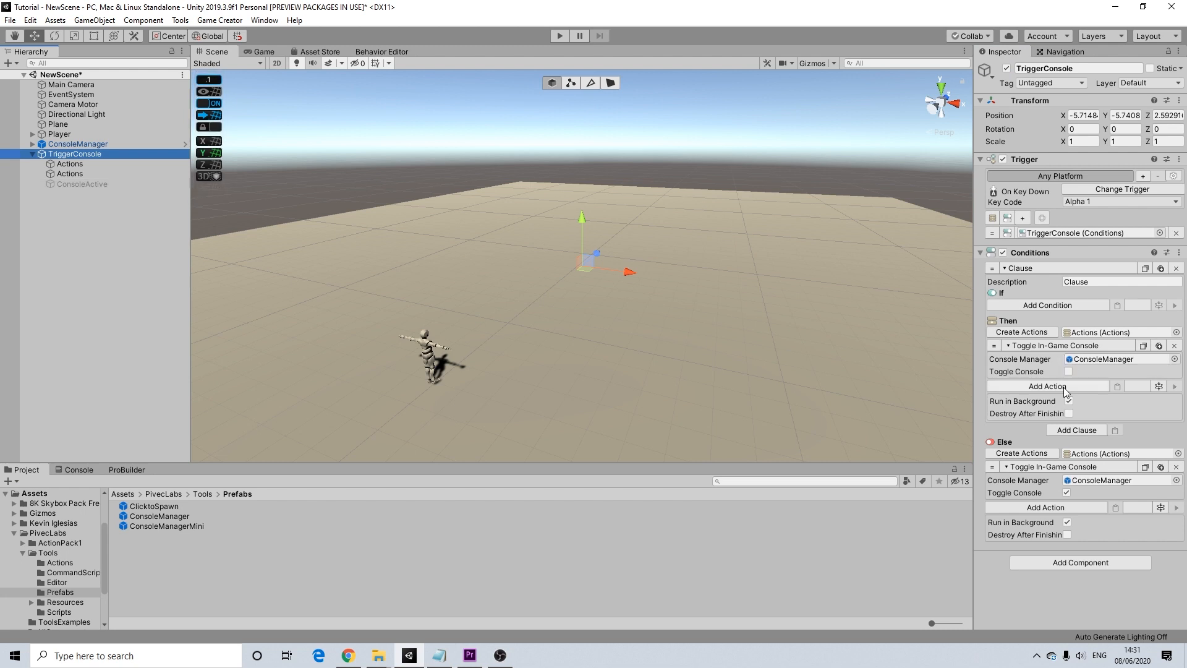
click(1047, 305)
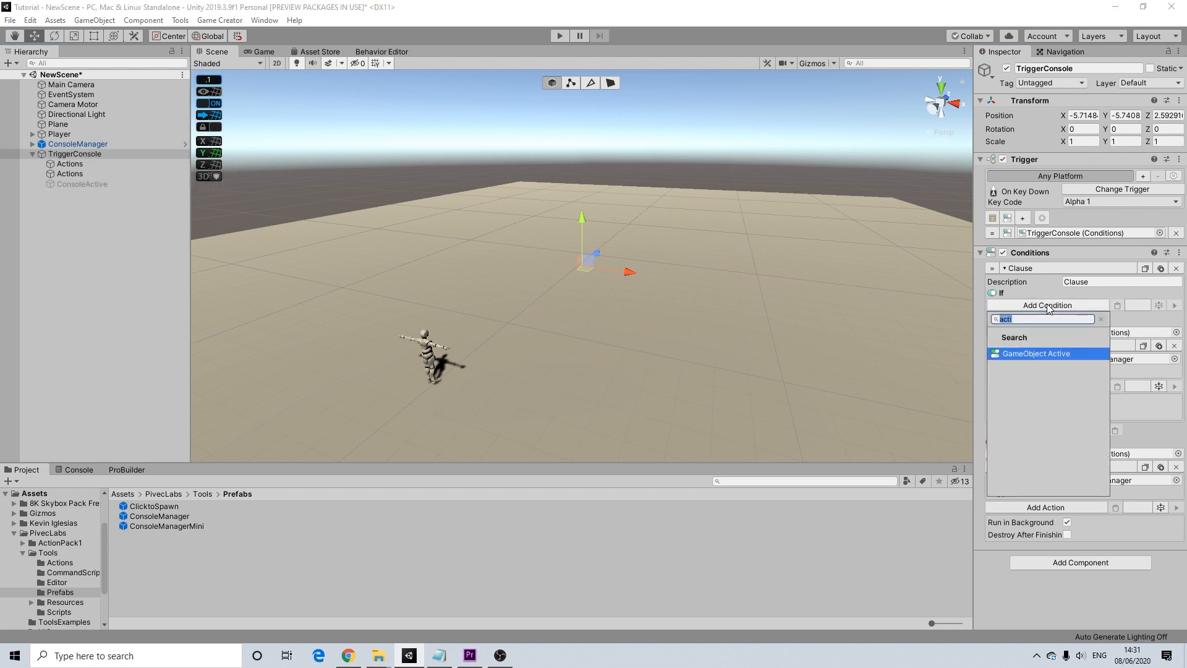
click(1049, 351)
drag(83, 184, 1118, 332)
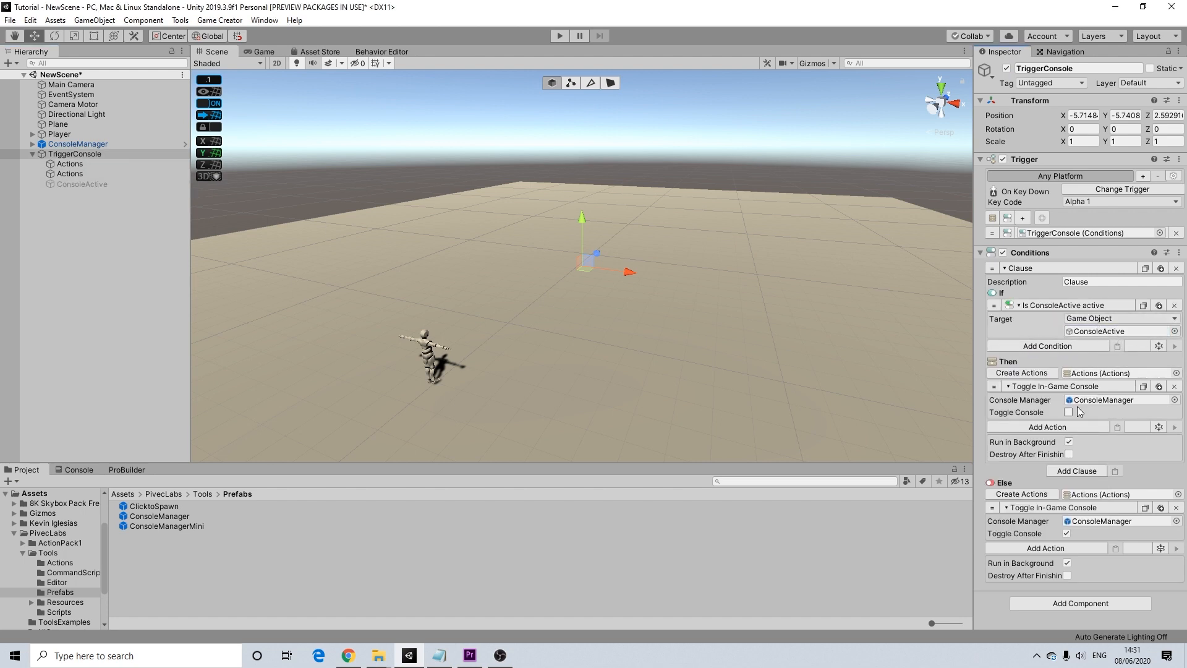
Add a Set Active action to the Then branch that sets the ConsoleActive object inactive.
click(1069, 428)
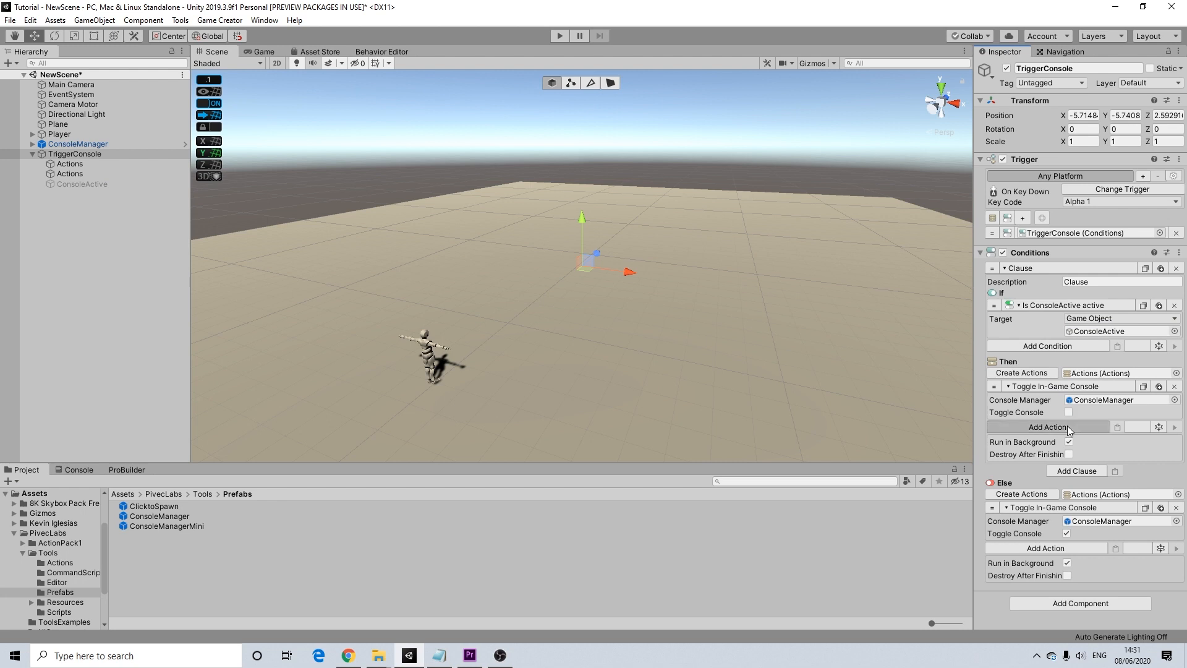
text(set)
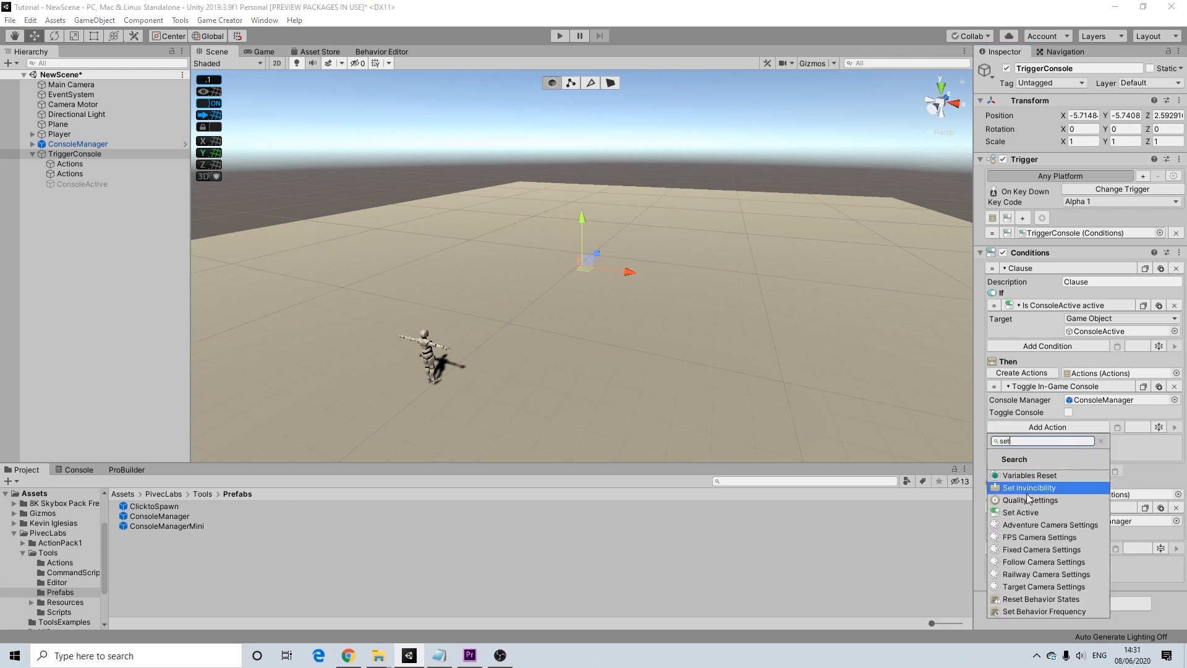
click(1035, 511)
drag(76, 184, 1104, 454)
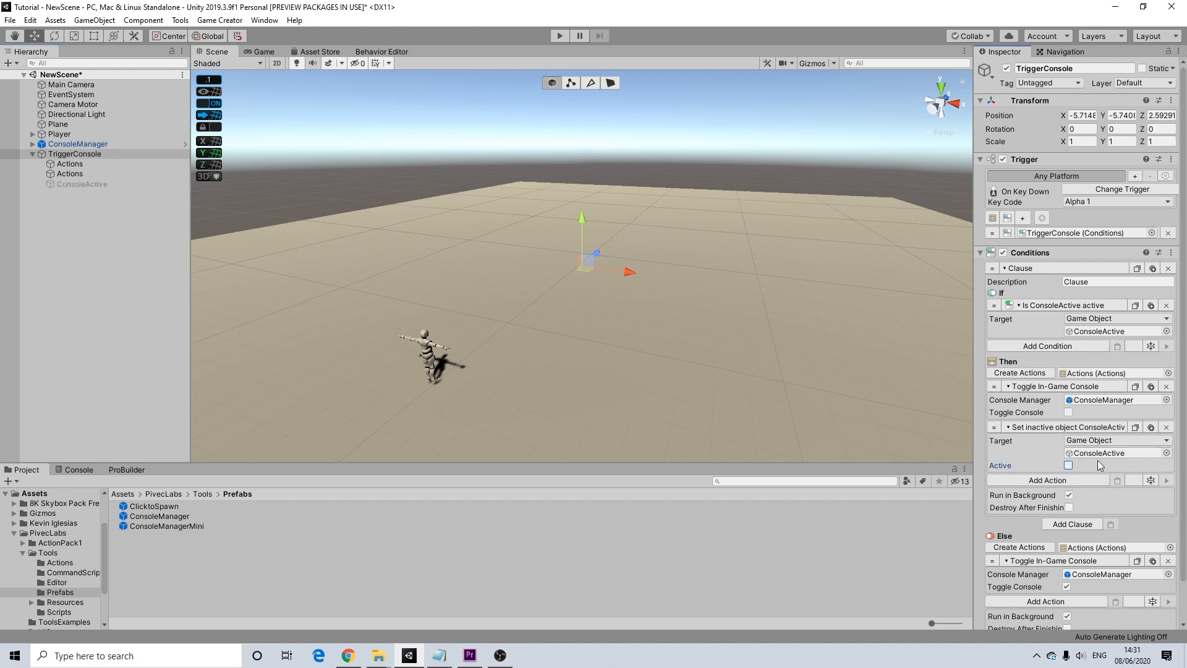
Paste the ConsoleActive Set Active action into the Else branch and enable its Active option.
scroll(1132, 469, down, 2)
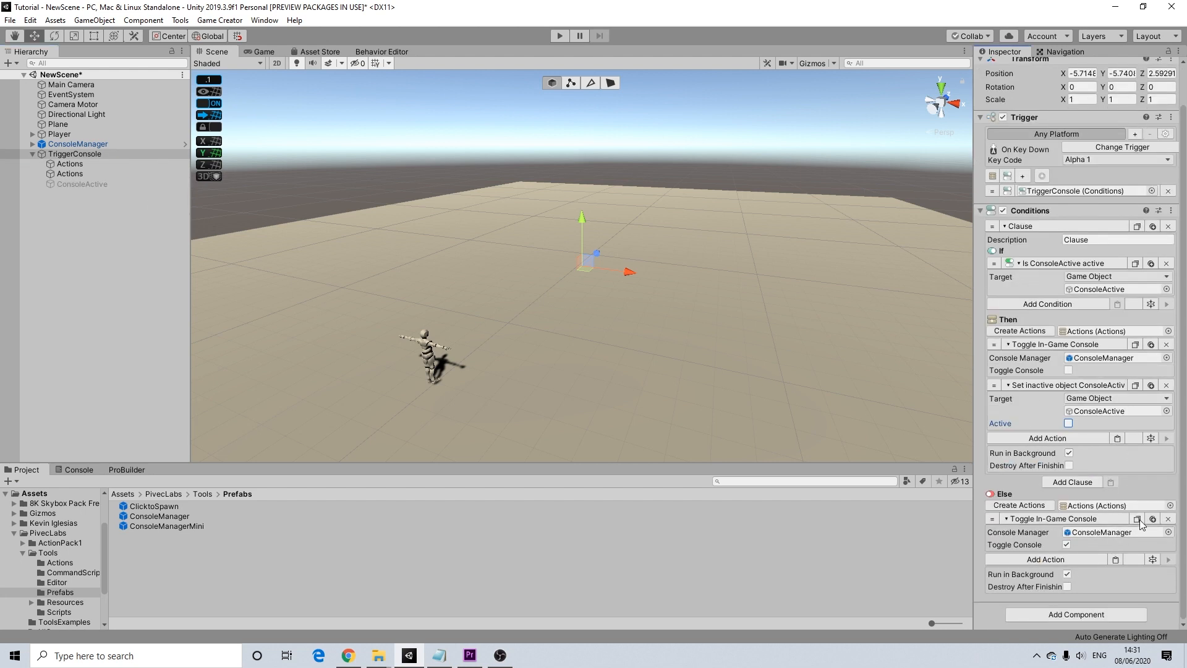
click(1116, 559)
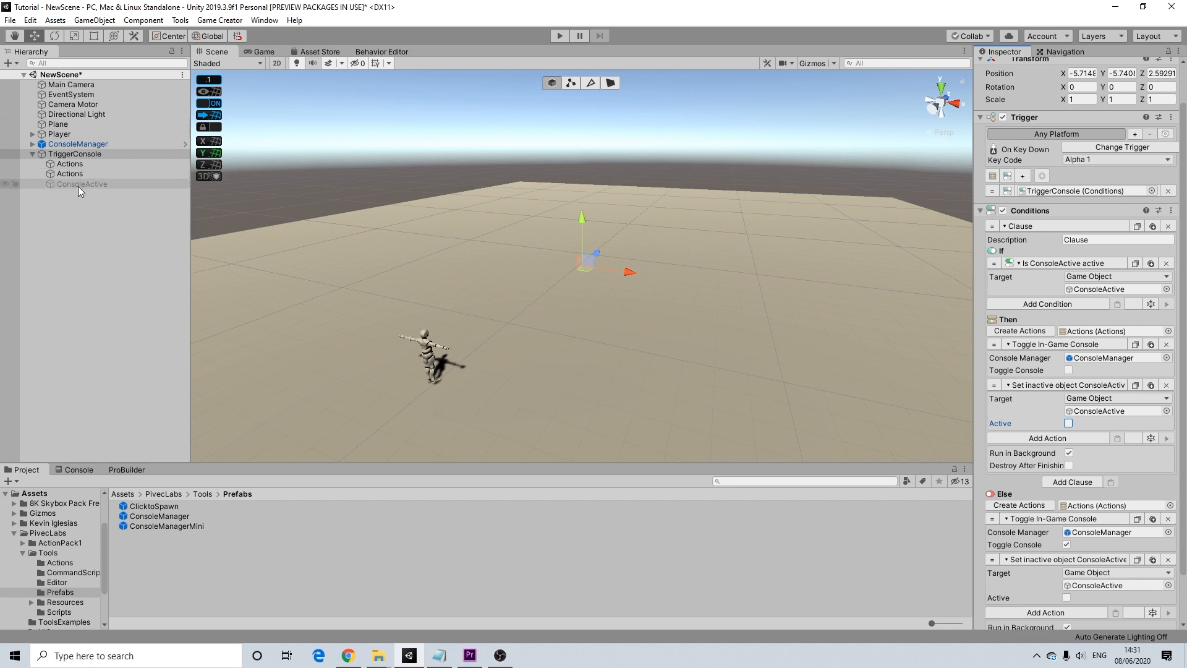
click(1066, 598)
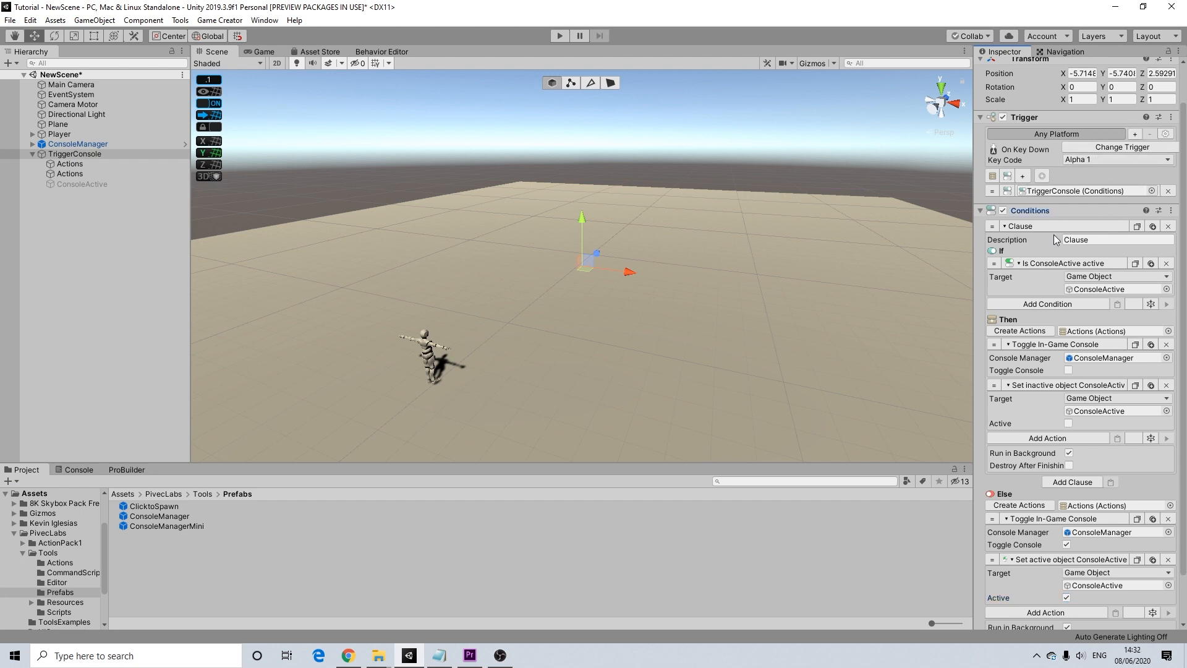
Review the finished Conditions component on TriggerConsole and collapse it.
click(1051, 211)
click(1044, 253)
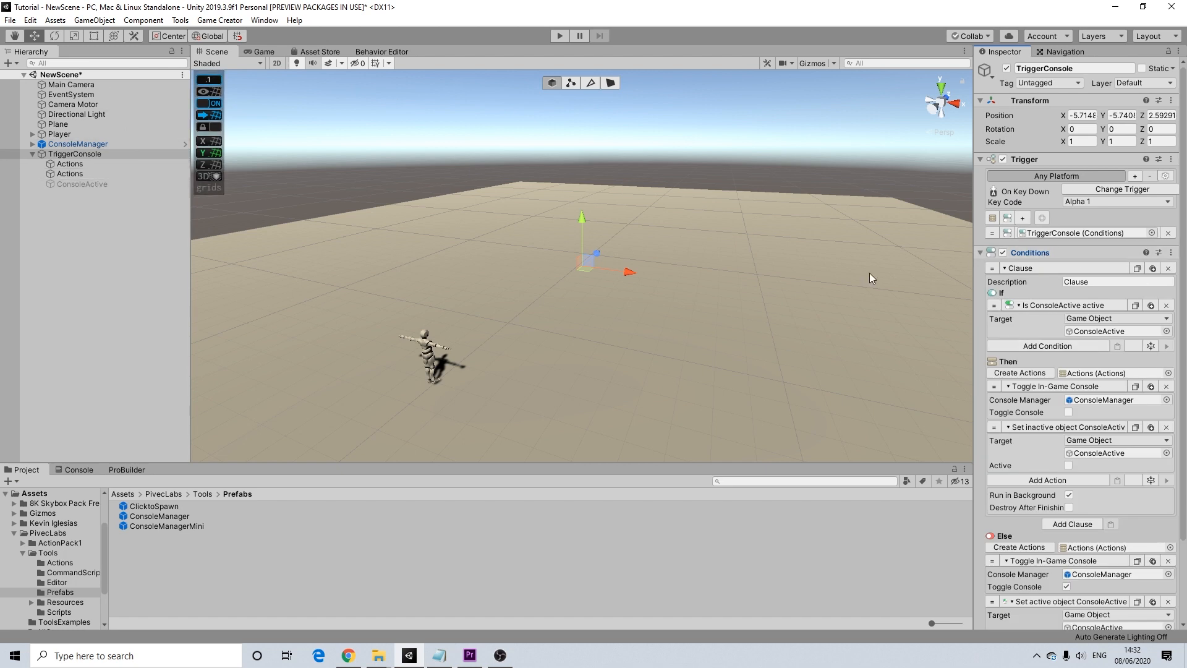
scroll(1086, 282, down, 3)
scroll(1088, 285, up, 3)
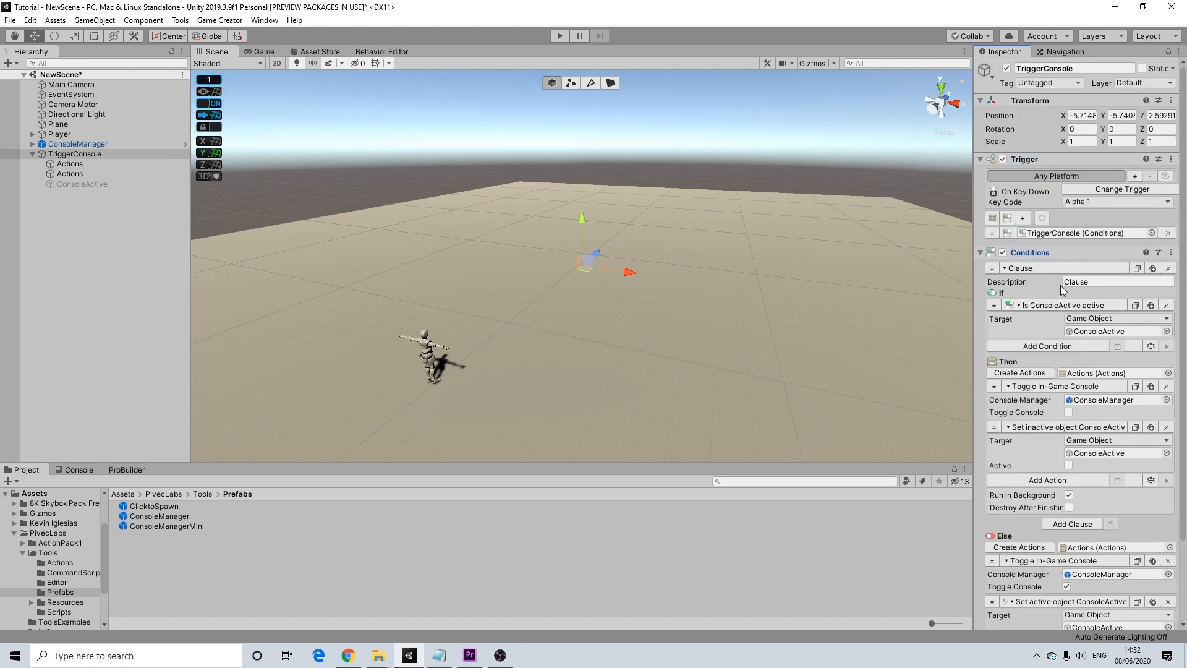
click(979, 252)
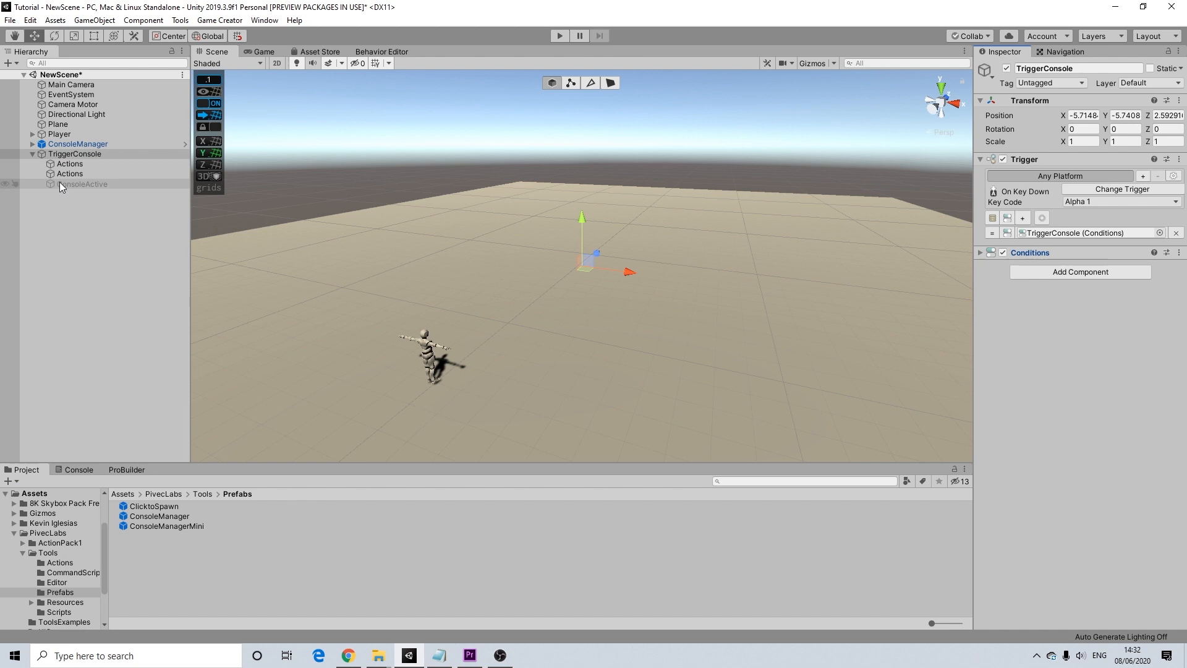
Make ConsoleManager a child of TriggerConsole in the hierarchy.
right_click(83, 155)
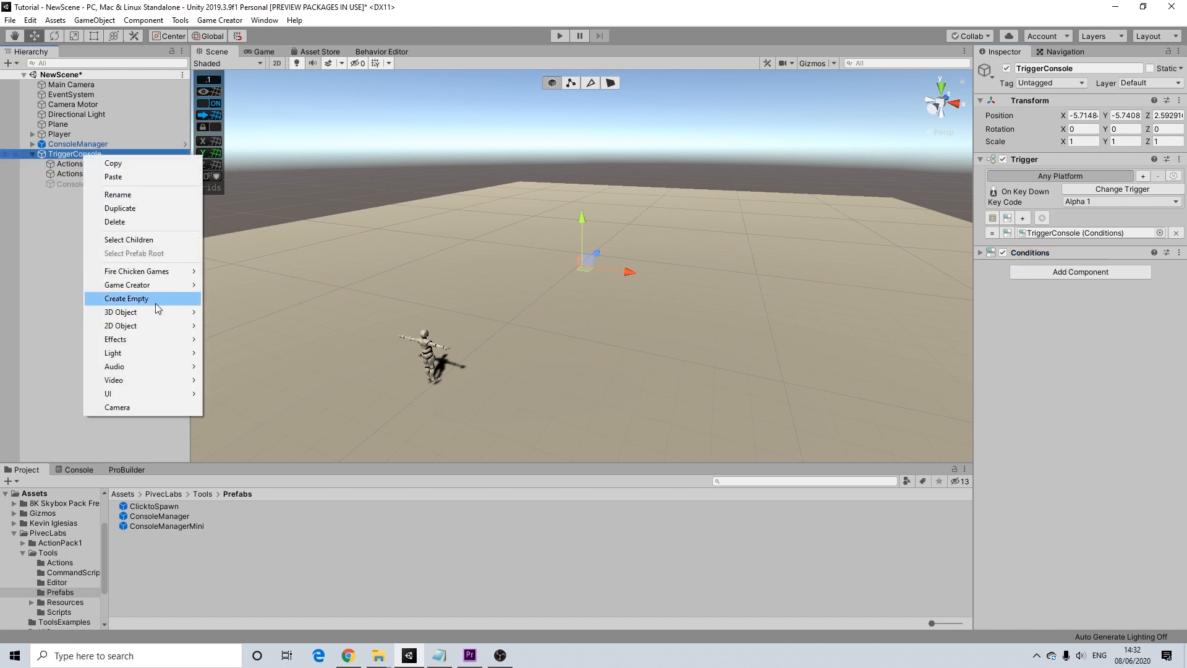
click(62, 146)
drag(68, 141, 73, 154)
click(52, 144)
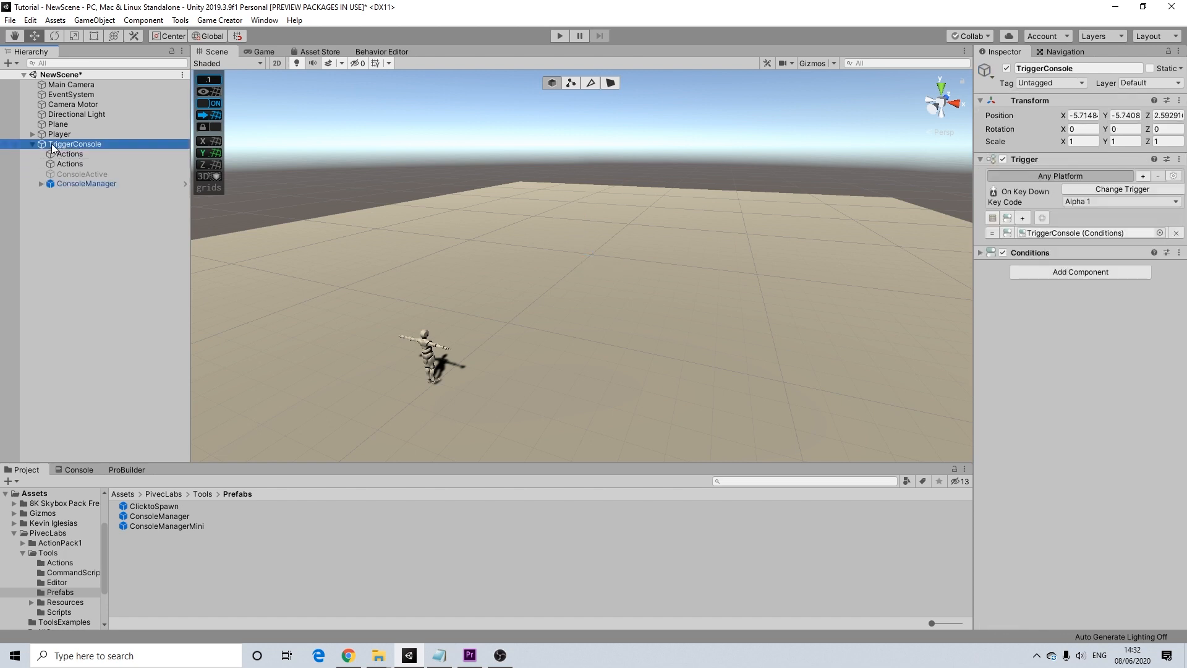
Expand ConsoleManager down to its panel's InputField and examine the Input Field component settings and events.
click(62, 181)
click(39, 183)
click(50, 194)
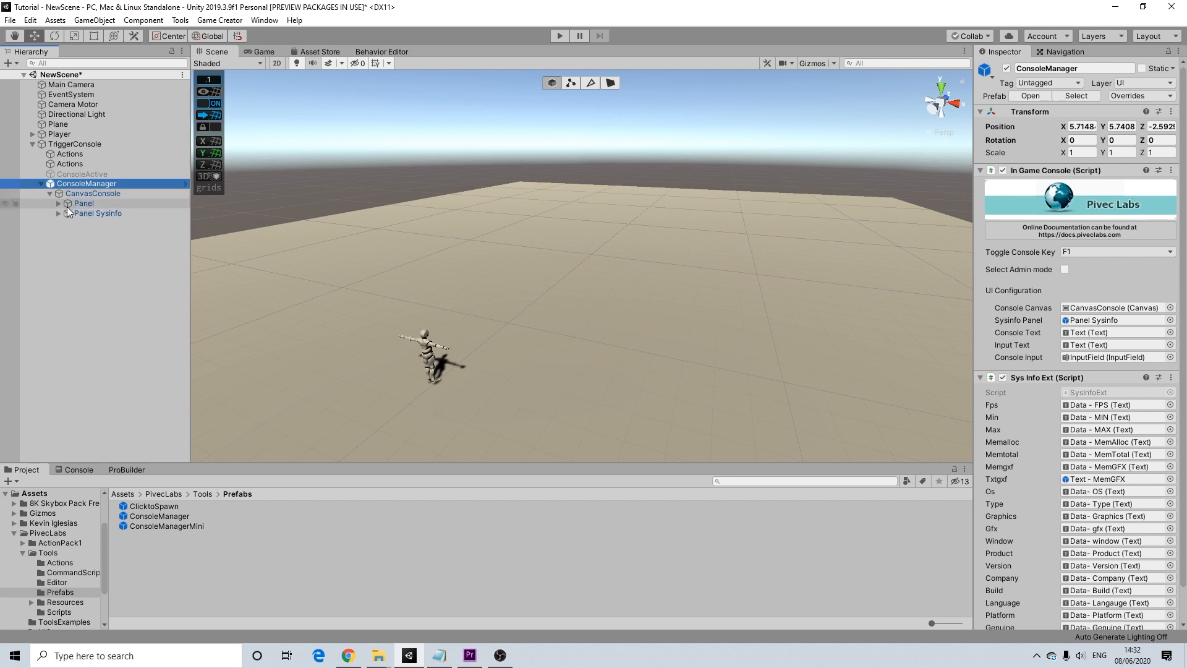
click(58, 203)
click(88, 223)
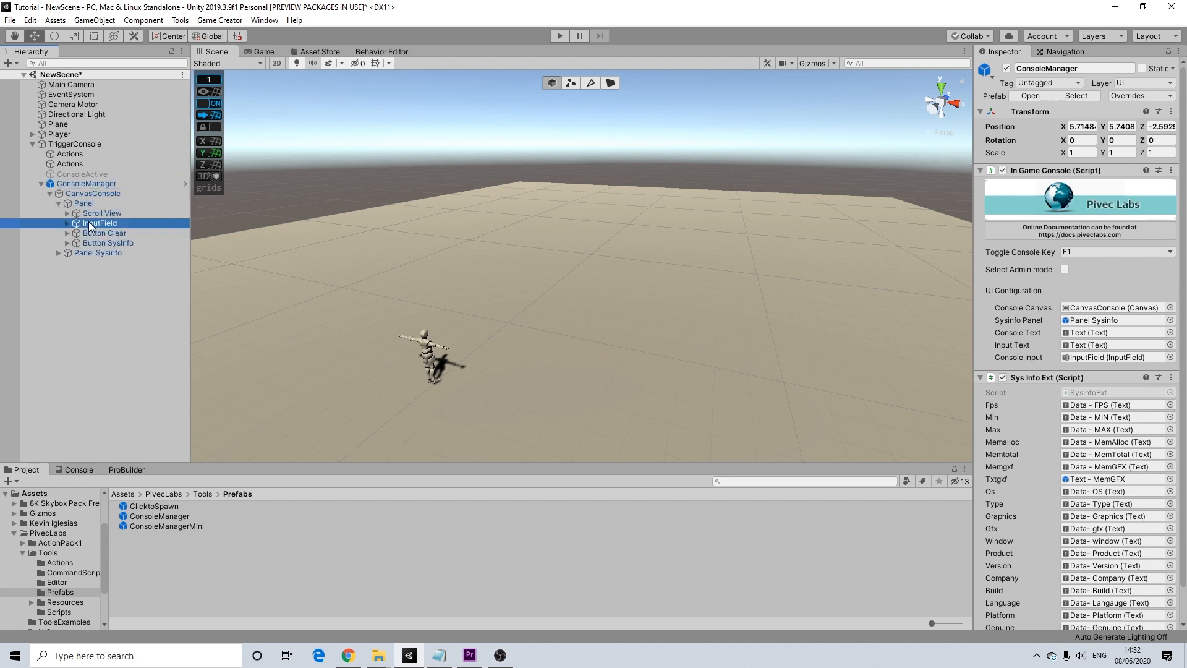
scroll(1152, 432, down, 10)
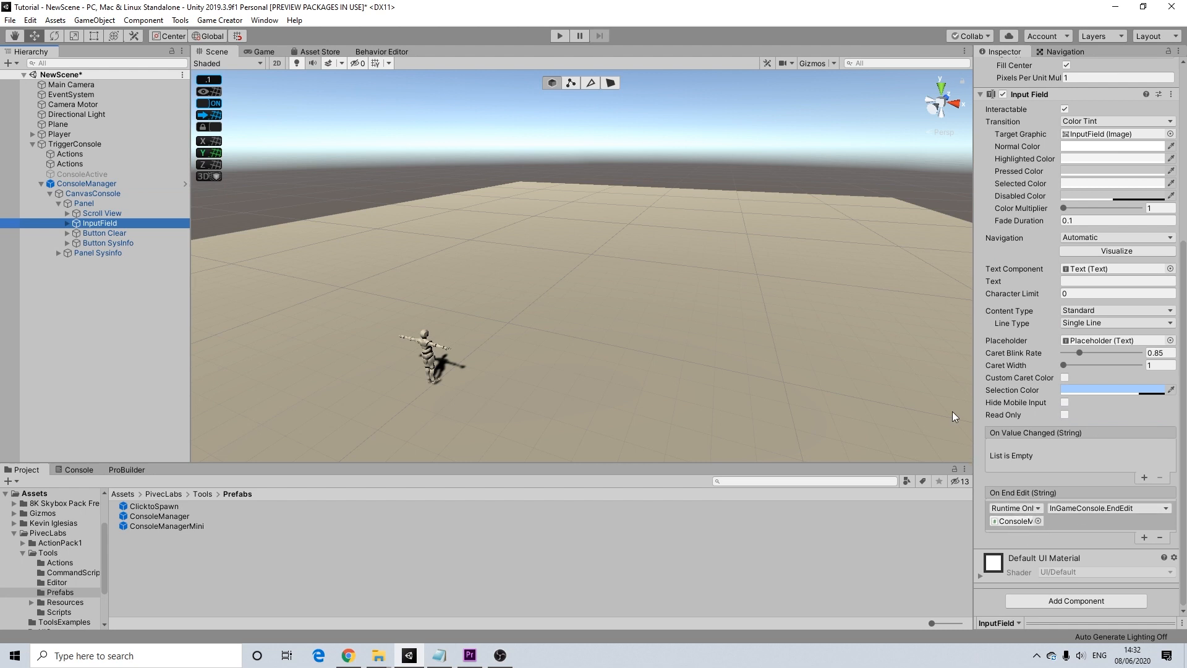
Collapse the TriggerConsole branch in the hierarchy.
click(33, 144)
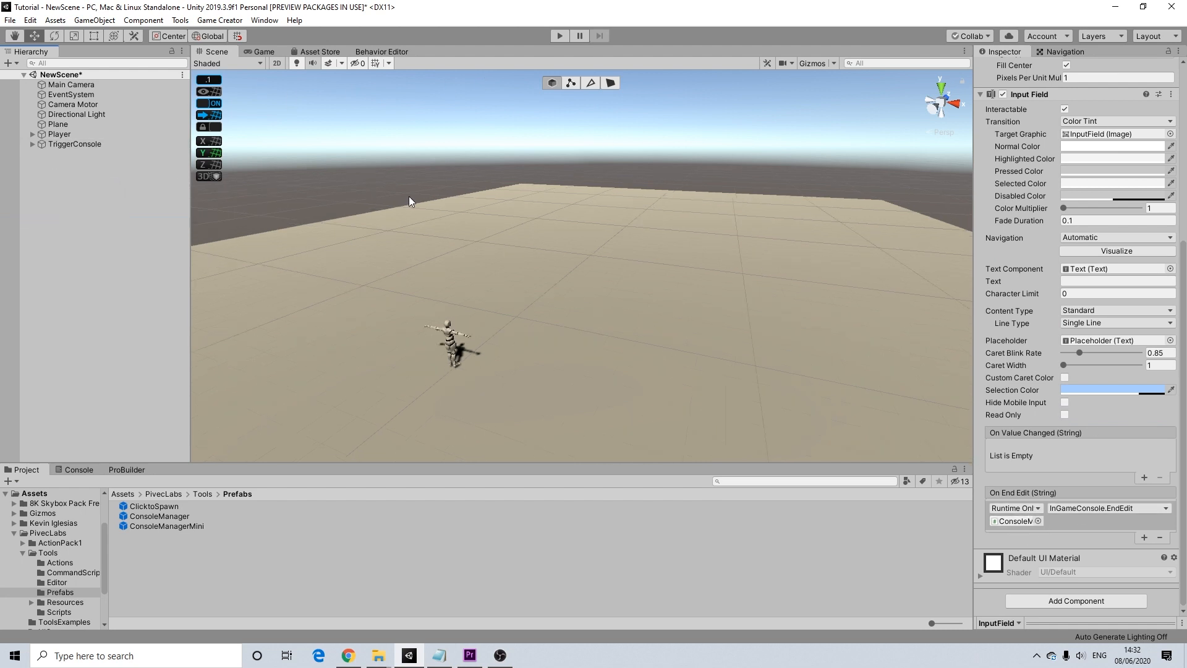
scroll(550, 218, down, 3)
scroll(551, 218, down, 1)
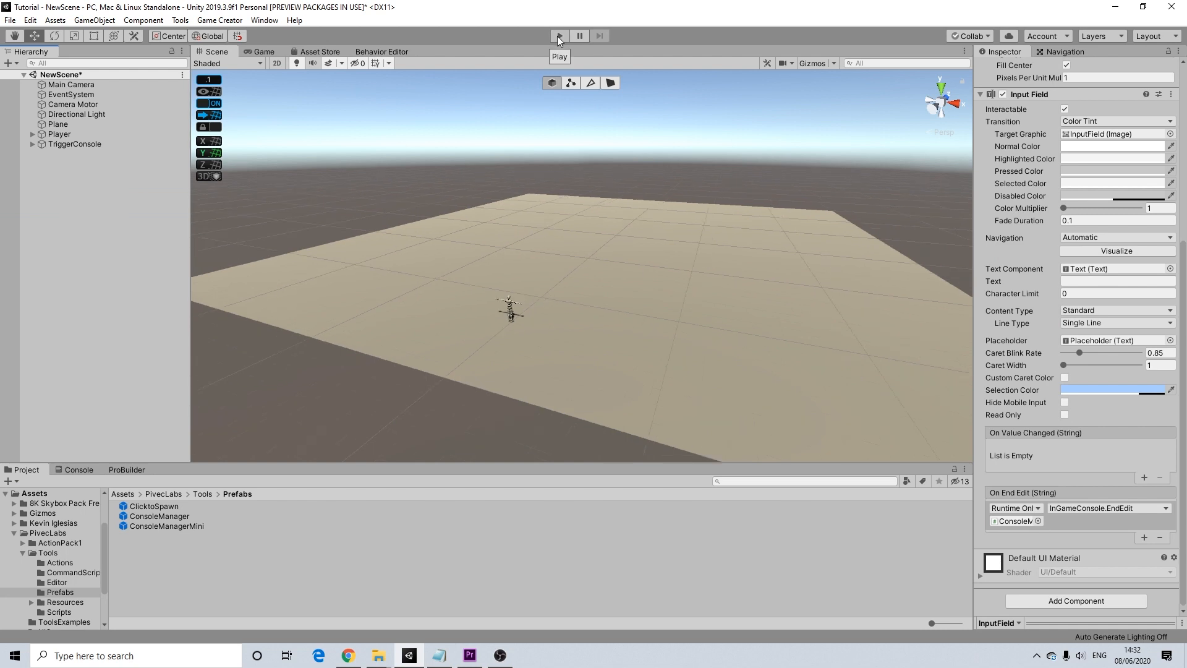
Run the scene in play mode, open the in-game console, show its system information and close the console.
click(558, 36)
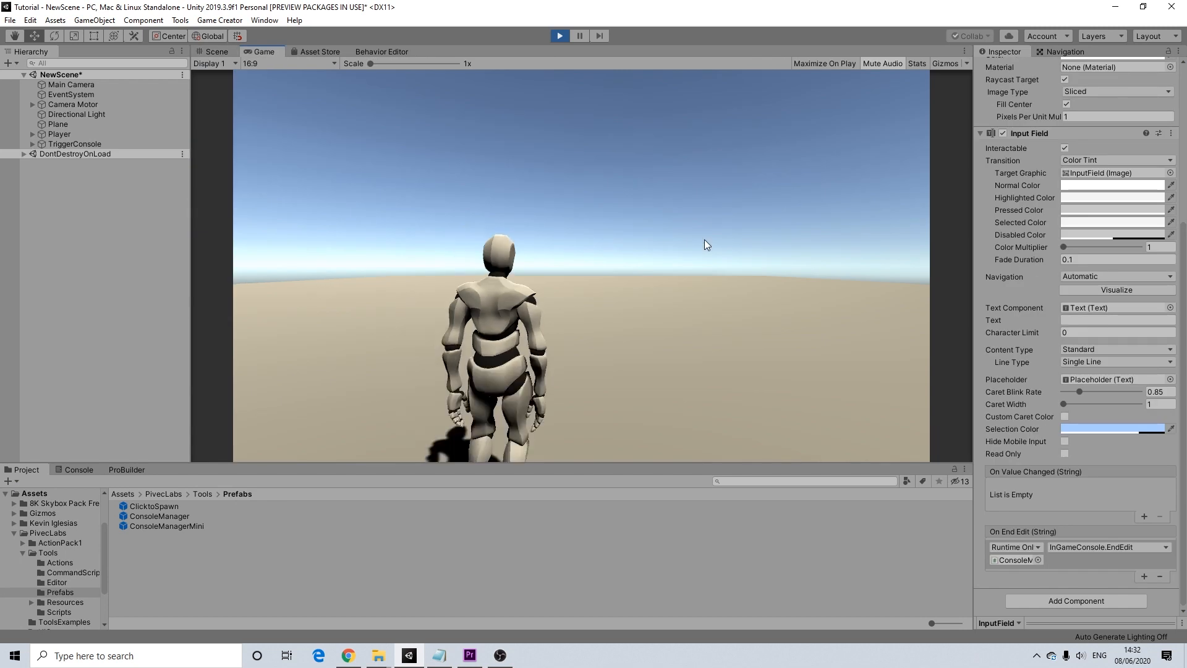
key(c)
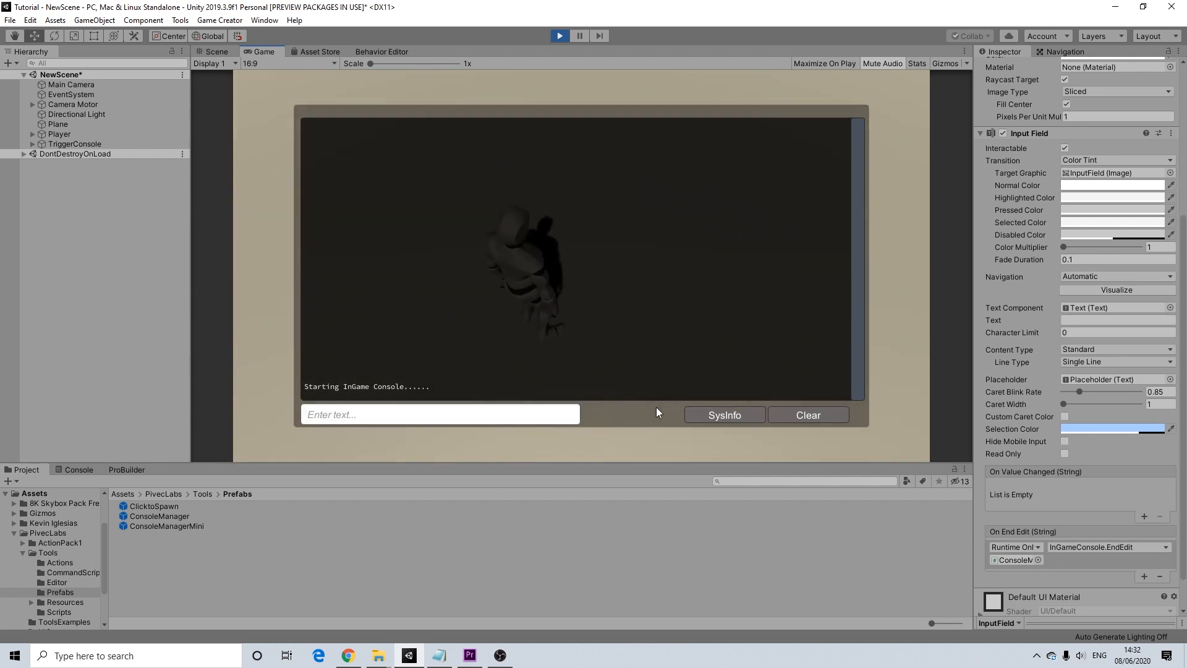
click(720, 415)
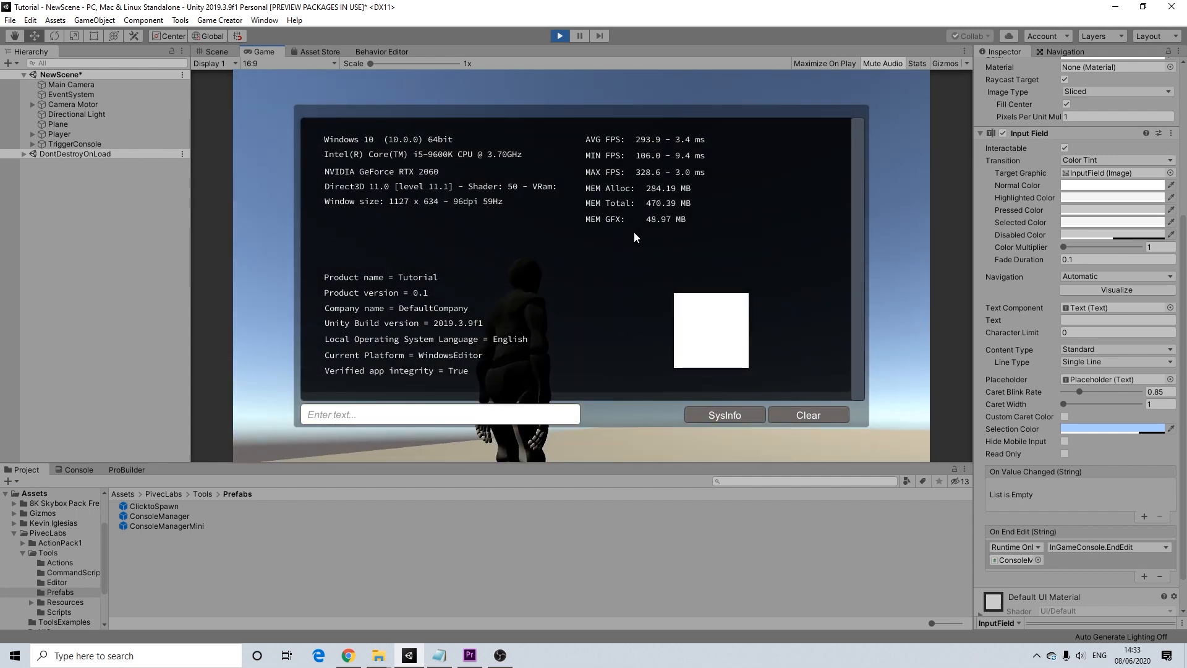
key(grave)
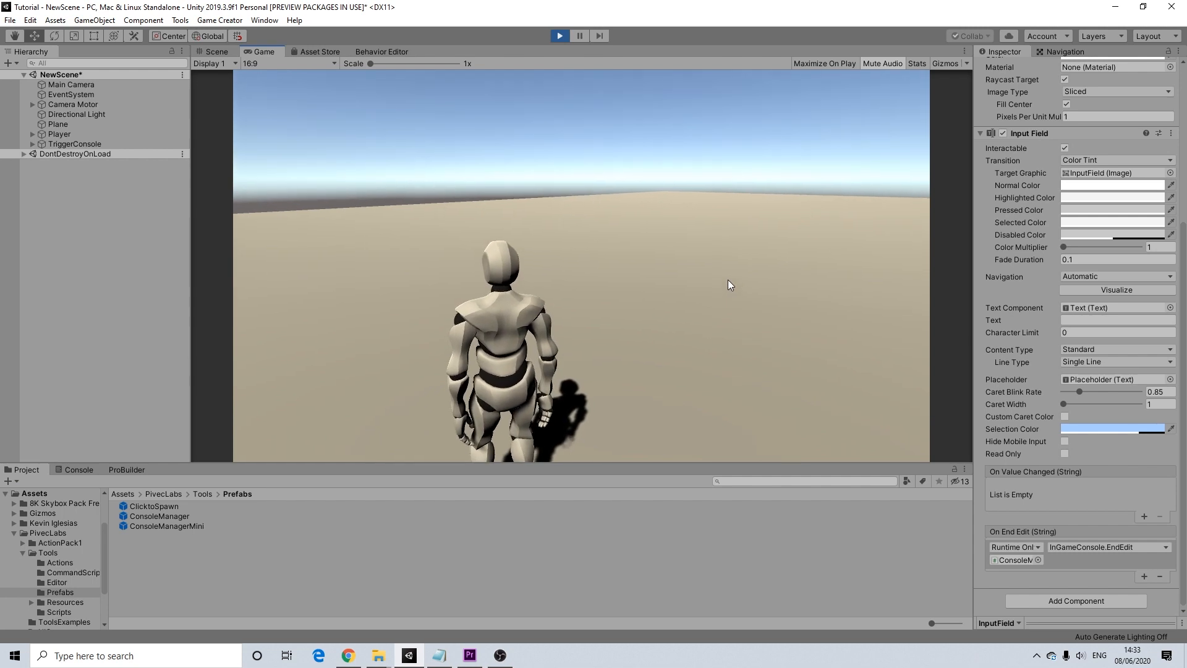
Test reopening and closing the console while moving the character around, and exit play mode.
key(w)
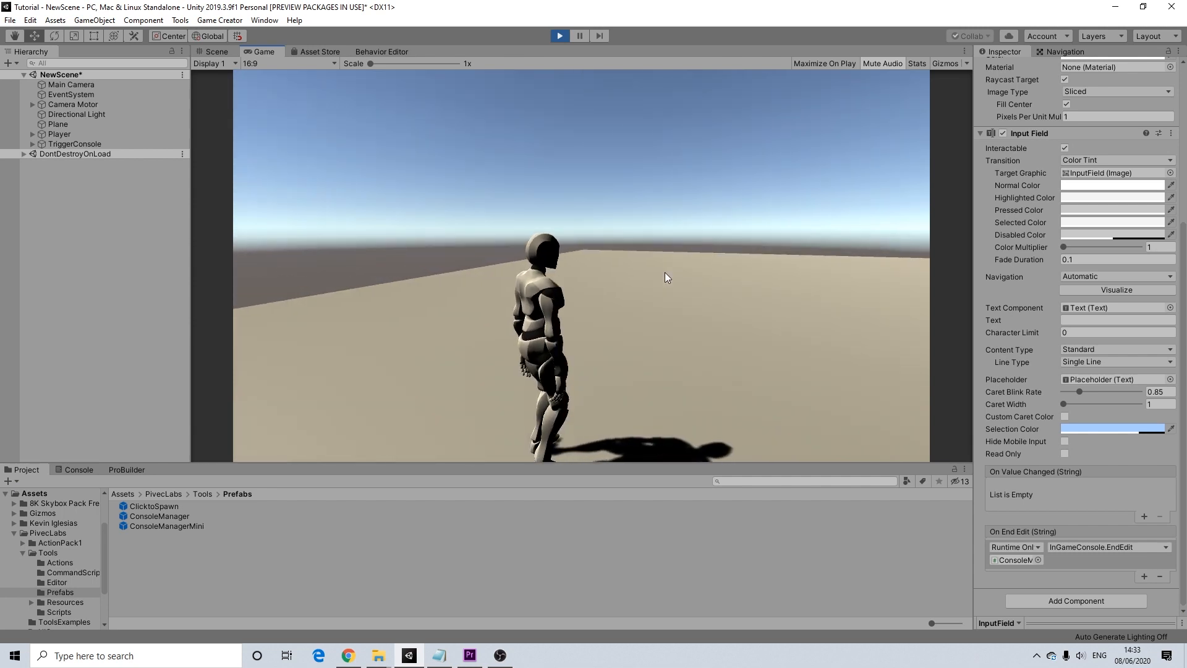
key(space)
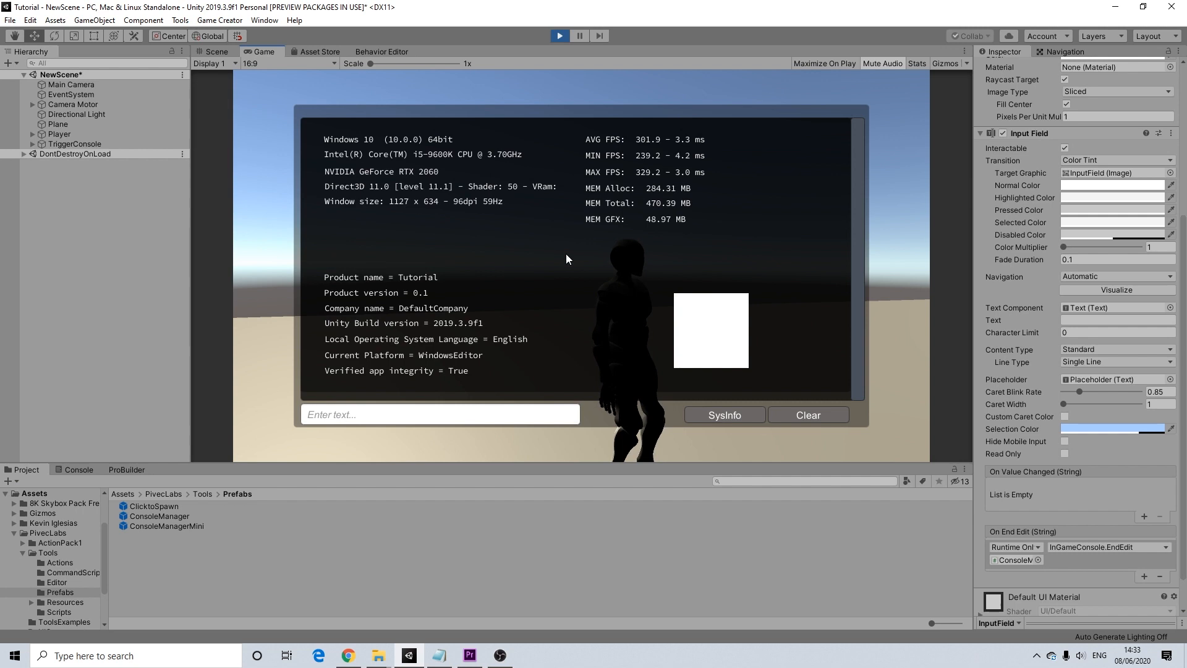
key(space)
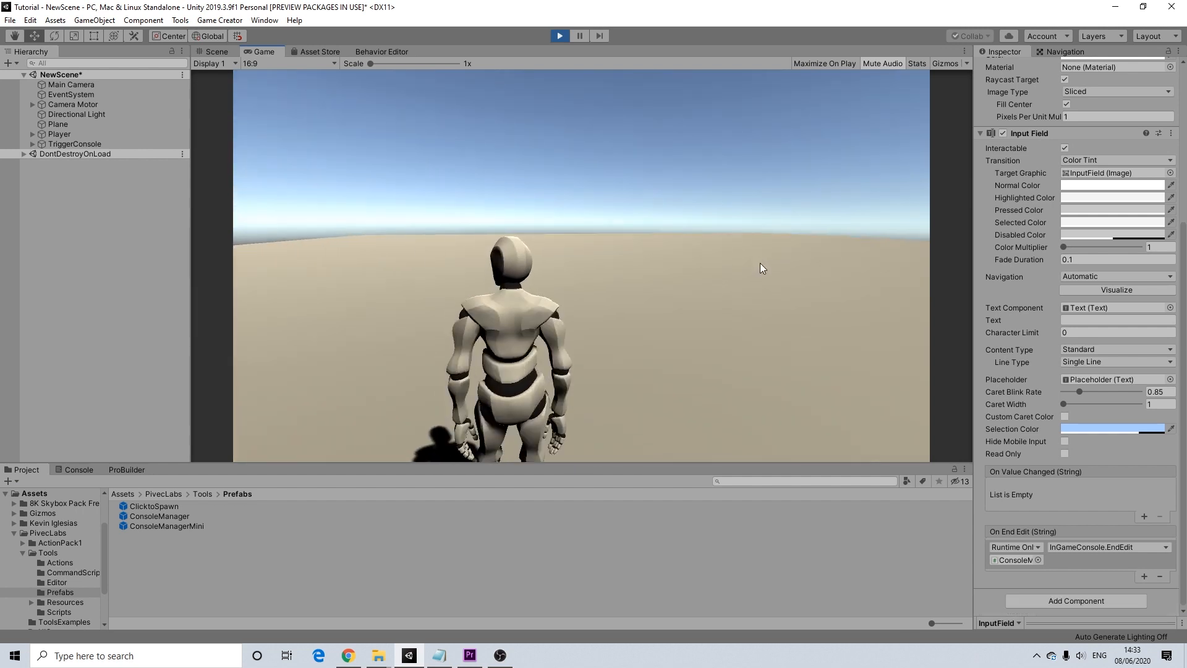
key(w)
key(space)
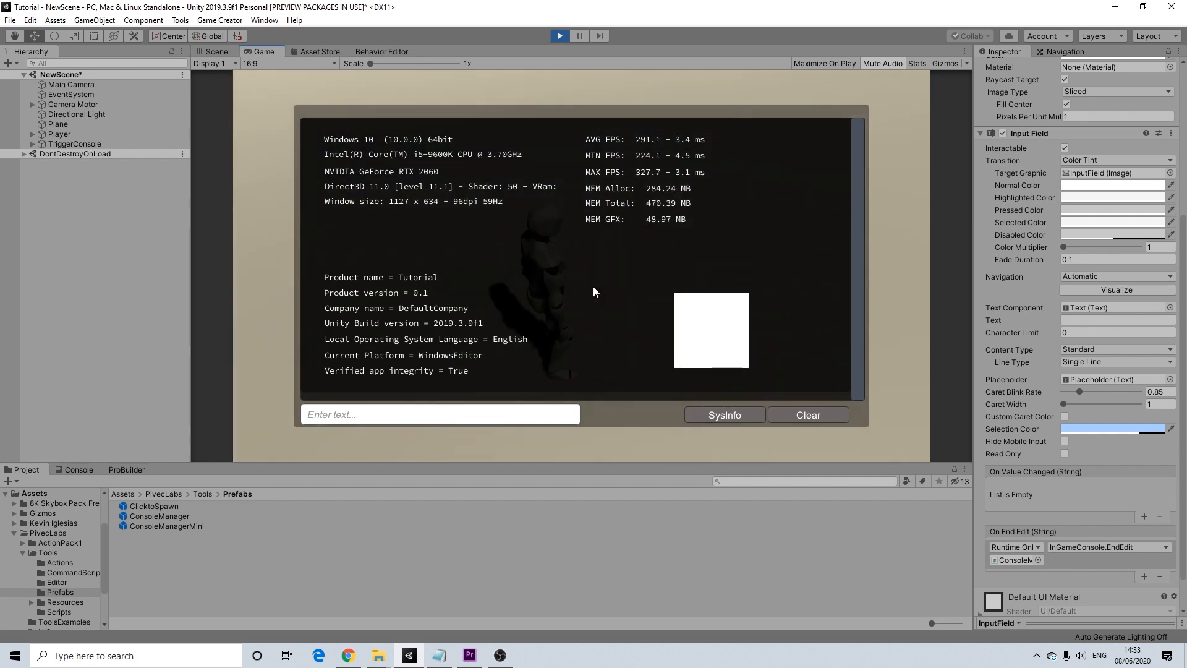
key(space)
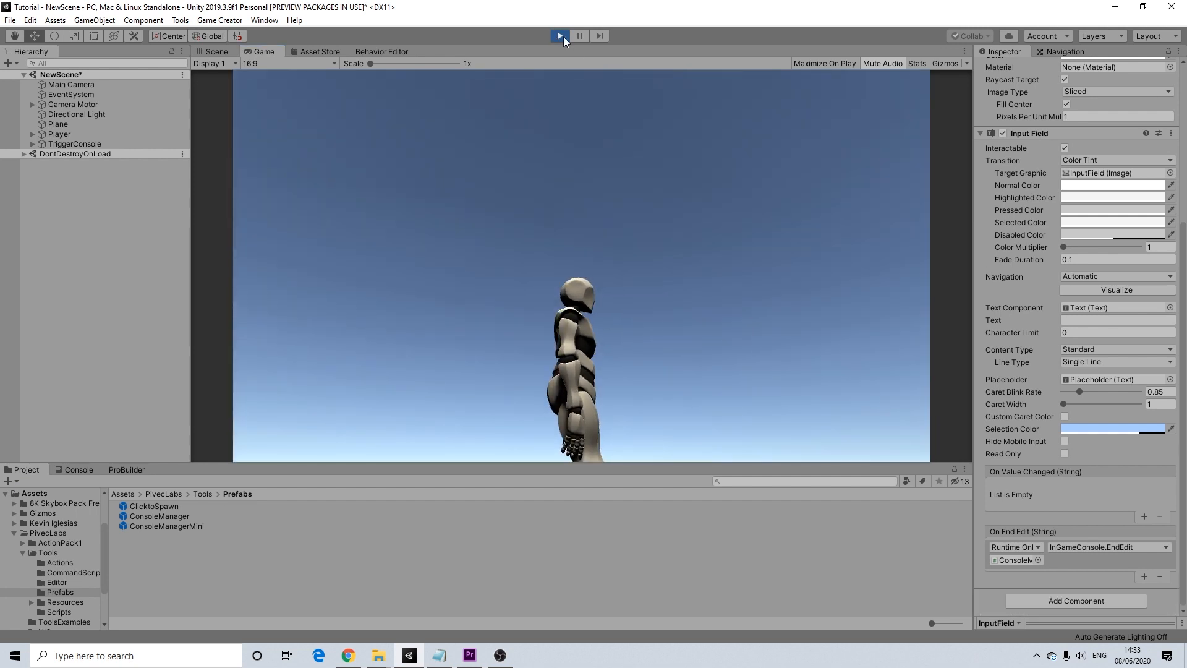
click(561, 36)
Replace the ConsoleManager under TriggerConsole with the ConsoleManagerMini prefab.
click(73, 143)
click(32, 143)
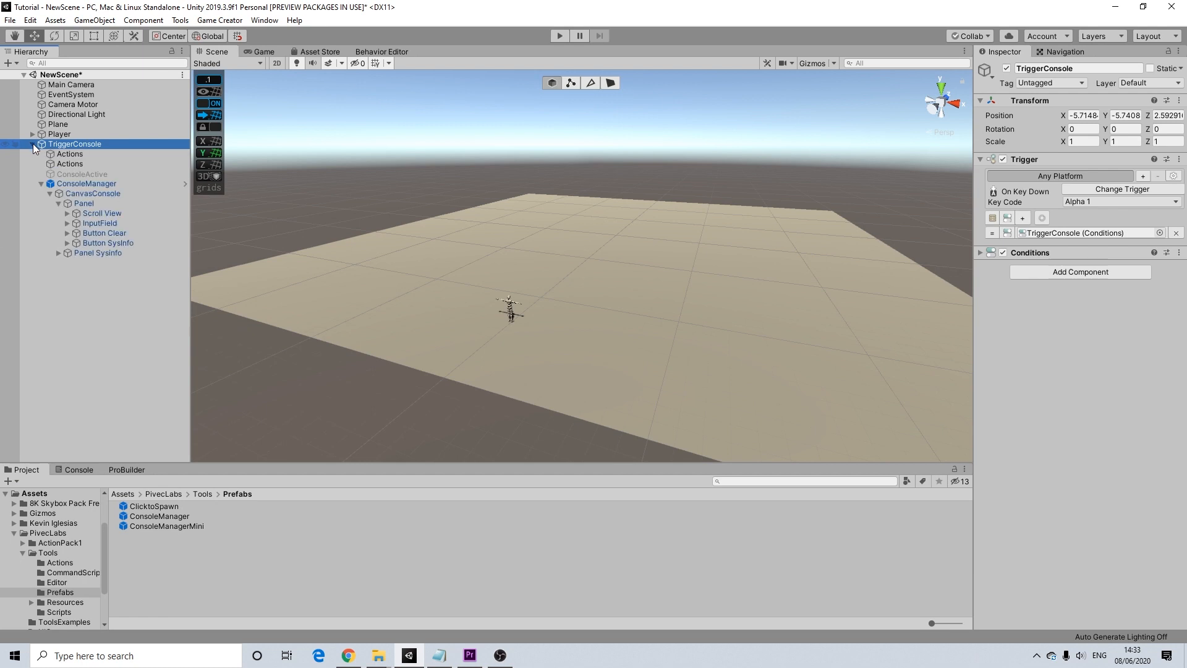
click(85, 185)
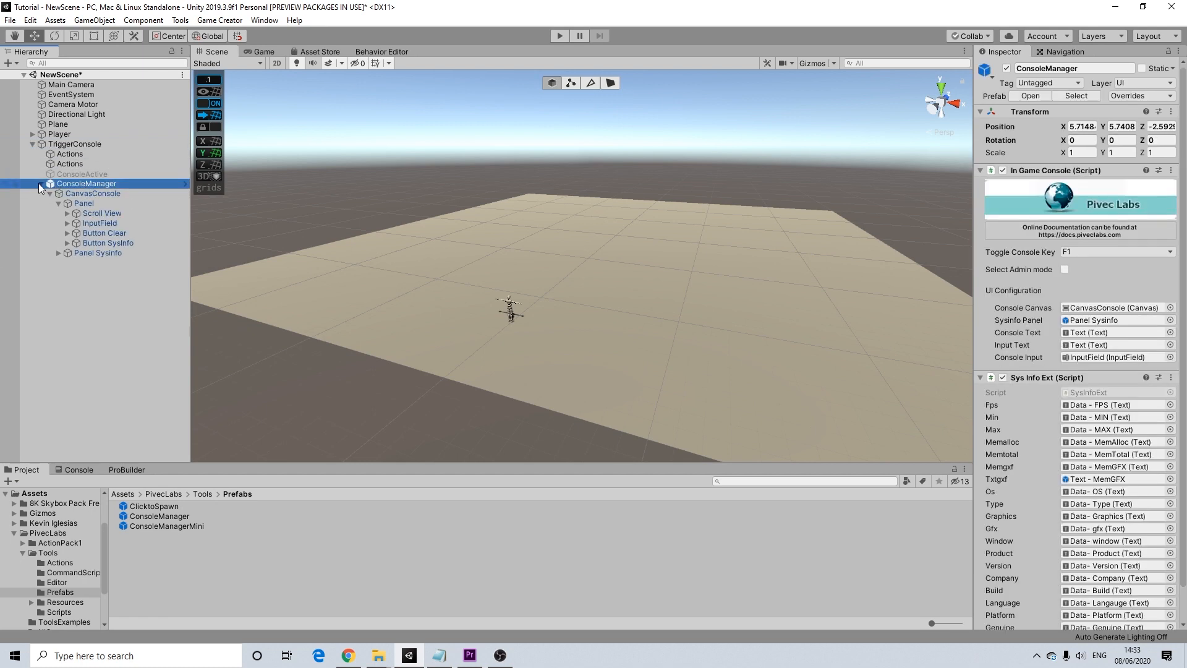
click(41, 184)
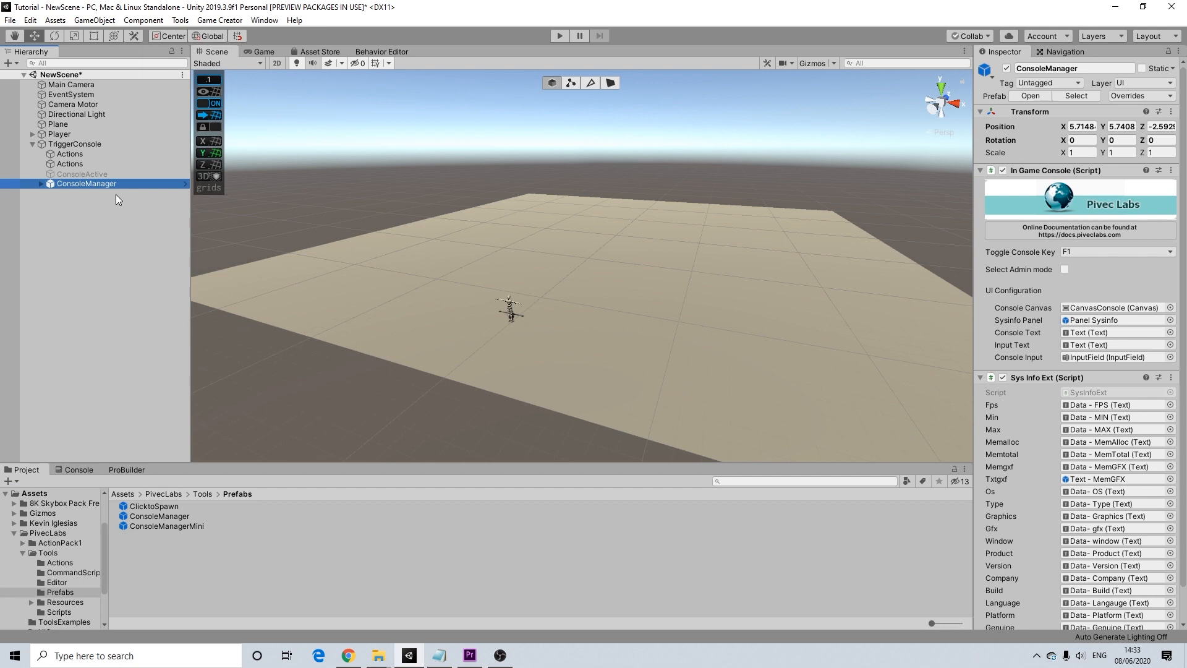
key(Delete)
drag(151, 528, 77, 179)
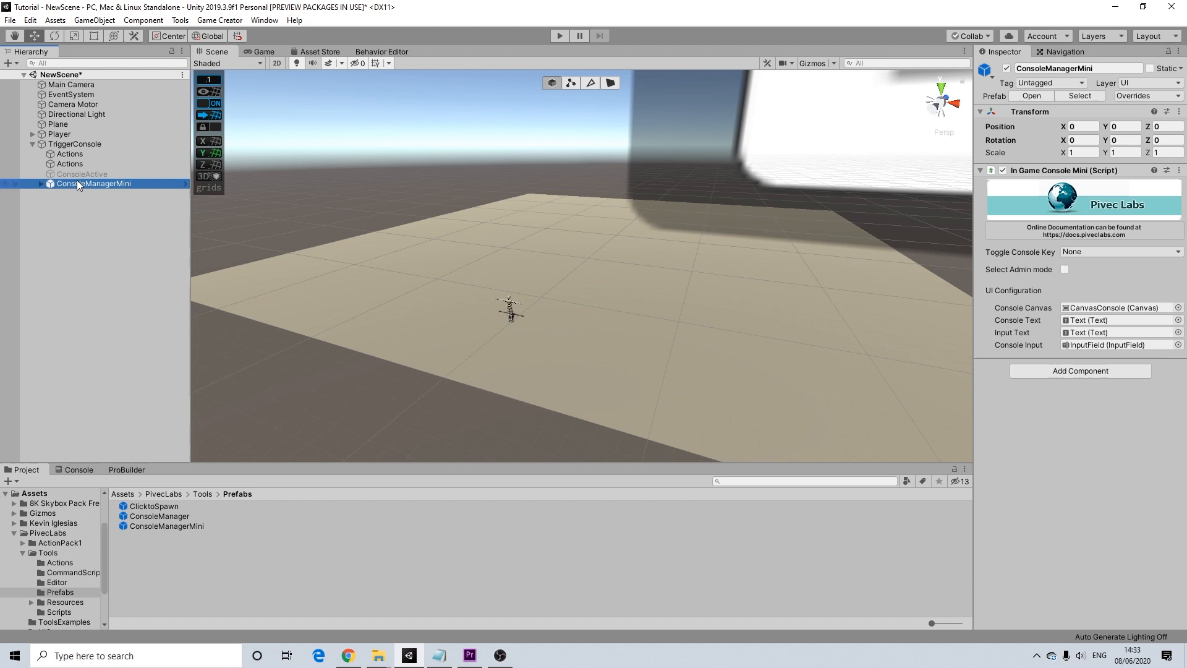
Expand ConsoleManagerMini through CanvasConsole and Panel down to its InputField and open the InputField's settings.
key(f)
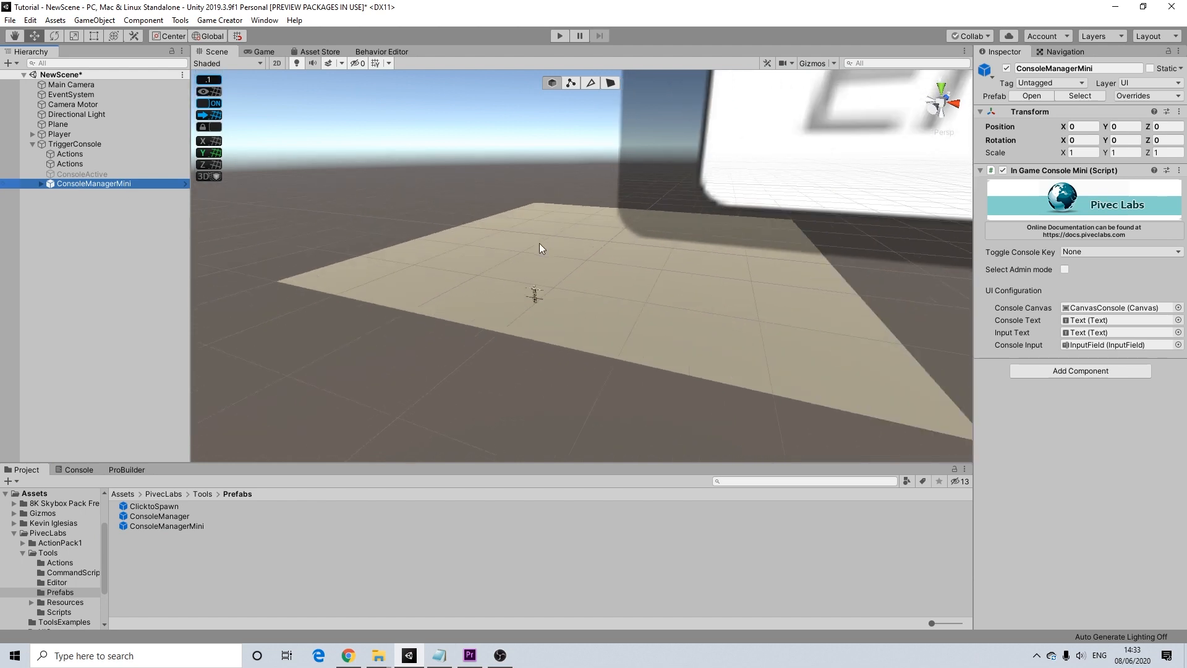
scroll(539, 243, up, 5)
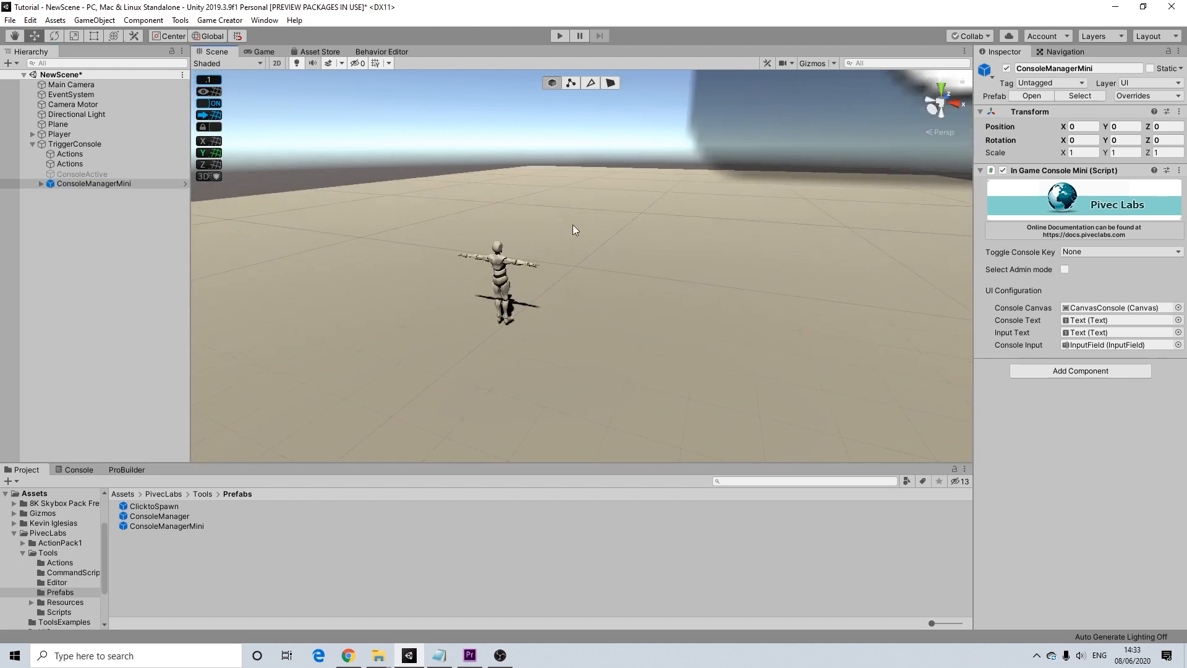
scroll(572, 224, up, 3)
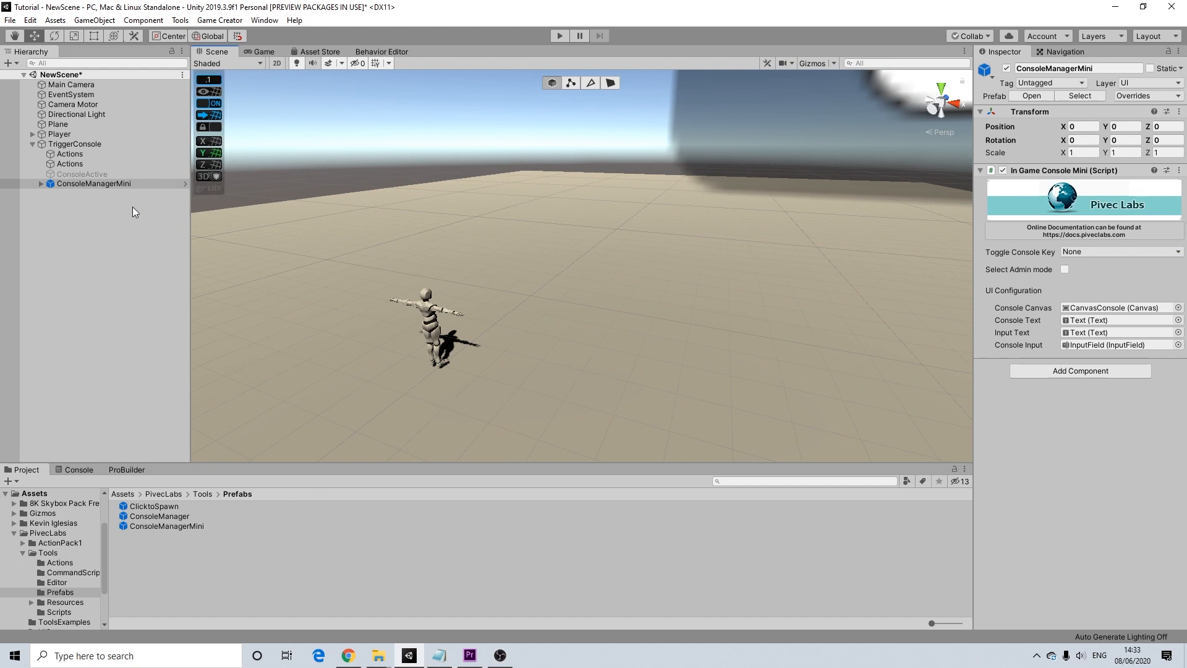
click(41, 183)
click(50, 194)
click(58, 204)
click(67, 223)
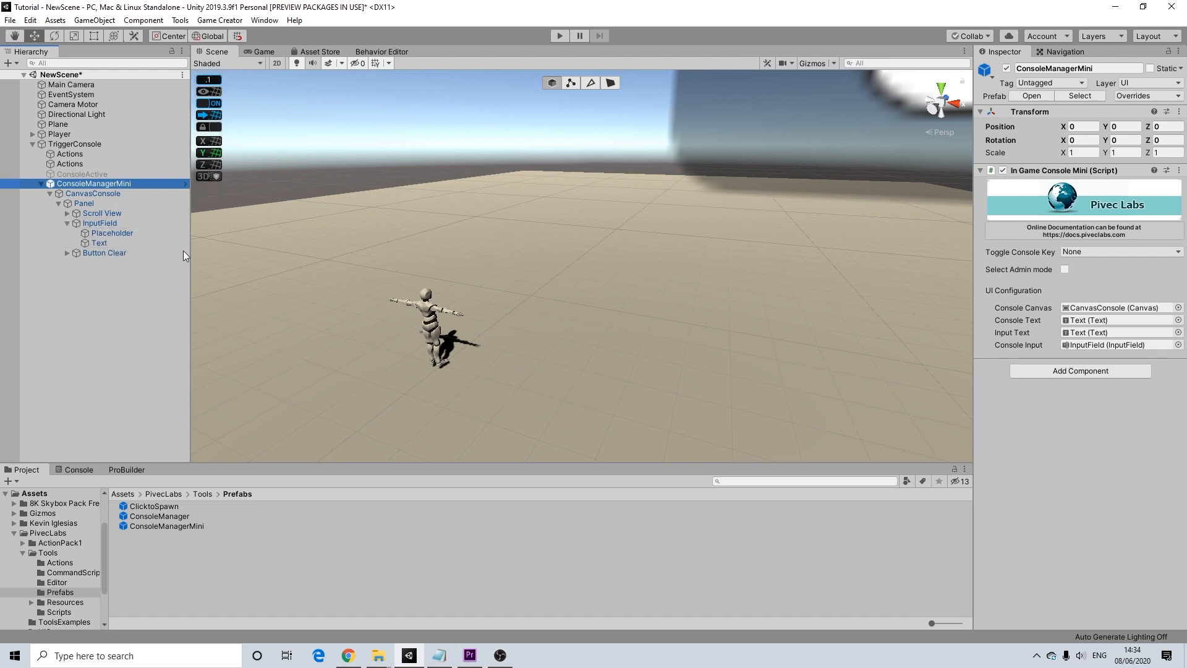
click(98, 223)
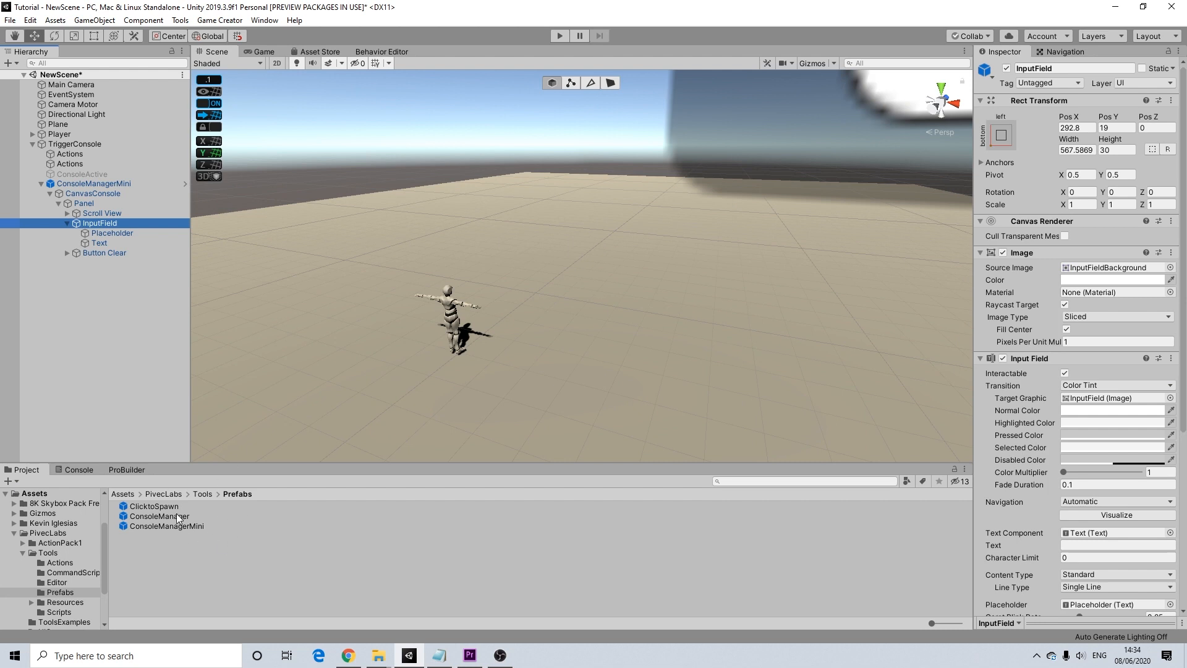
Assign ConsoleManagerMini to the InputField's On End Edit event with the function InGameConsoleMini.EndEdit.
click(101, 184)
click(100, 223)
middle_drag(739, 303, 722, 310)
scroll(722, 311, up, 2)
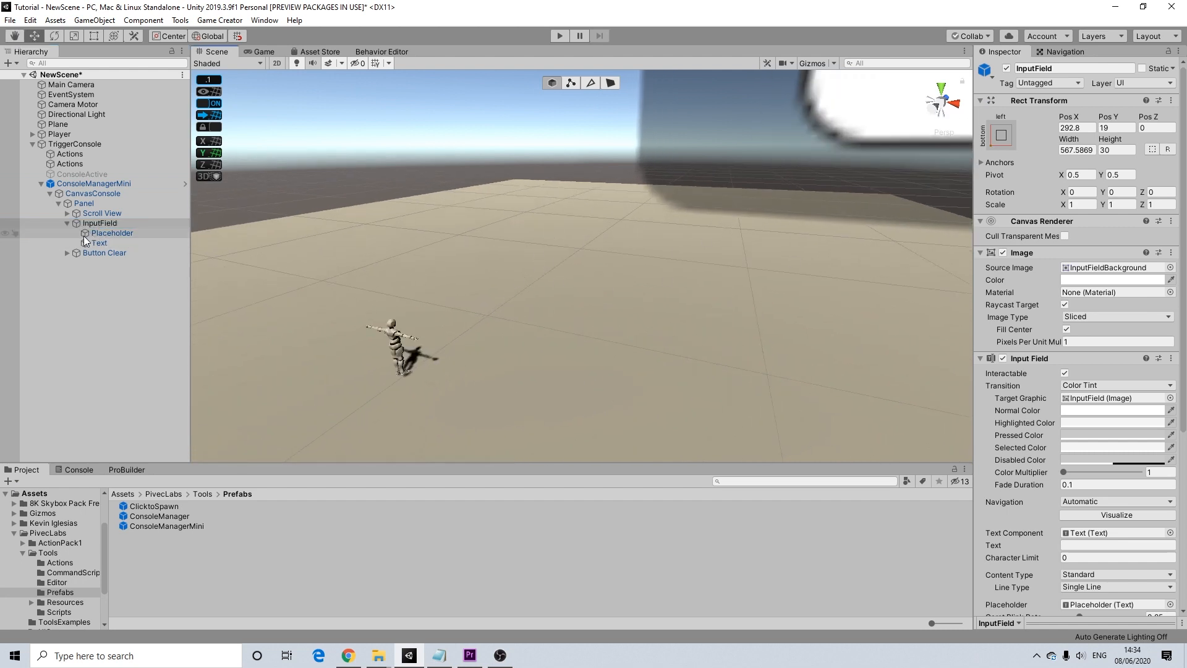
click(68, 224)
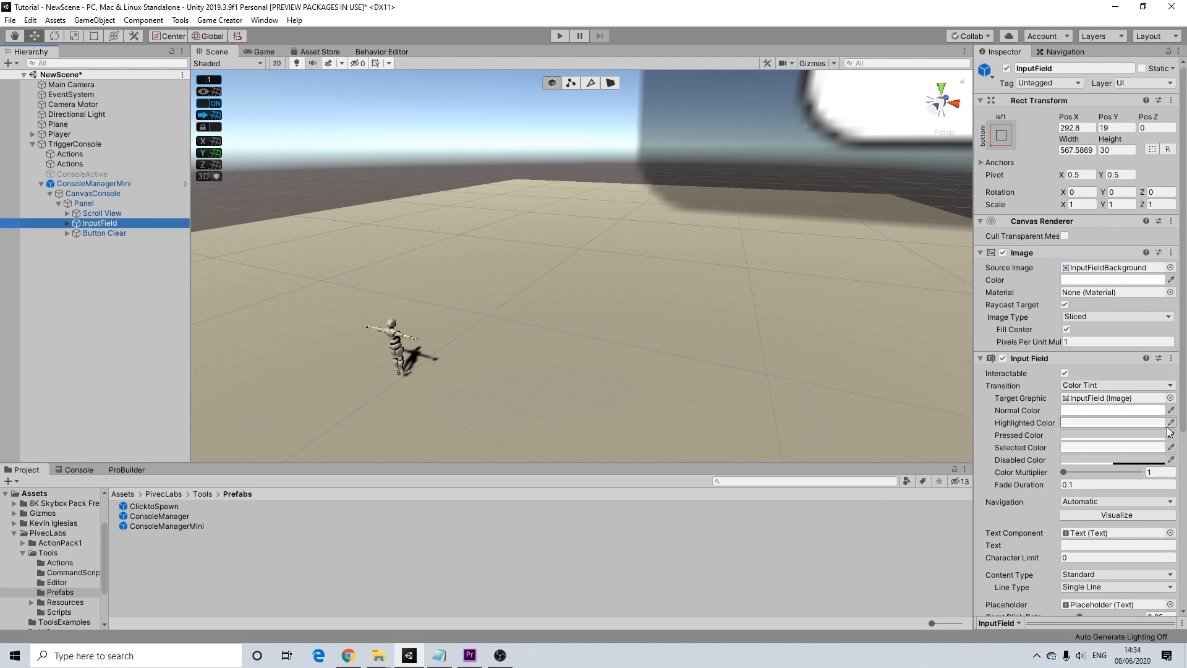
scroll(1141, 441, down, 5)
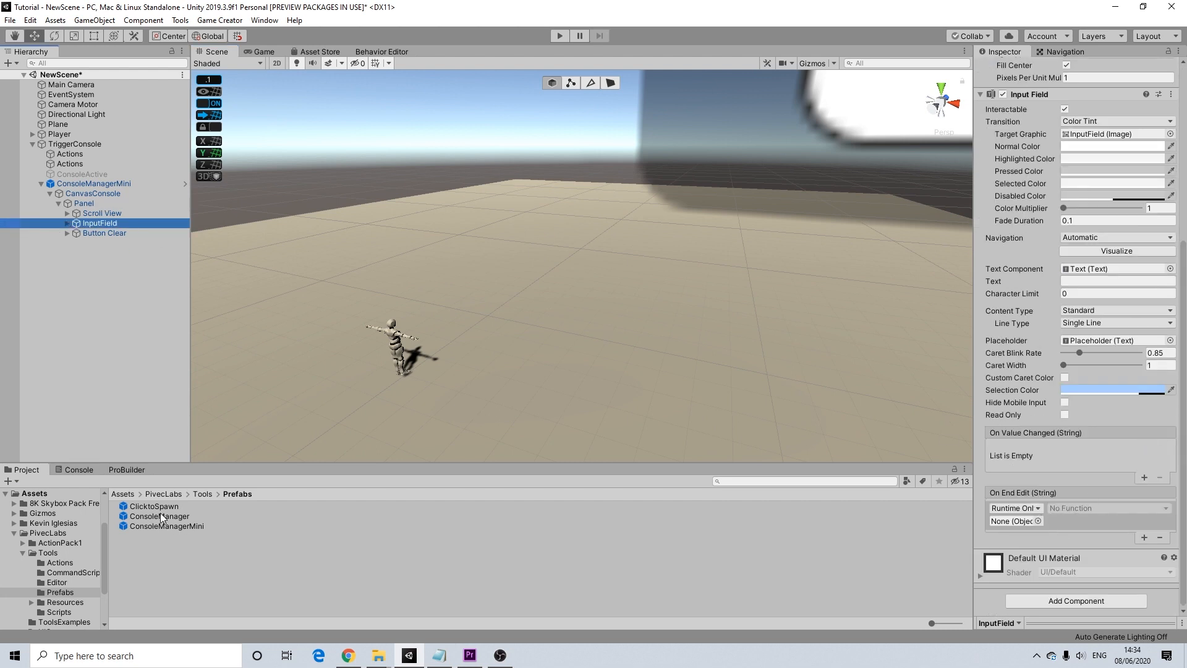
drag(174, 522, 1010, 524)
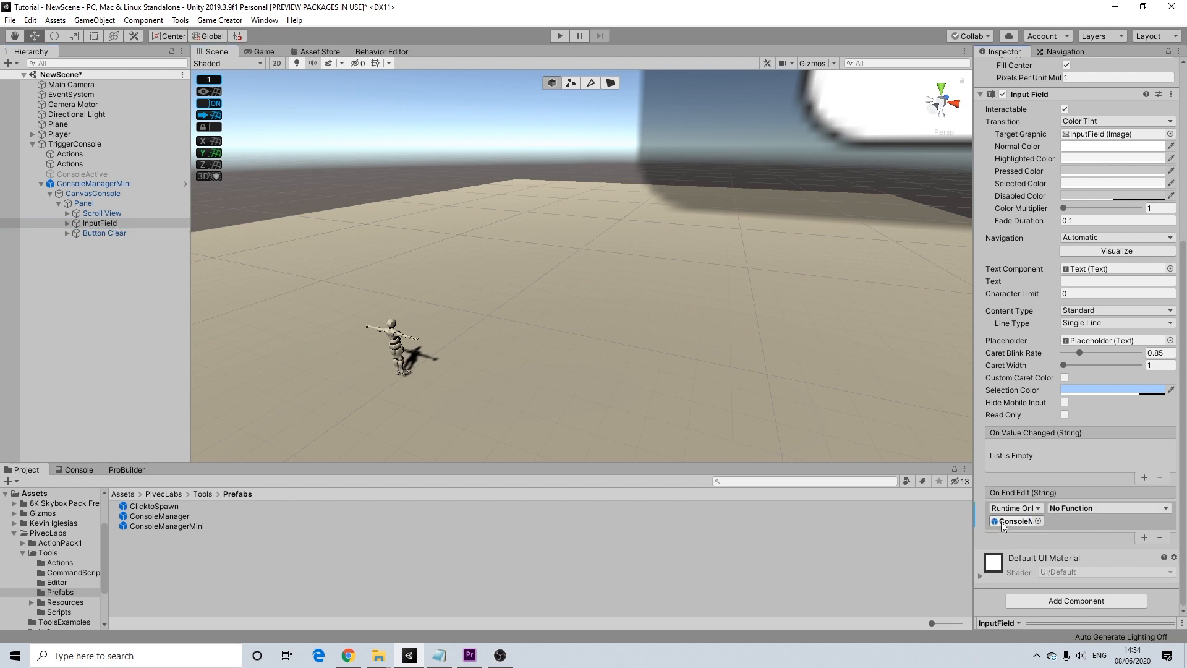
click(1088, 510)
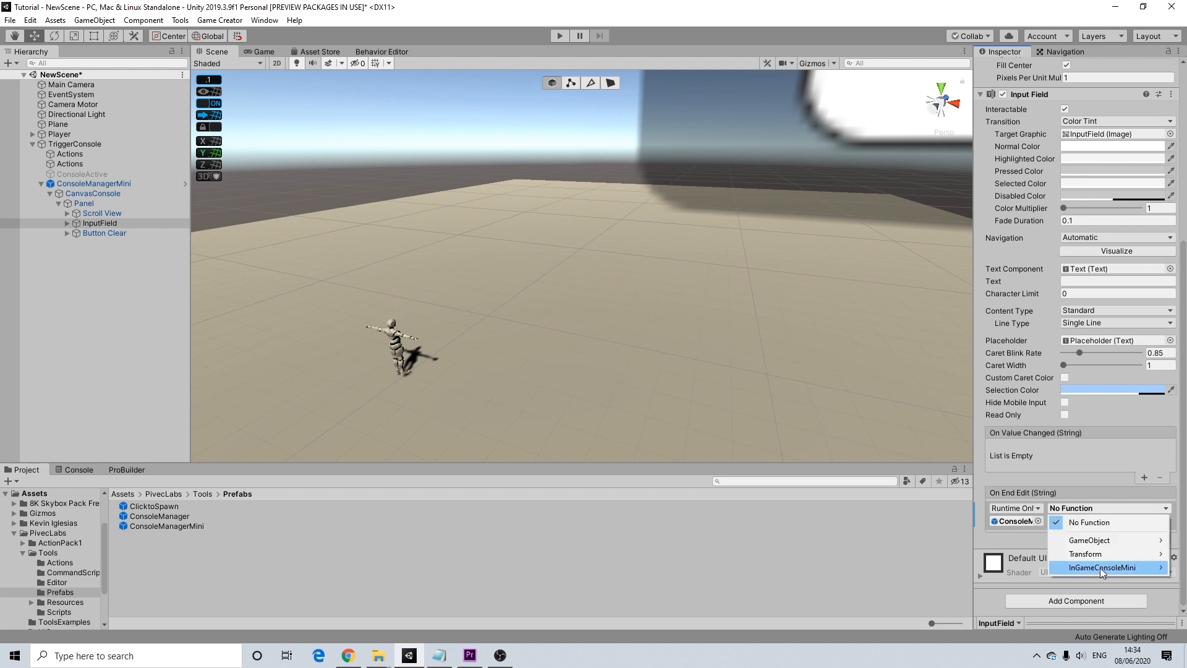
mouse_move(1073, 569)
click(933, 485)
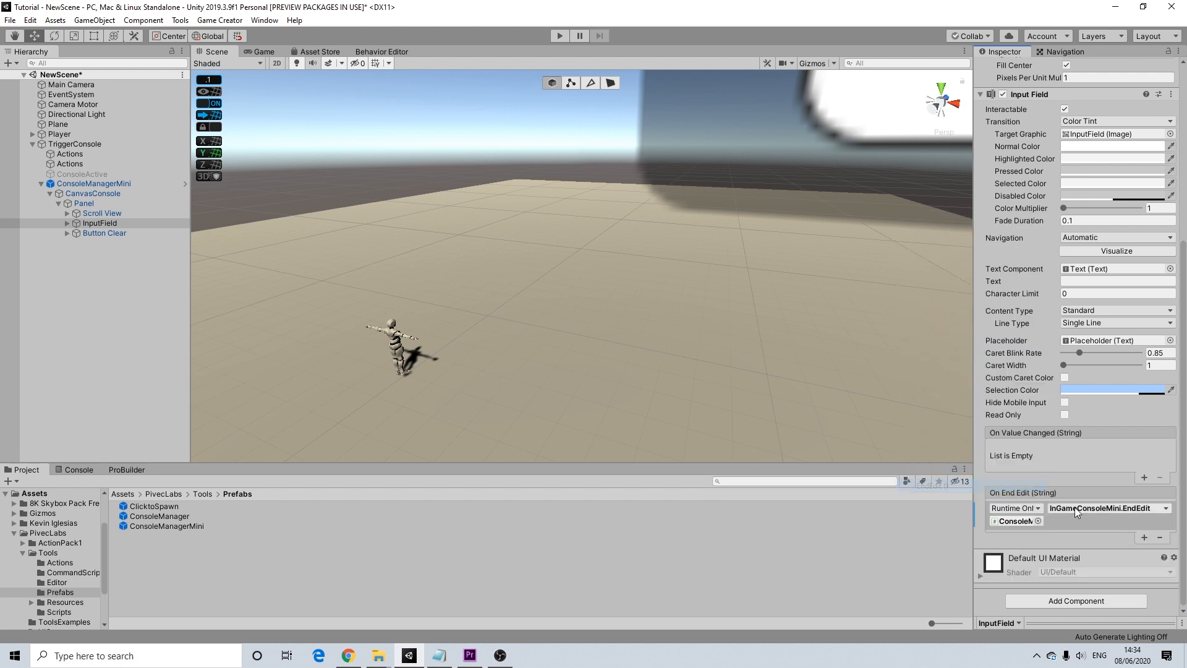
scroll(518, 296, down, 7)
middle_drag(667, 313, 620, 337)
middle_drag(419, 321, 460, 316)
scroll(451, 296, up, 8)
scroll(458, 317, up, 2)
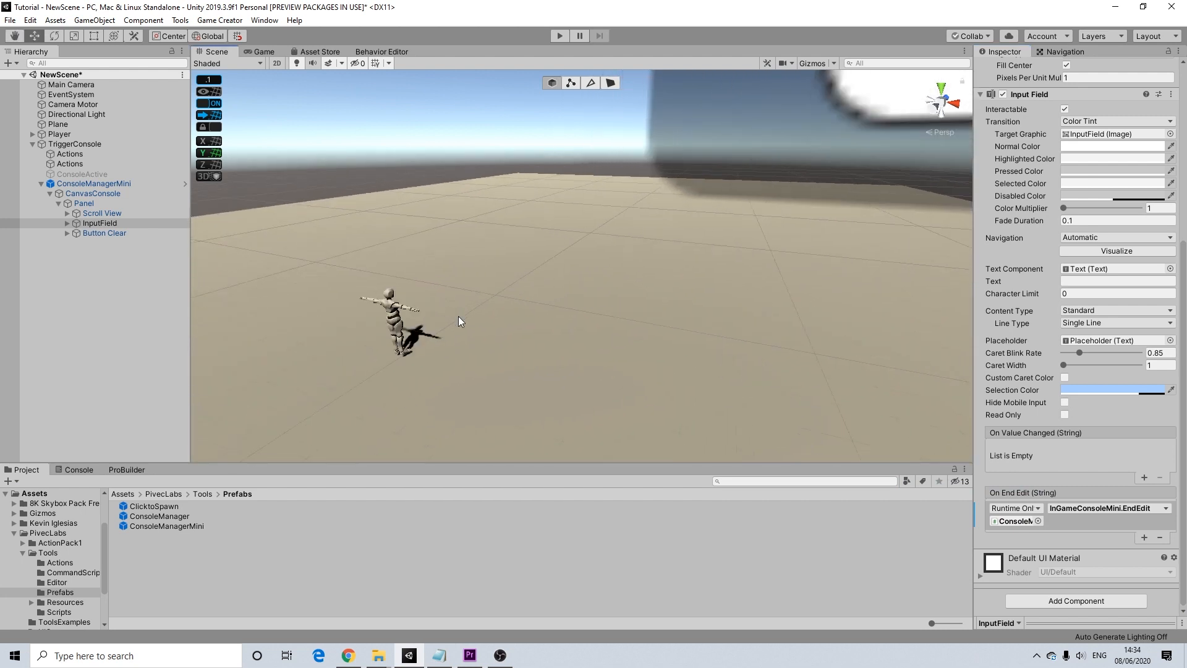
Assign ConsoleManagerMini as the Console Manager in both Toggle In-Game Console actions, Then and Else, of TriggerConsole's Conditions.
click(41, 184)
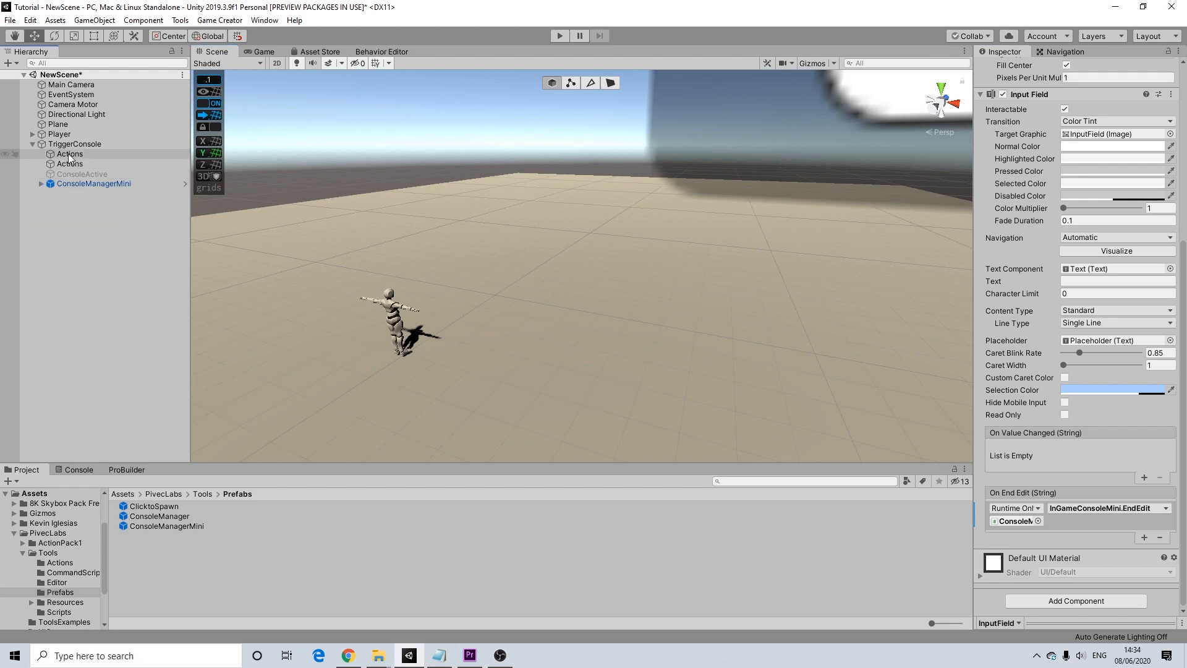
click(72, 144)
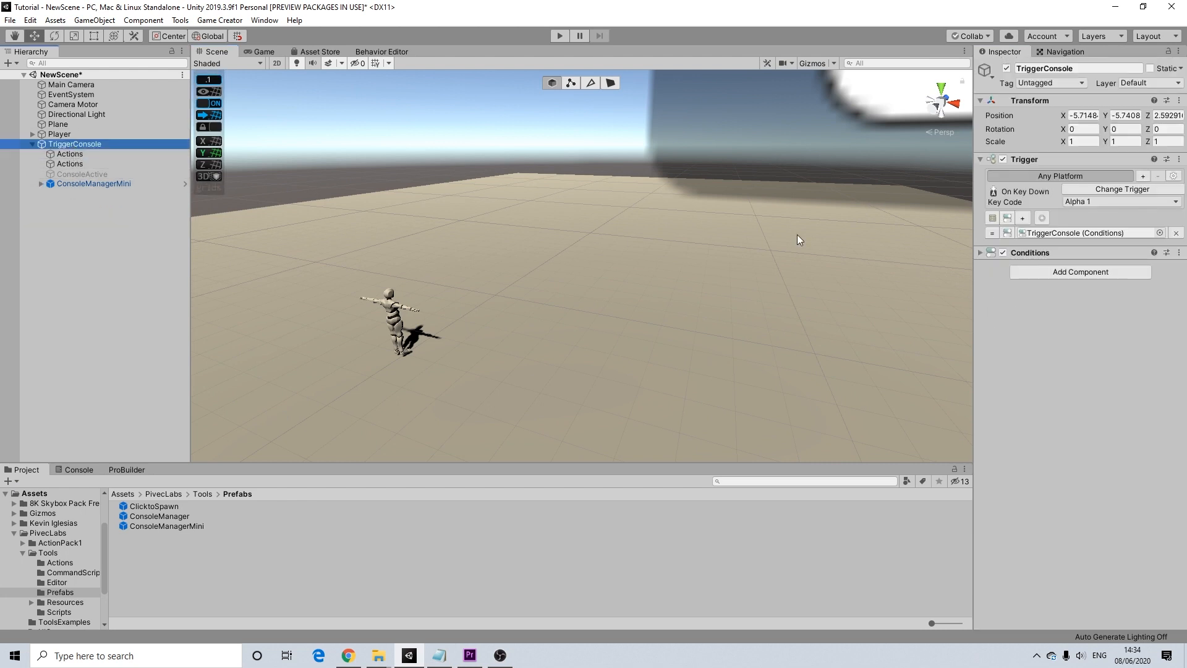
click(980, 253)
scroll(1095, 394, down, 3)
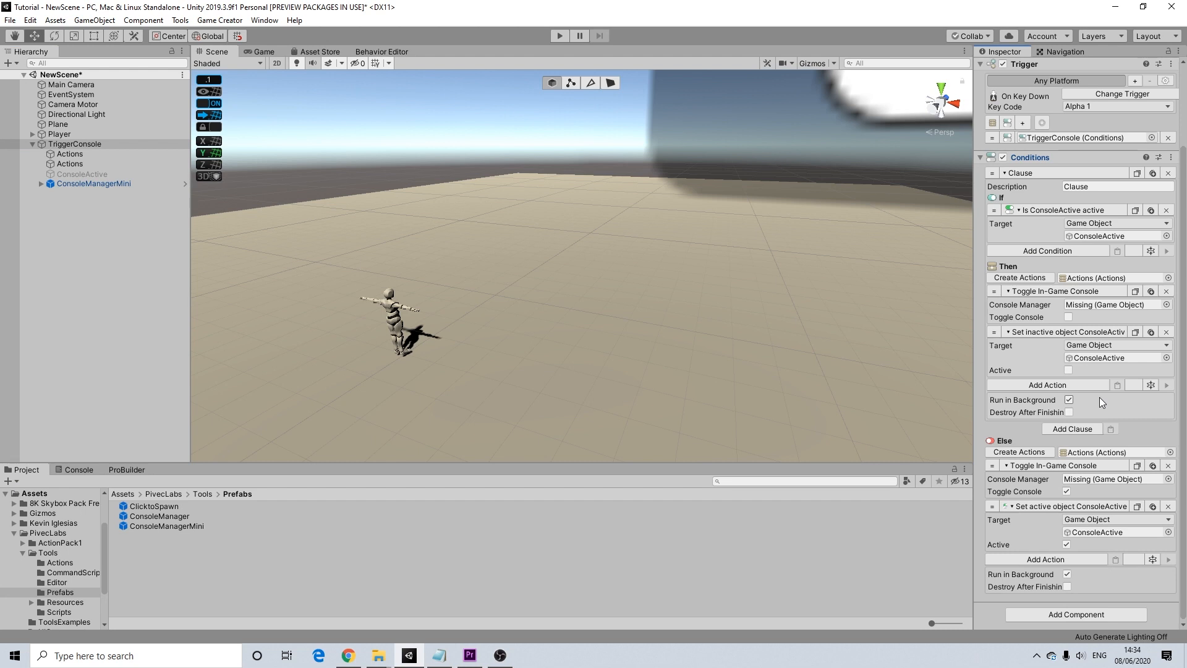
drag(83, 183, 1109, 304)
drag(87, 184, 1104, 481)
scroll(392, 306, down, 2)
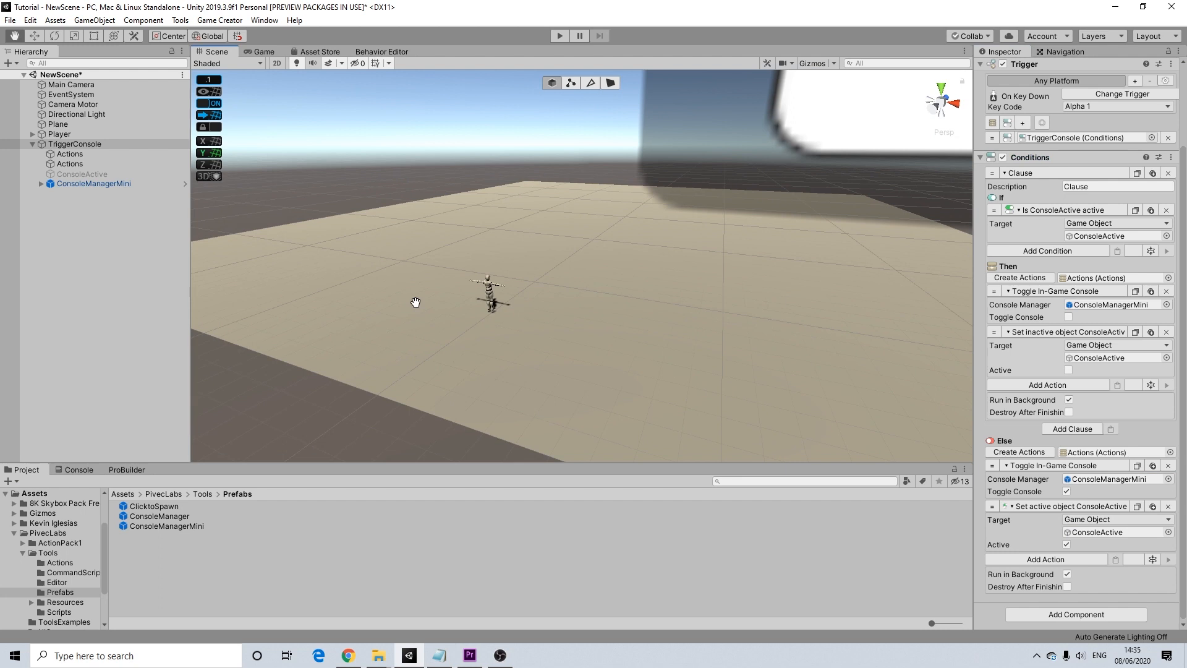
scroll(417, 303, up, 3)
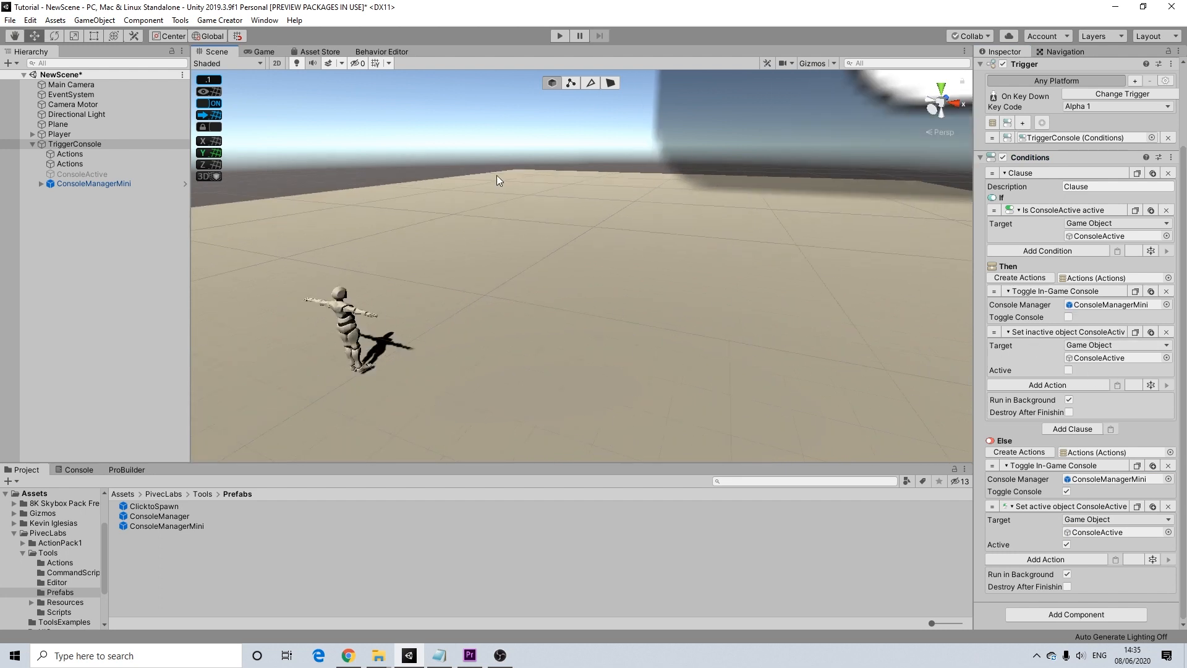
Create an empty child object under TriggerConsole and name it ConsoleCommands.
click(32, 145)
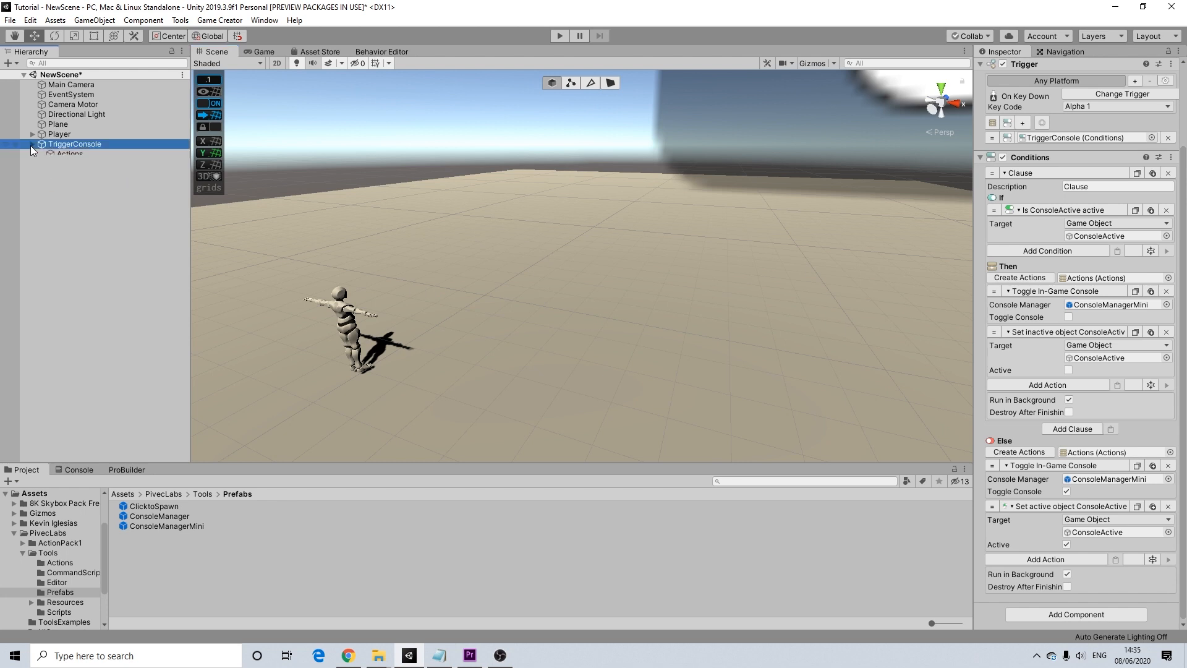
click(31, 144)
right_click(72, 145)
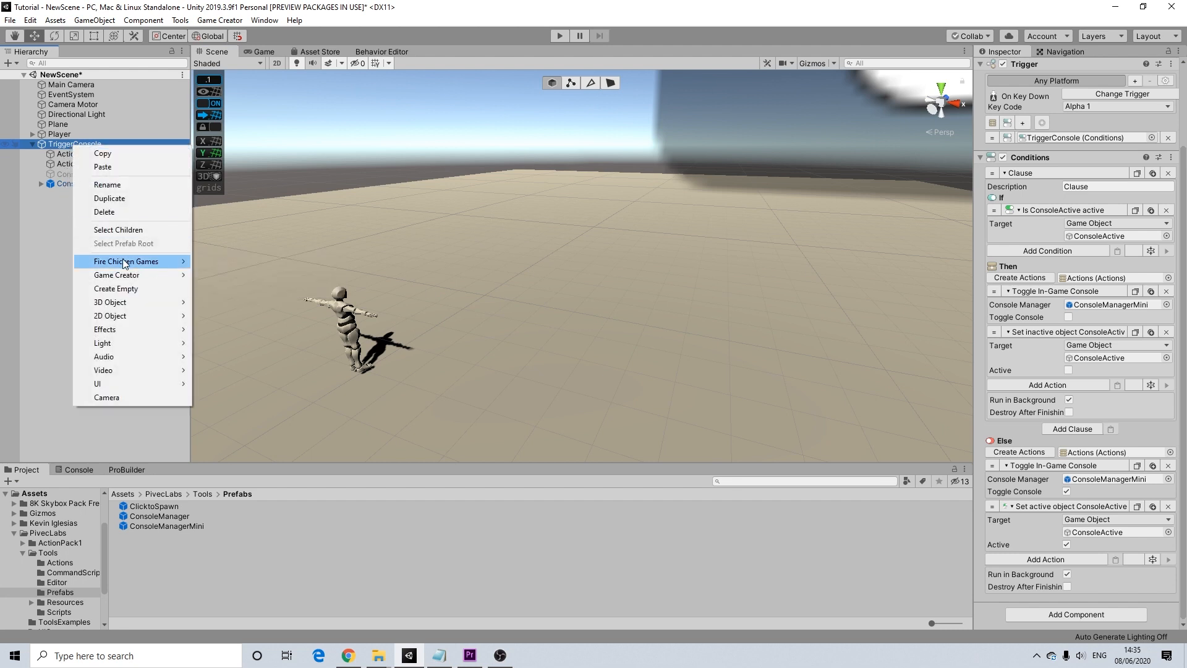
click(116, 289)
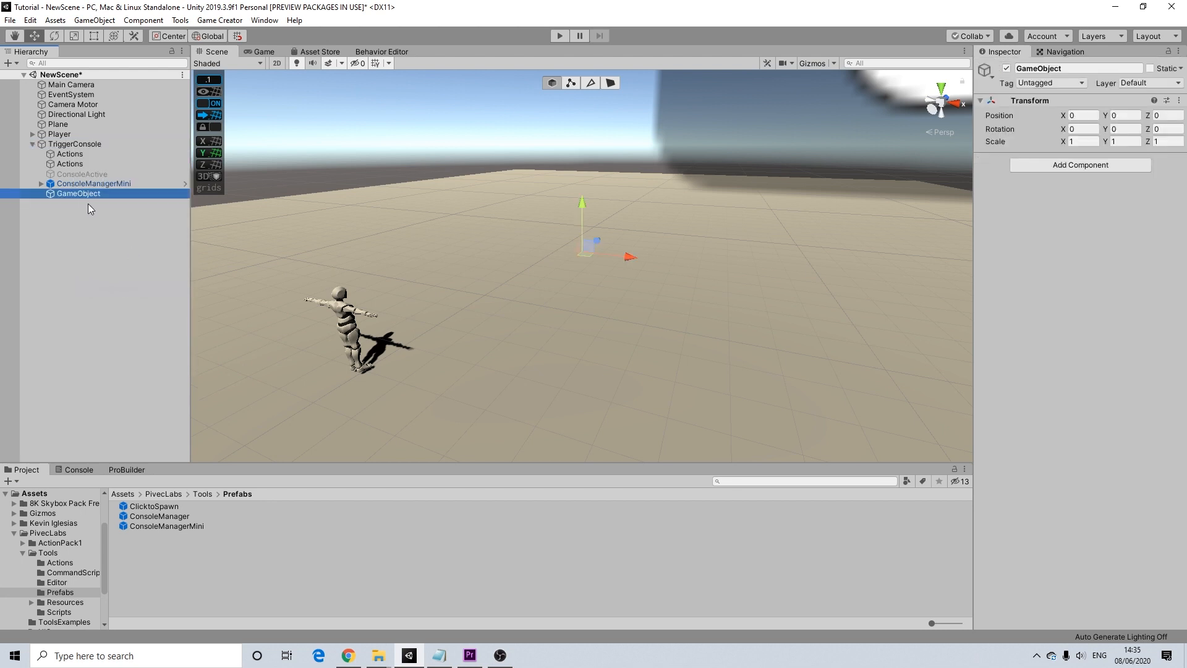
right_click(79, 195)
click(123, 236)
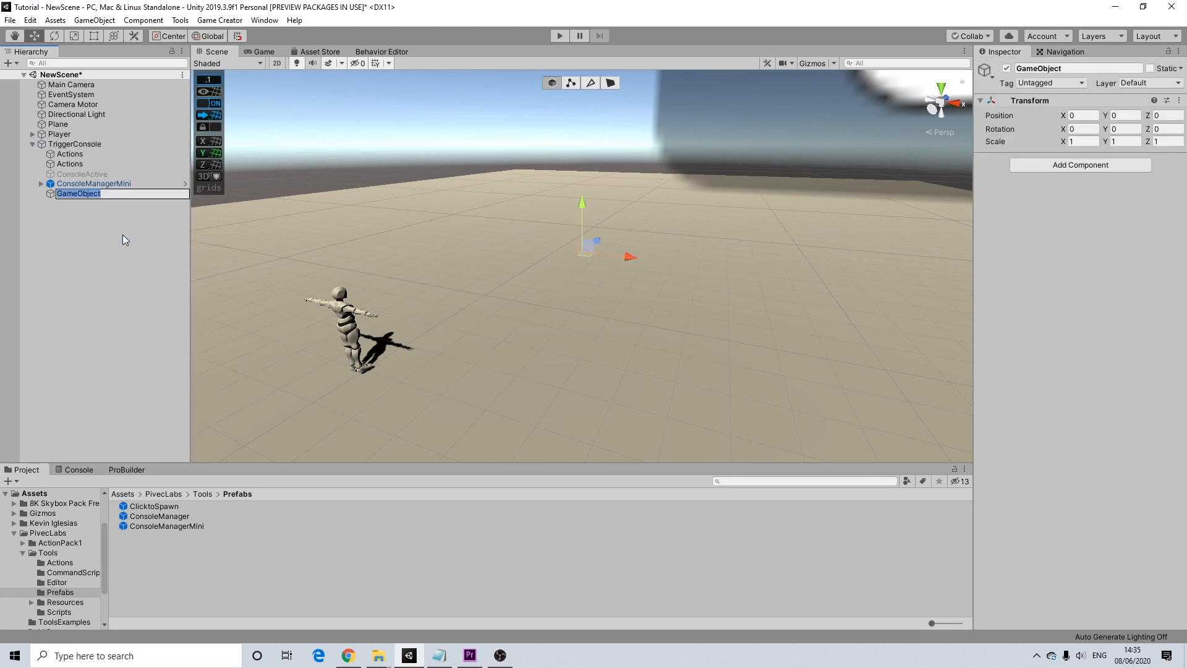
text(ConsoleCommands)
key(Return)
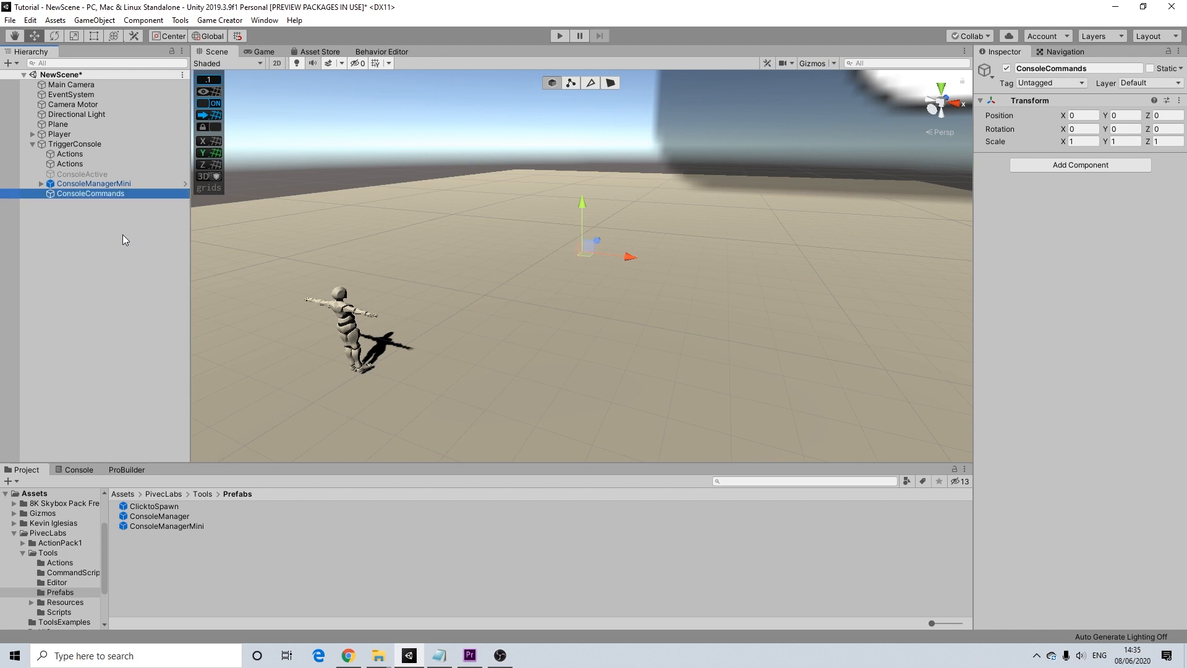
Add a Trigger component to ConsoleCommands and change its type to On Event Receive.
click(1048, 165)
text(trigger)
key(Return)
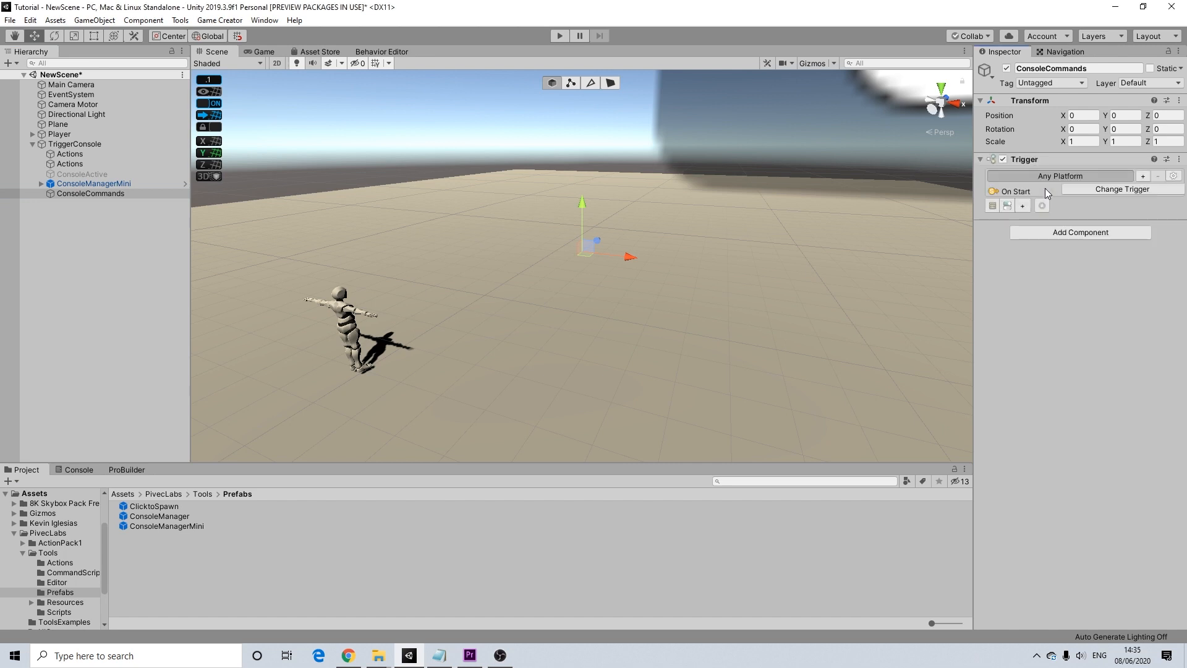
click(1121, 189)
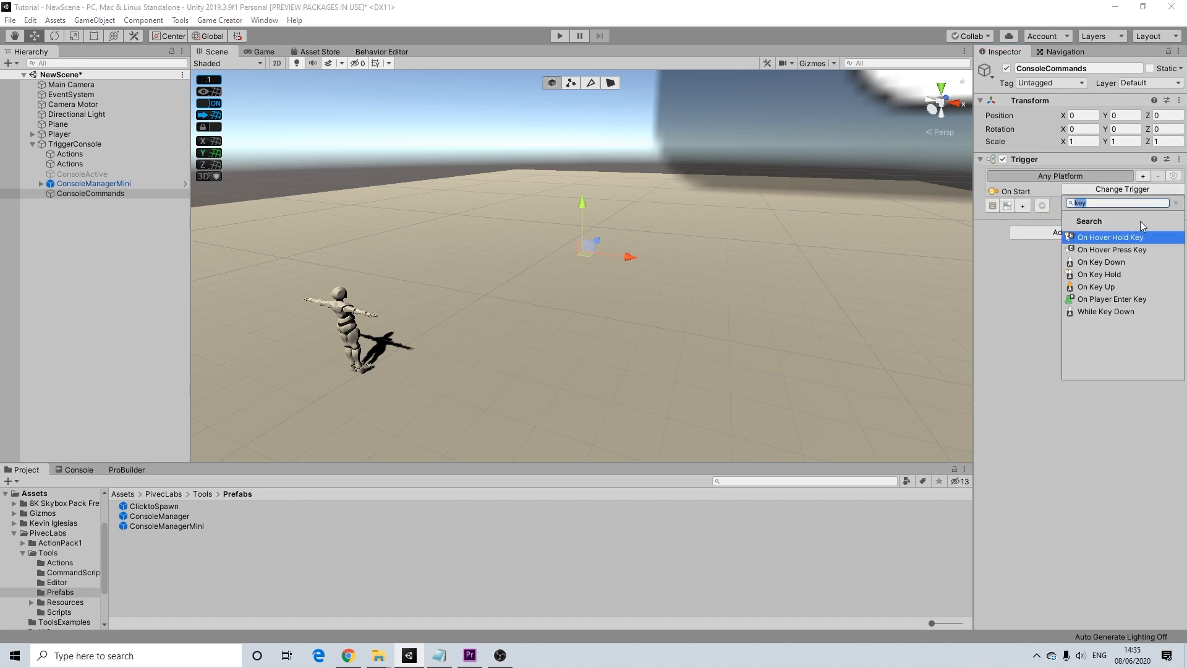
text(eve)
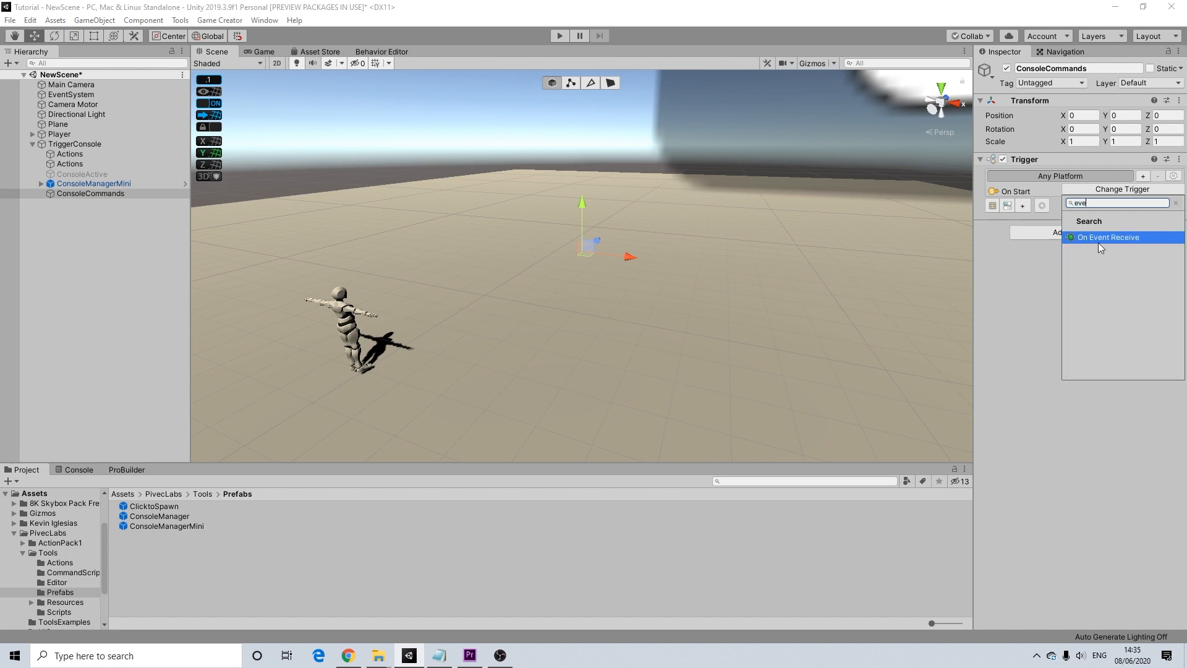
click(1099, 239)
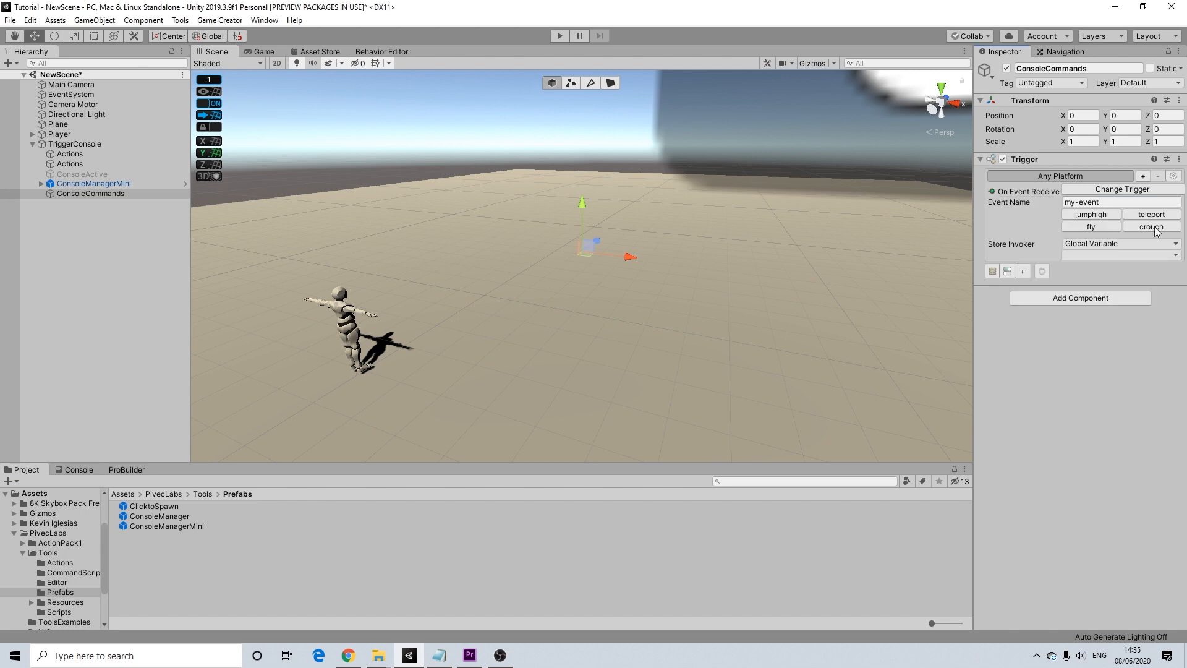
Create an Actions object for the first trigger on ConsoleCommands.
click(1121, 201)
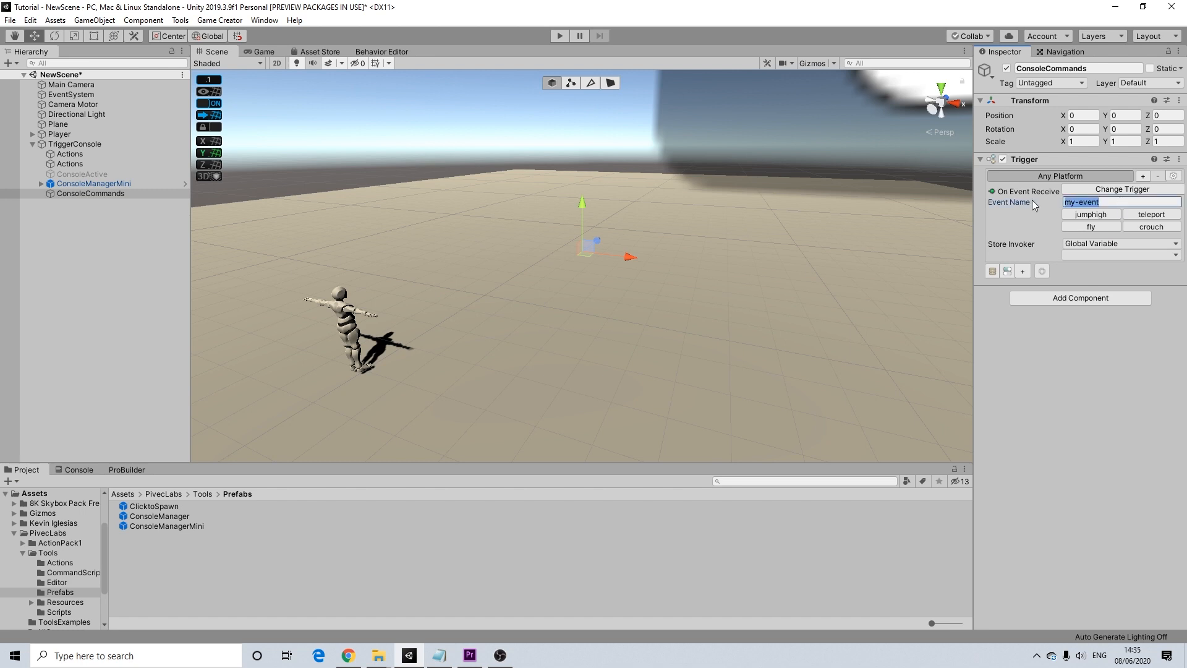
click(1112, 199)
click(992, 272)
Add two more On Event Receive triggers to ConsoleCommands and create an Actions object for each.
click(1051, 311)
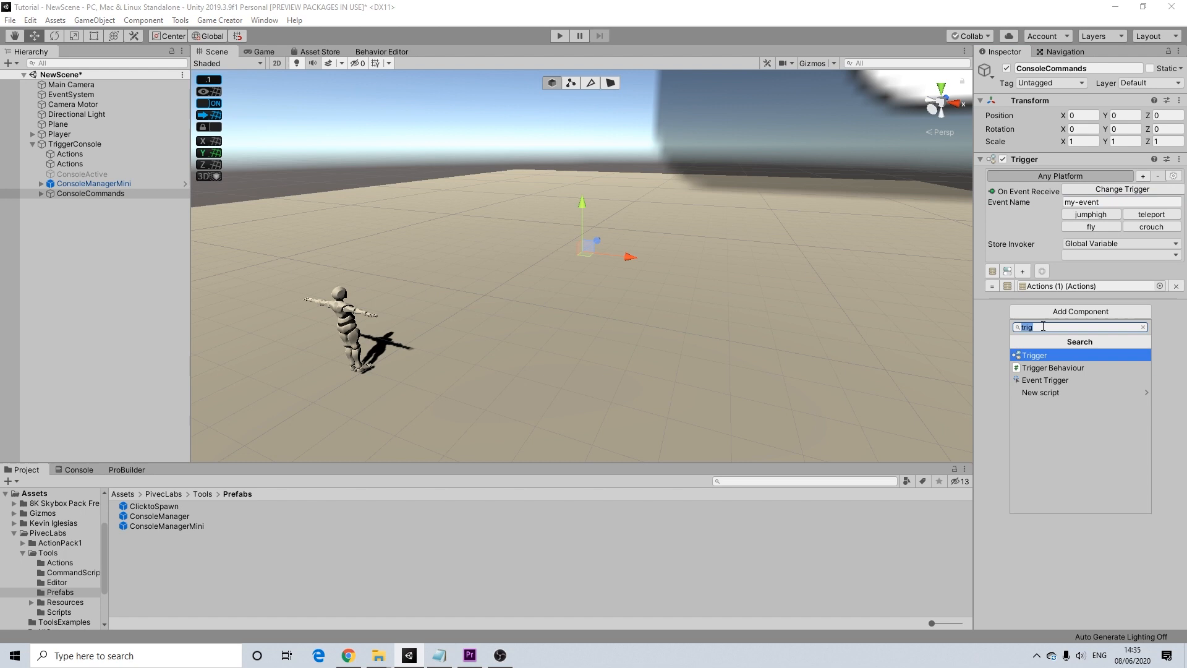
click(1029, 357)
click(1107, 337)
click(1096, 383)
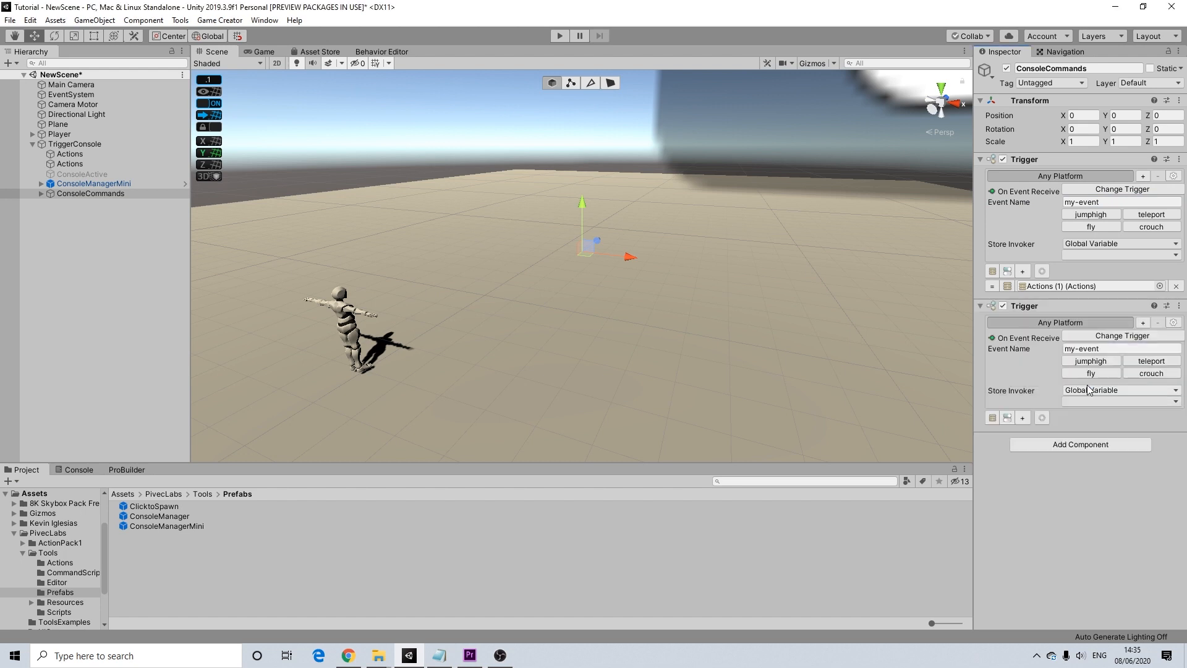
click(1056, 445)
click(1049, 492)
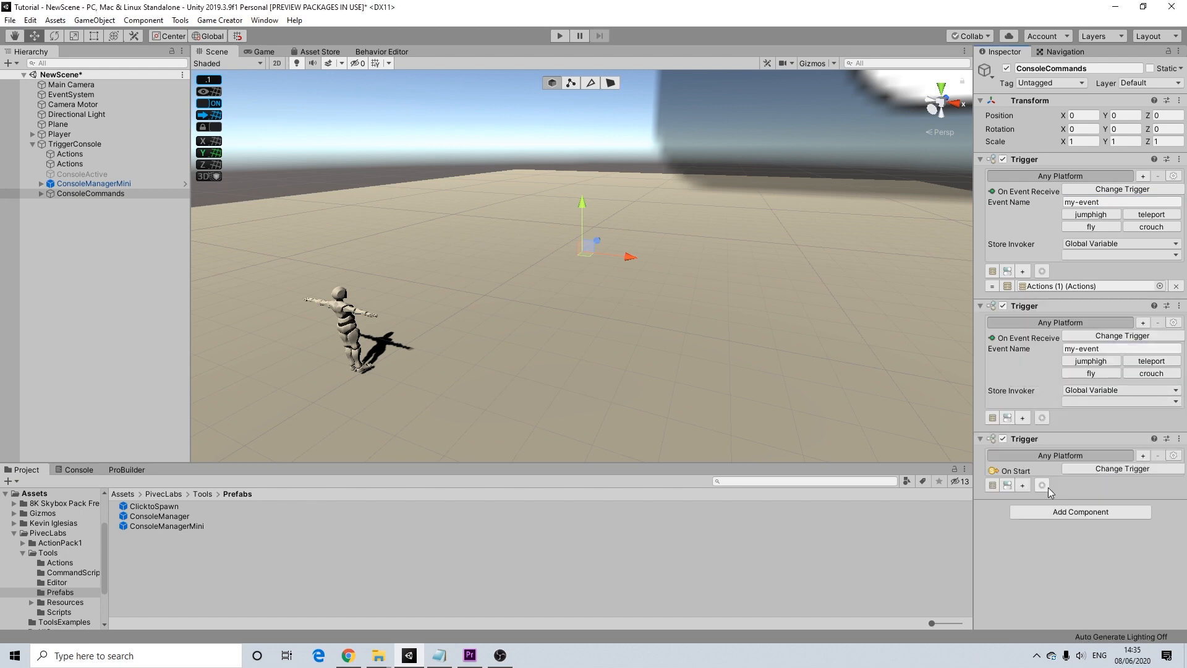
click(1103, 469)
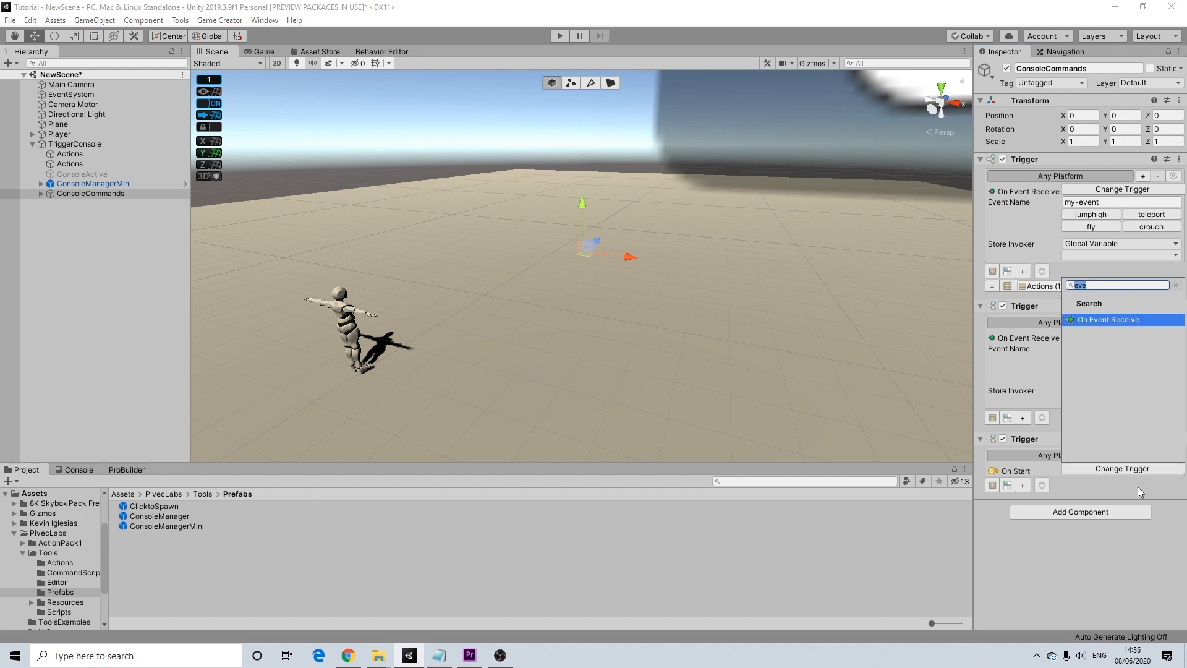
click(1102, 320)
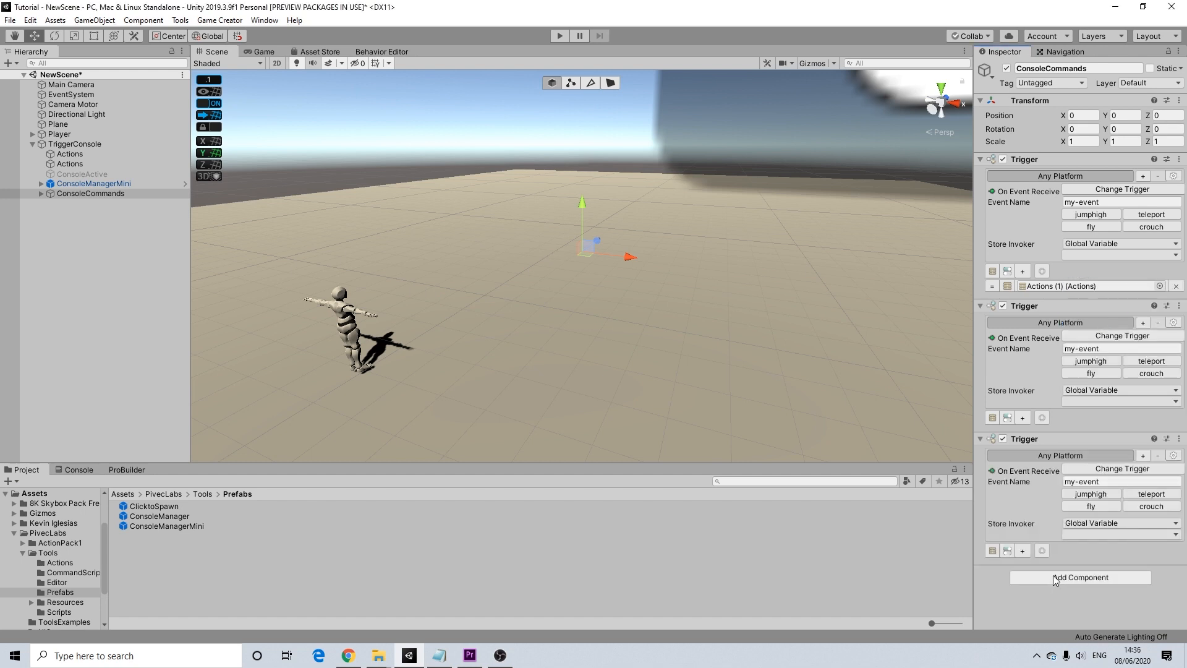
click(990, 418)
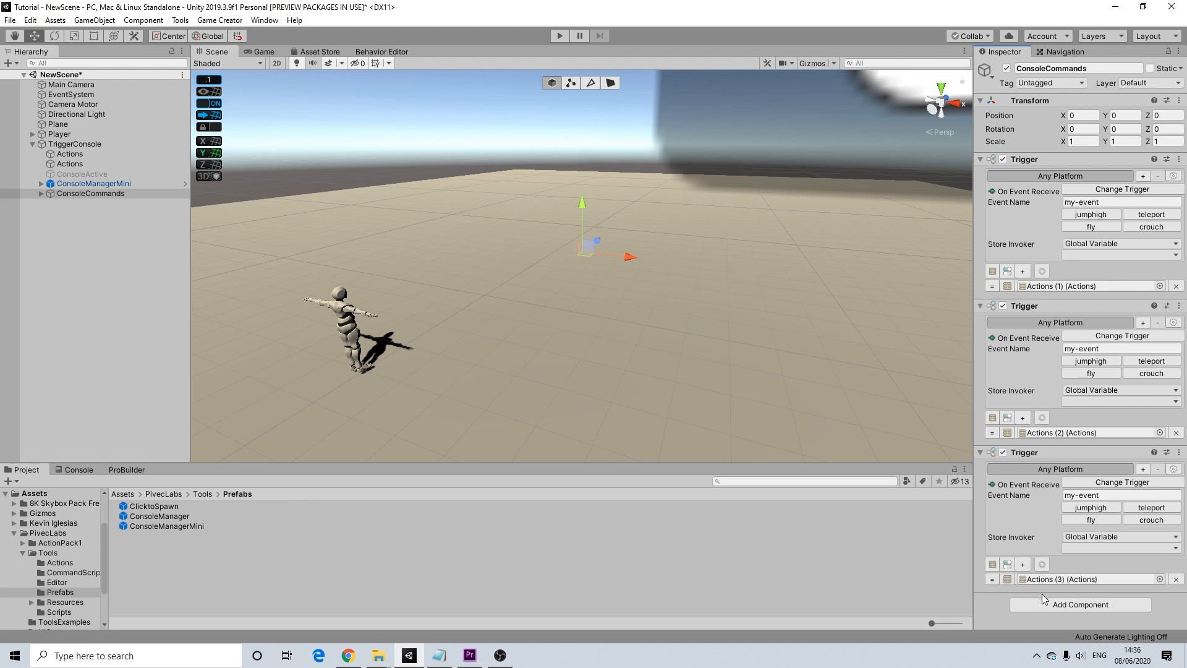
Add a fourth Trigger component to ConsoleCommands and change its type to On Event Receive.
click(1051, 591)
click(1034, 484)
scroll(995, 575, down, 2)
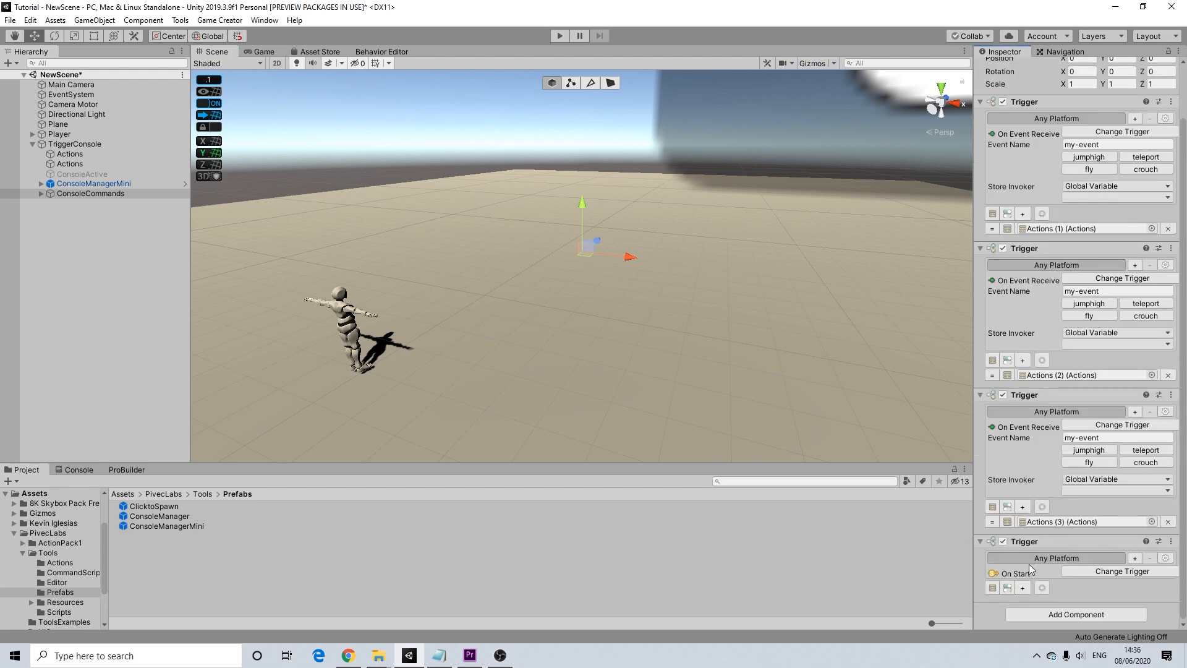
click(1099, 571)
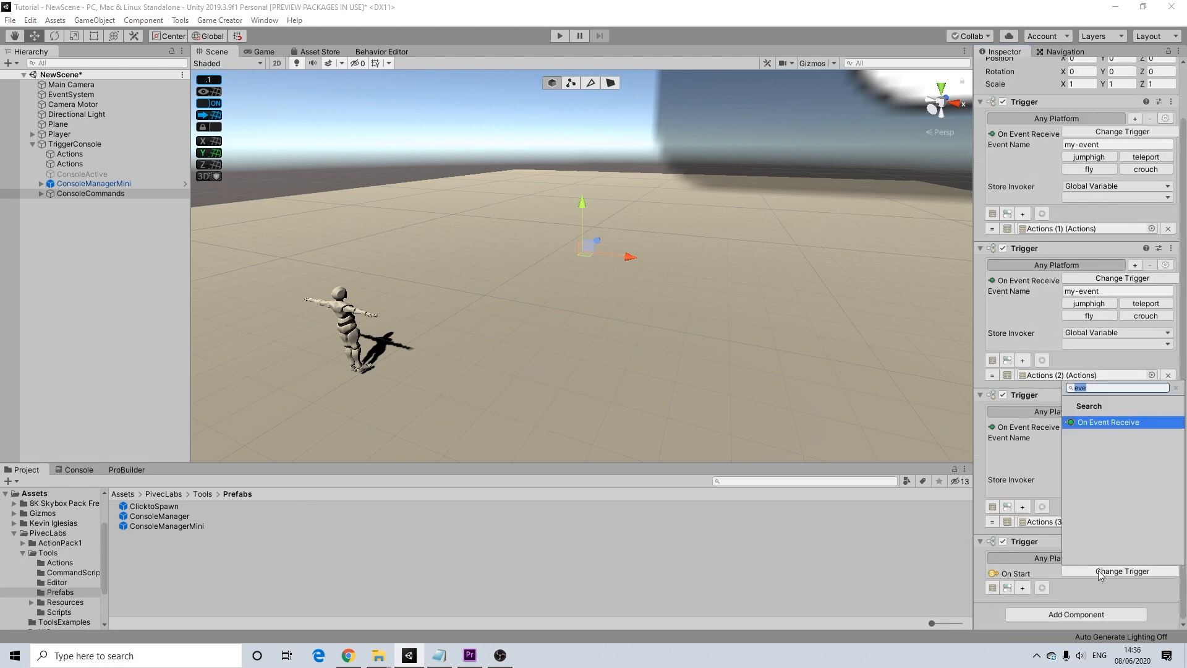
click(1104, 422)
scroll(1103, 533, down, 2)
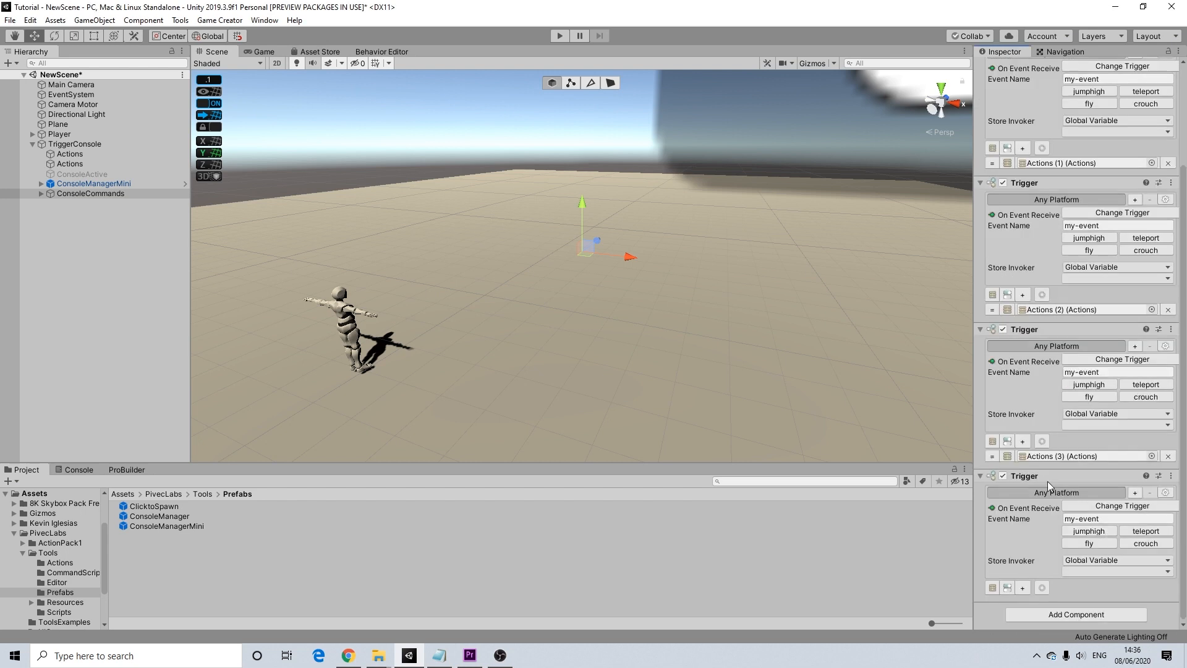
scroll(1055, 492, up, 4)
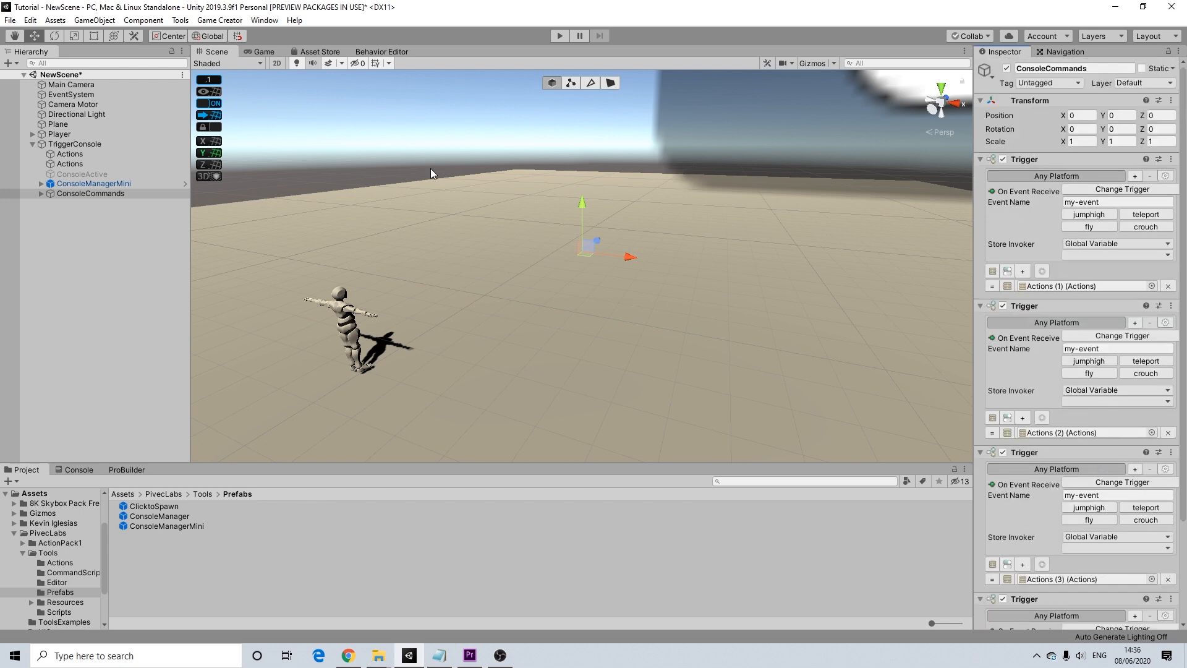
scroll(403, 286, down, 4)
middle_drag(403, 286, 476, 303)
scroll(433, 289, up, 1)
scroll(448, 298, up, 2)
scroll(482, 303, up, 2)
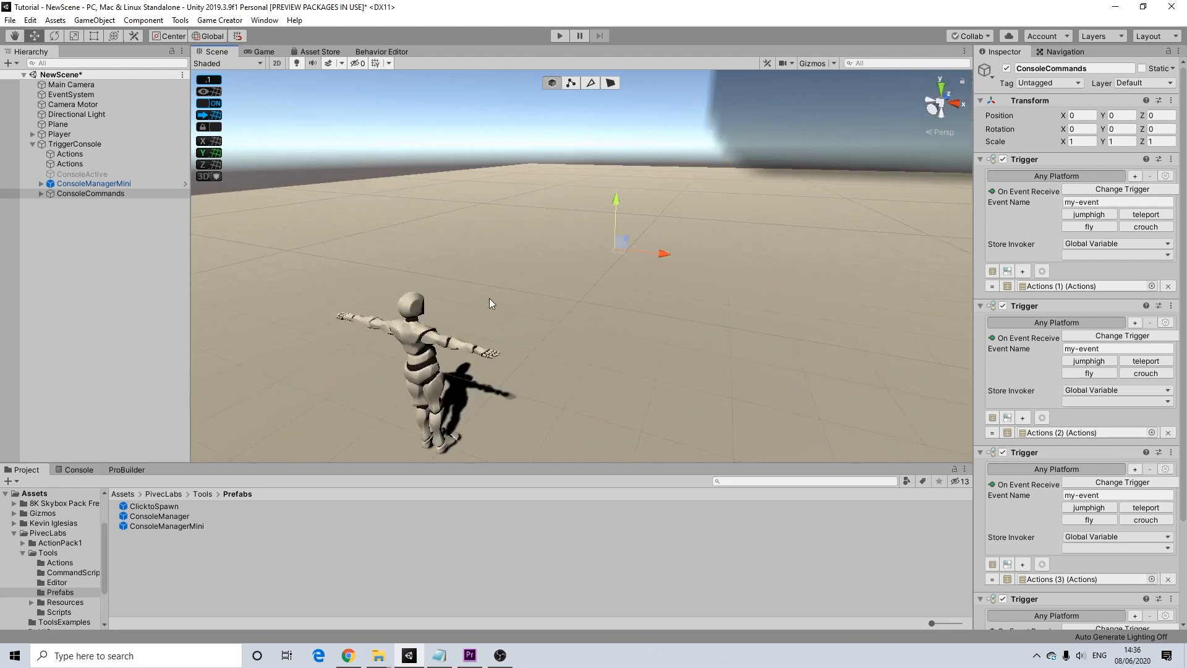
scroll(502, 232, down, 2)
mouse_move(530, 239)
alt+mouse_down()
mouse_move(545, 230)
mouse_move(529, 236)
alt+mouse_up()
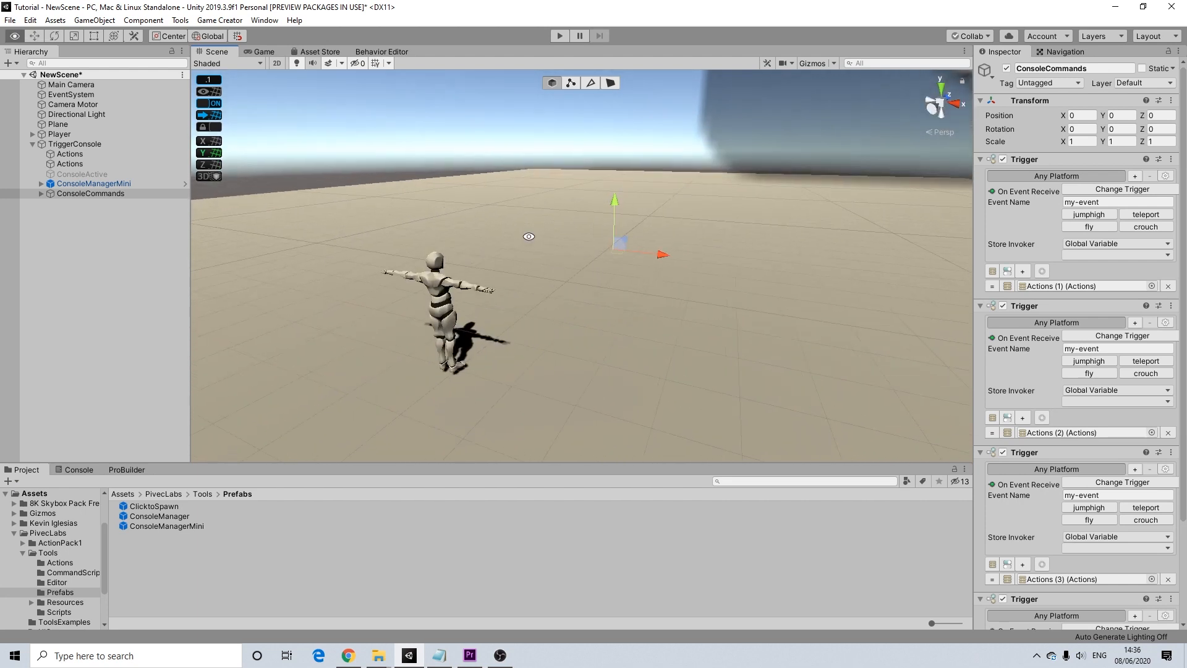
click(479, 146)
middle_drag(500, 247, 539, 268)
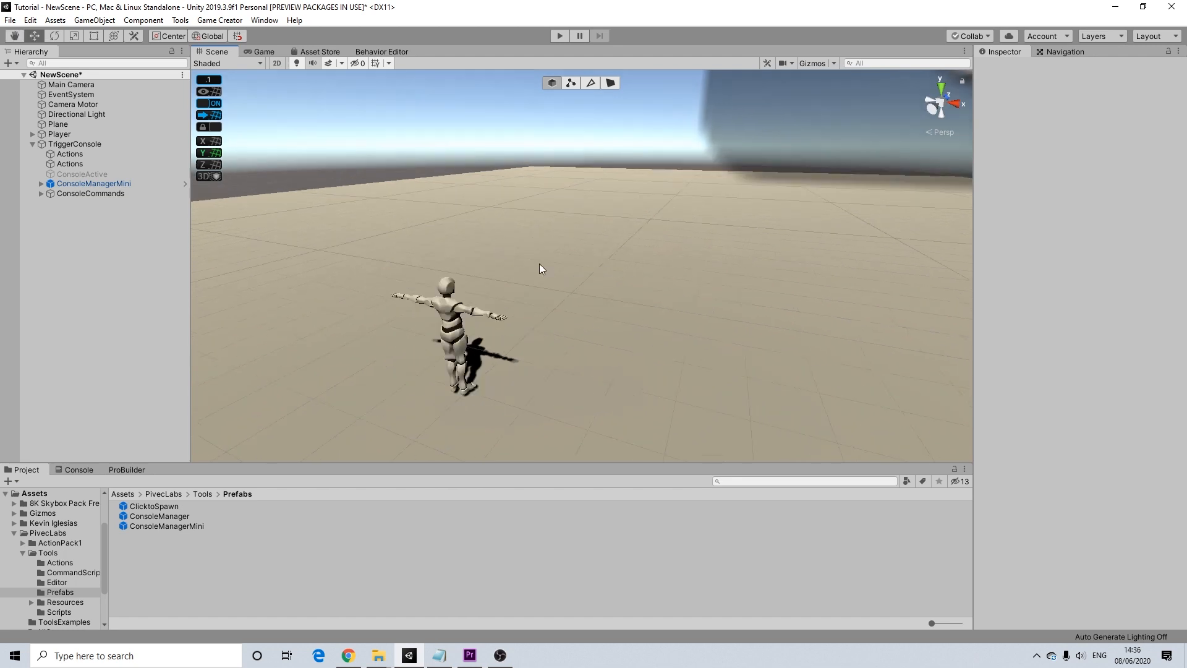
Set the event name of the first trigger on ConsoleCommands to jumphigh.
click(123, 193)
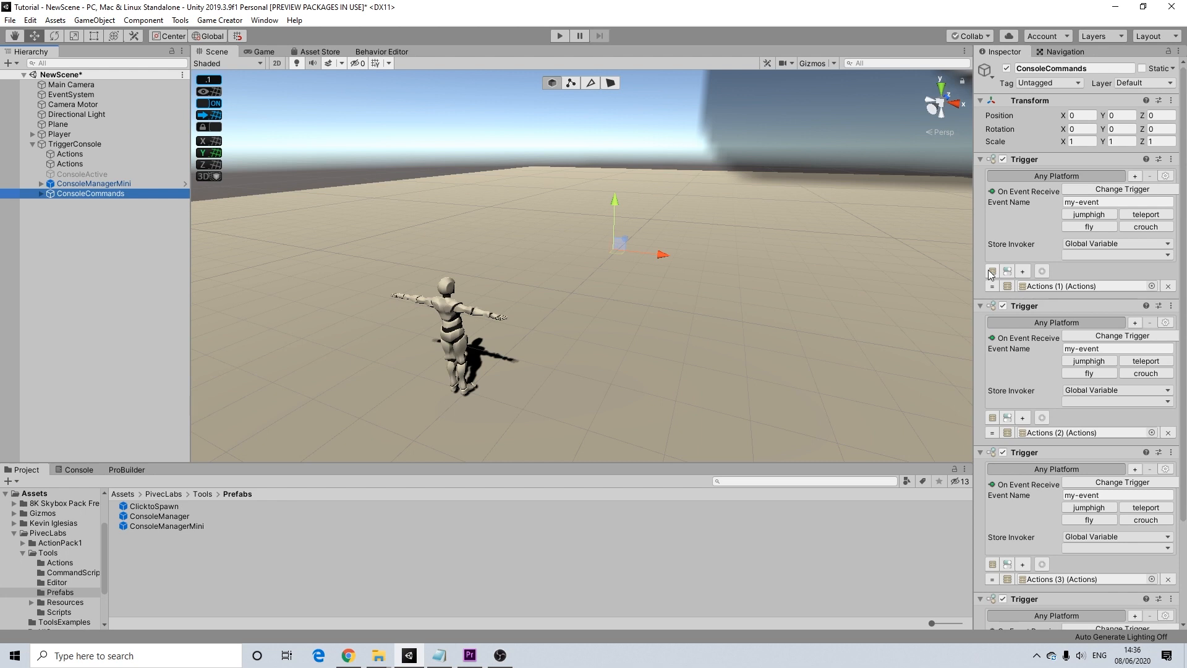
scroll(1089, 287, down, 4)
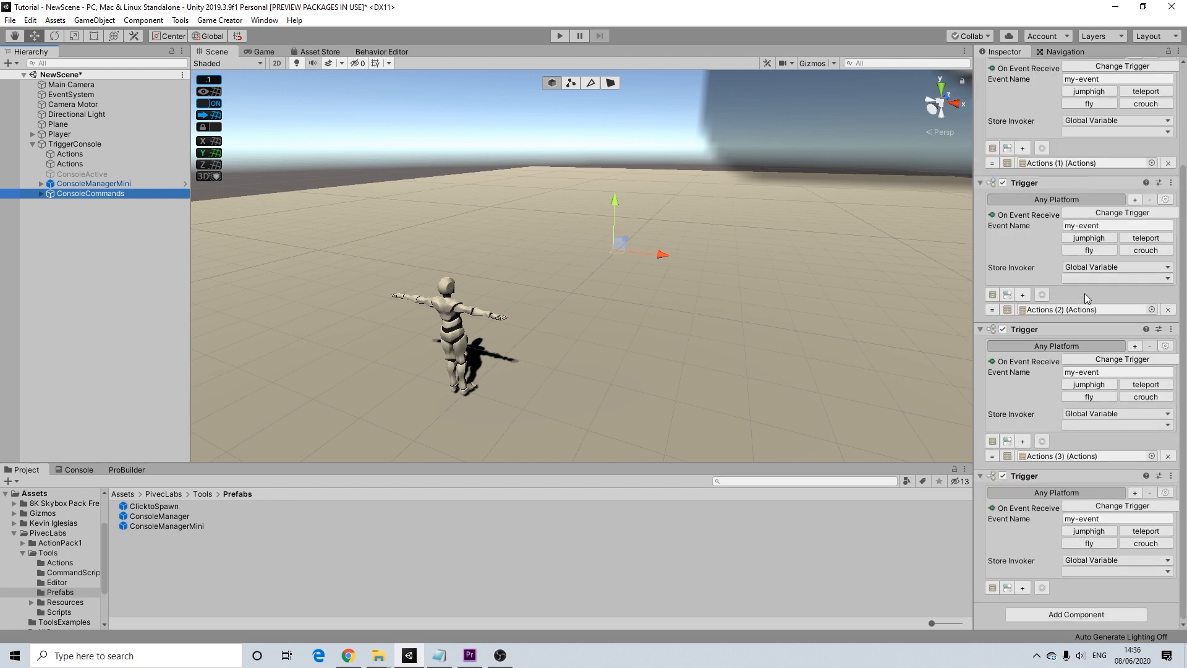
scroll(1086, 294, up, 4)
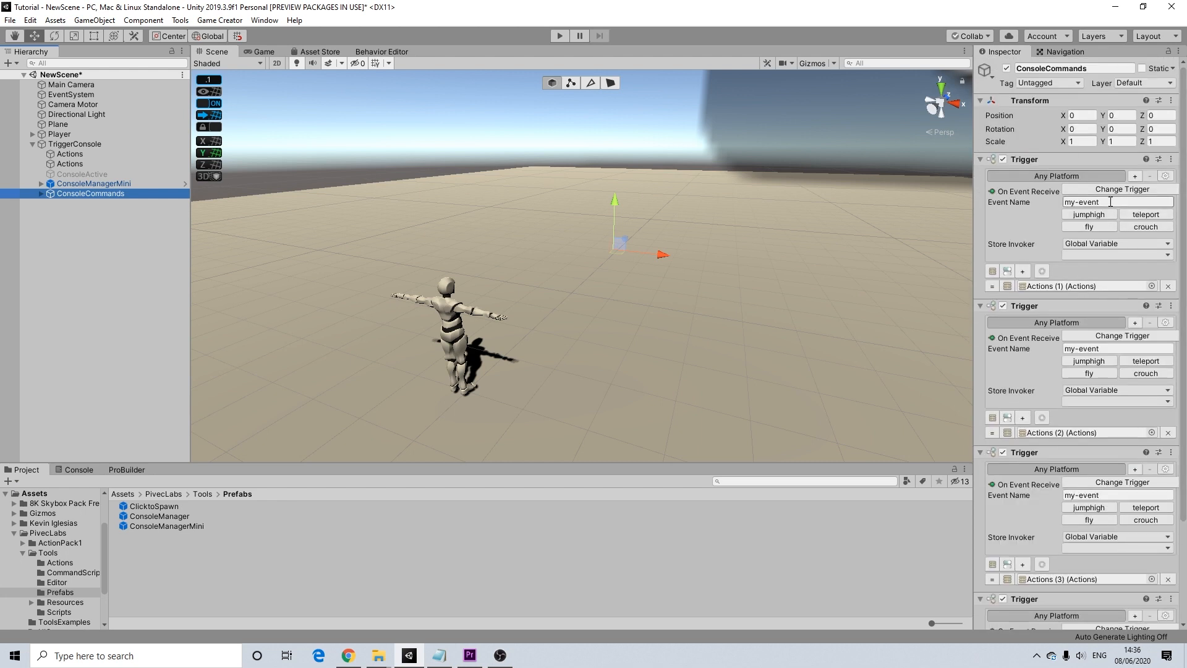
click(1110, 202)
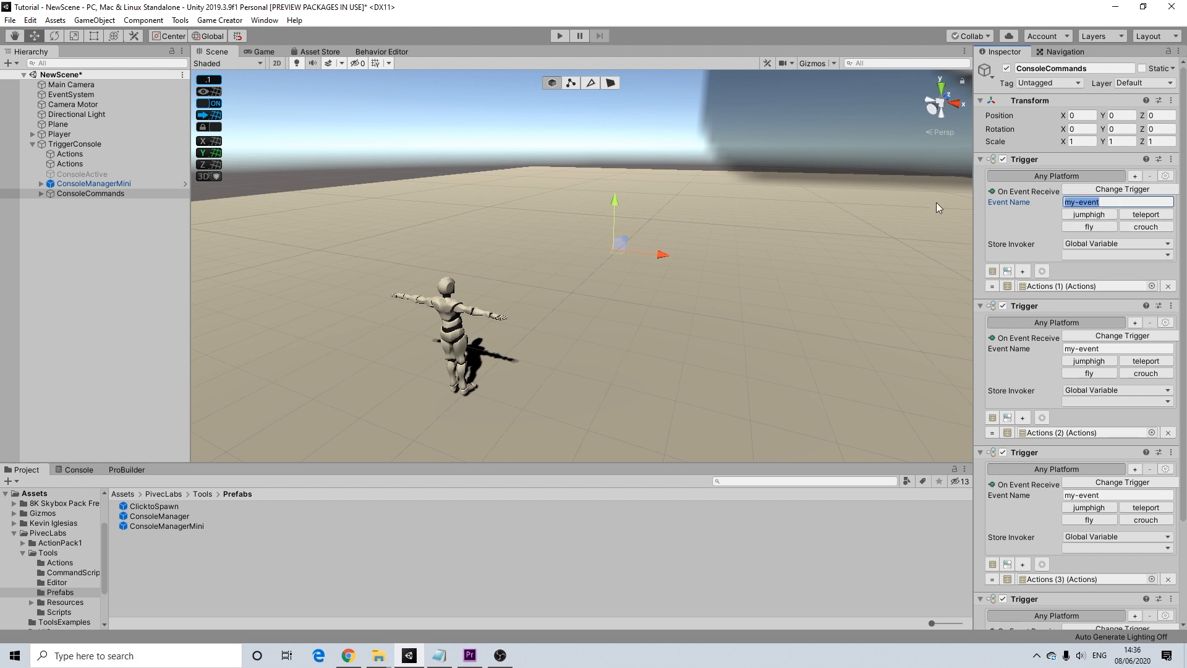
text(jumphigh)
Expand ConsoleCommands in the hierarchy and create an Actions object for its fourth trigger.
click(41, 194)
click(78, 202)
click(86, 194)
scroll(1136, 447, down, 3)
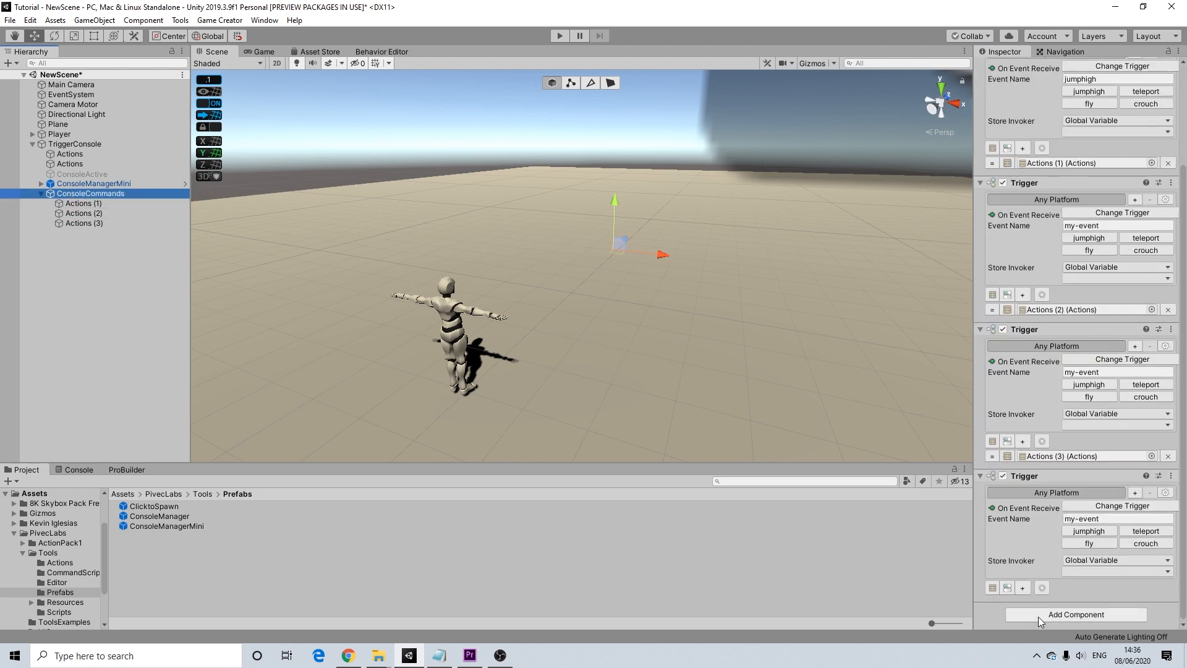
click(992, 588)
Add a character Jump action to Actions (1) under ConsoleCommands.
click(80, 203)
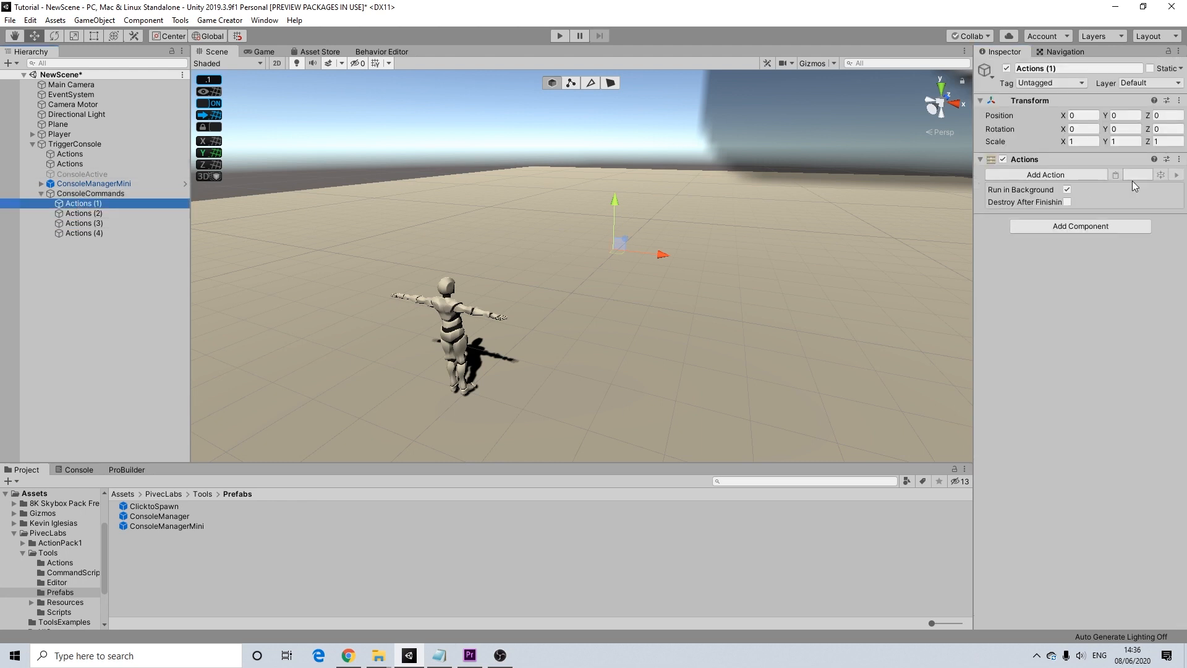
click(1037, 175)
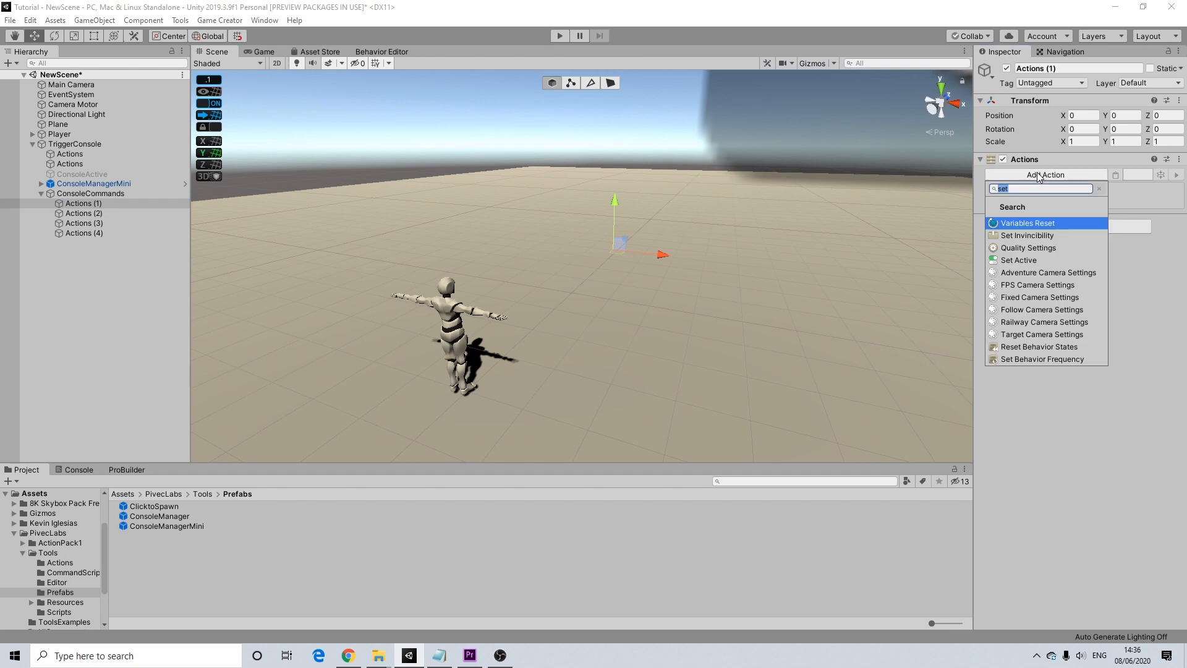
click(1100, 188)
scroll(1028, 275, up, 2)
click(1018, 250)
scroll(1045, 347, down, 2)
click(1036, 359)
Target the Player with the jump action, enable Override Jump Force and set the jump force to 100.
click(1088, 188)
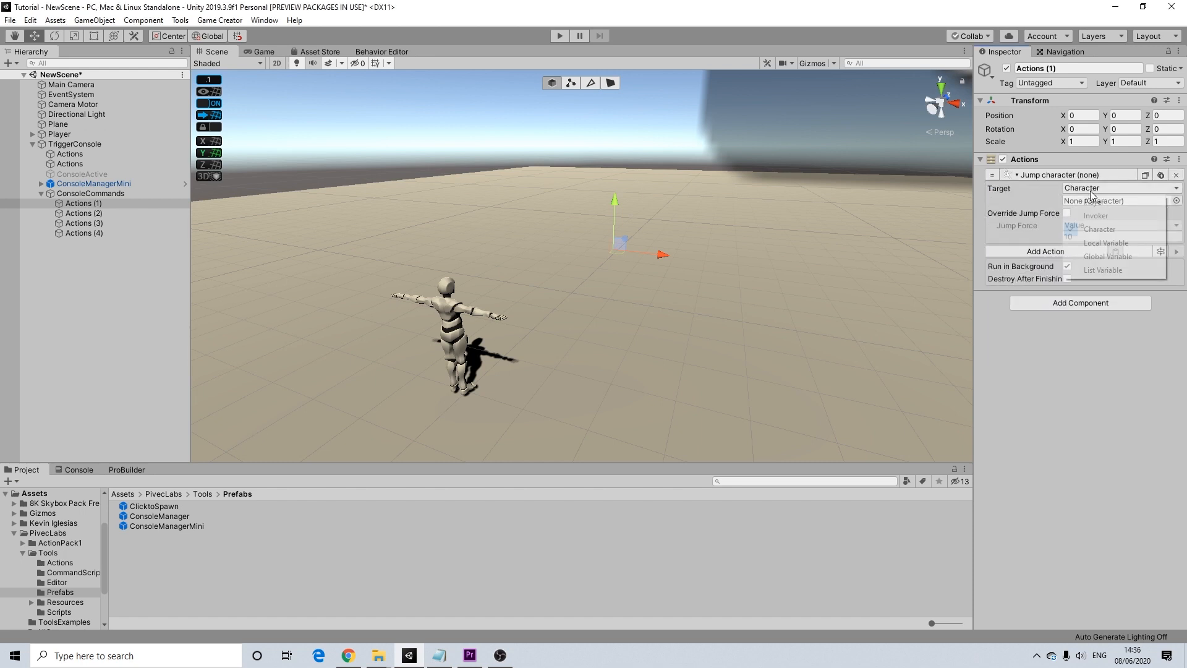
click(1074, 204)
click(1066, 201)
drag(1078, 225, 980, 223)
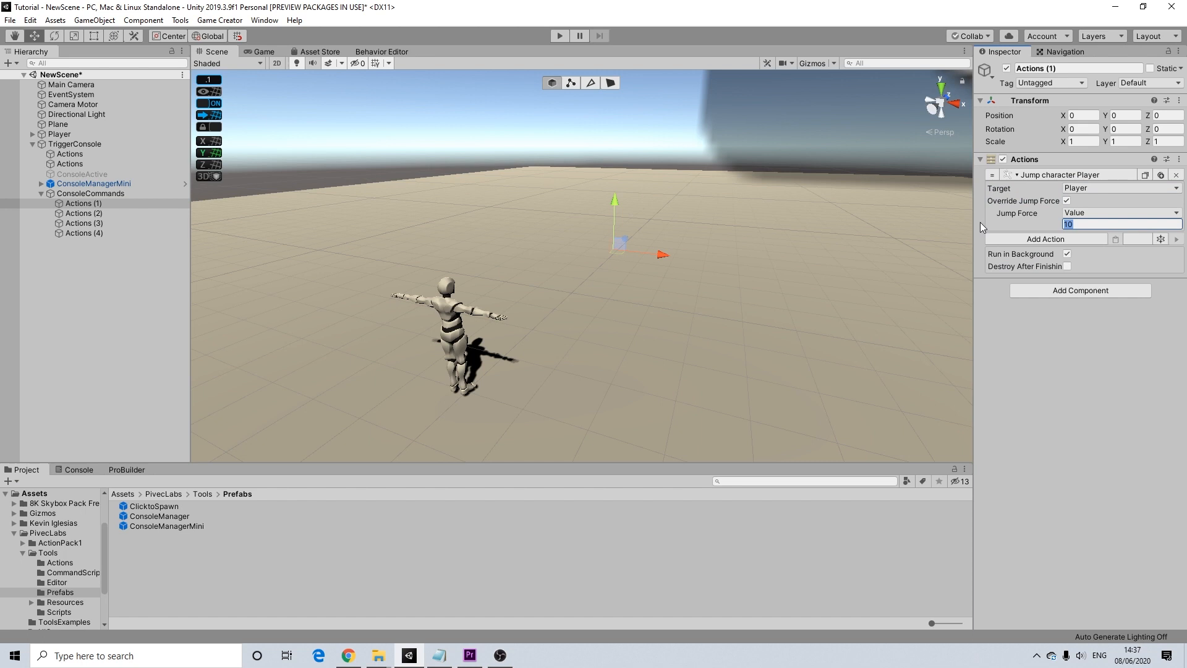
text(100)
click(568, 142)
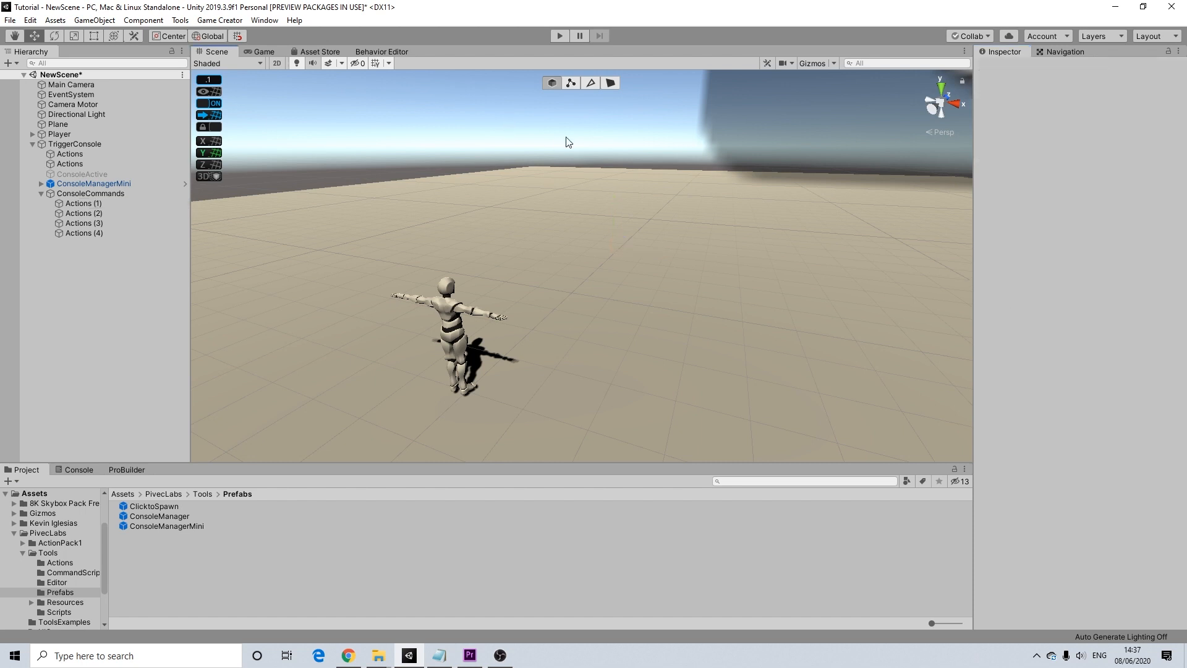
Run the scene briefly in play mode, stop it and check the triggers on ConsoleCommands.
click(560, 32)
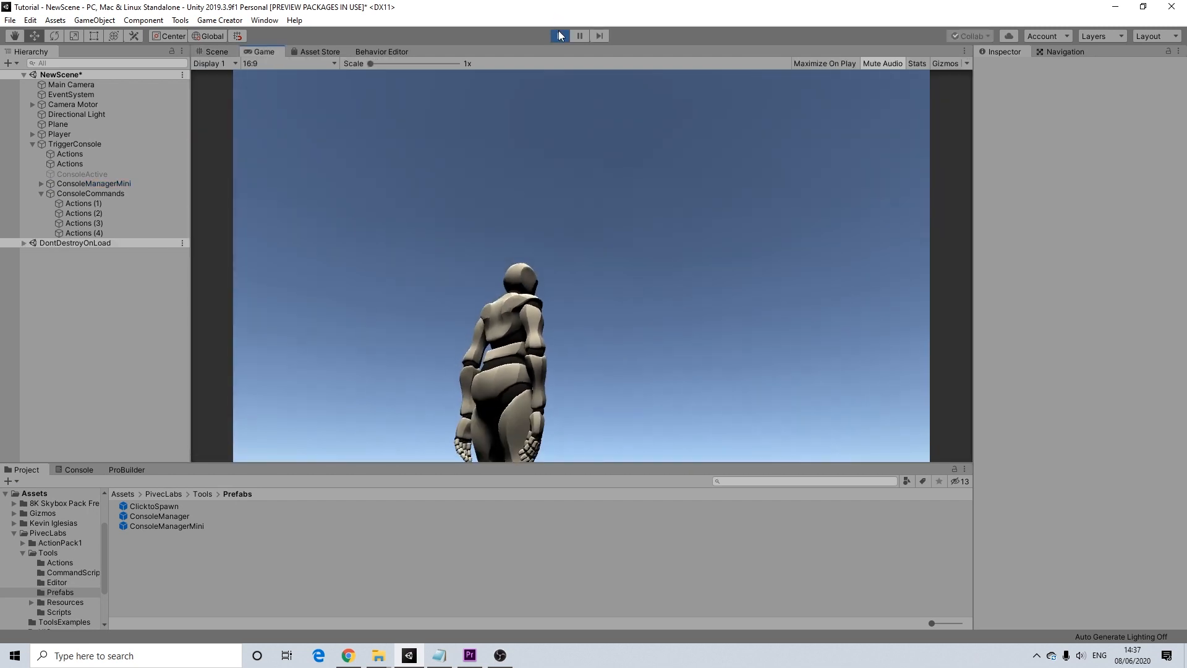
click(559, 36)
click(92, 193)
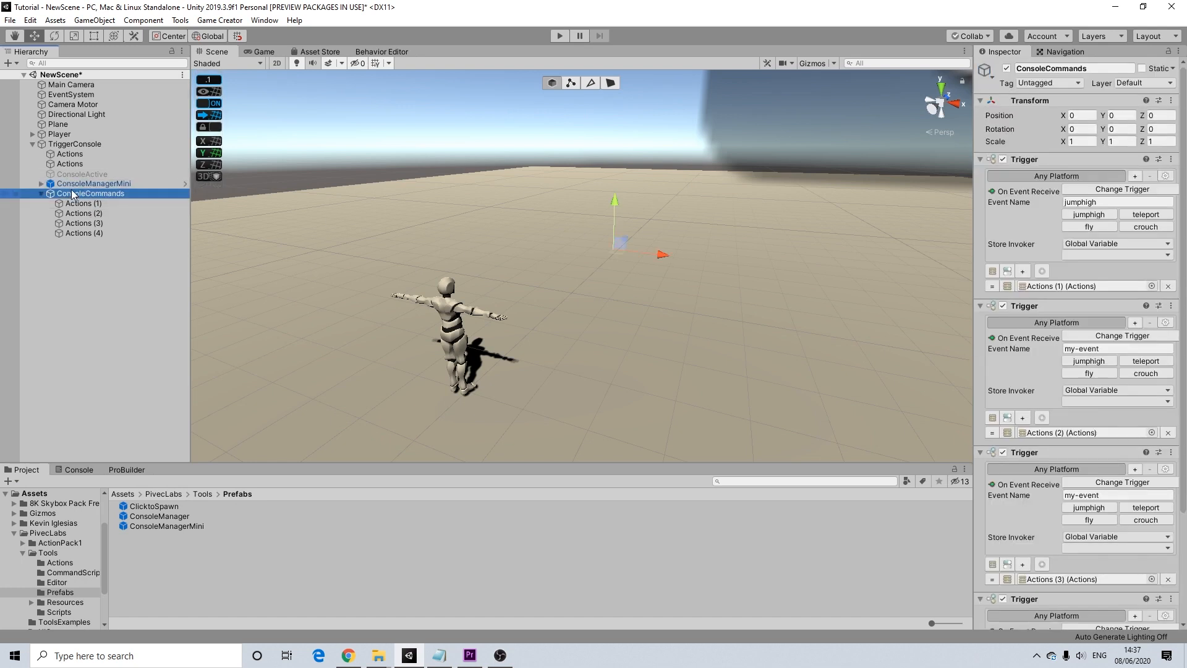
Remove the Toggle In-Game Console actions from both Then and Else in TriggerConsole's Conditions.
click(68, 143)
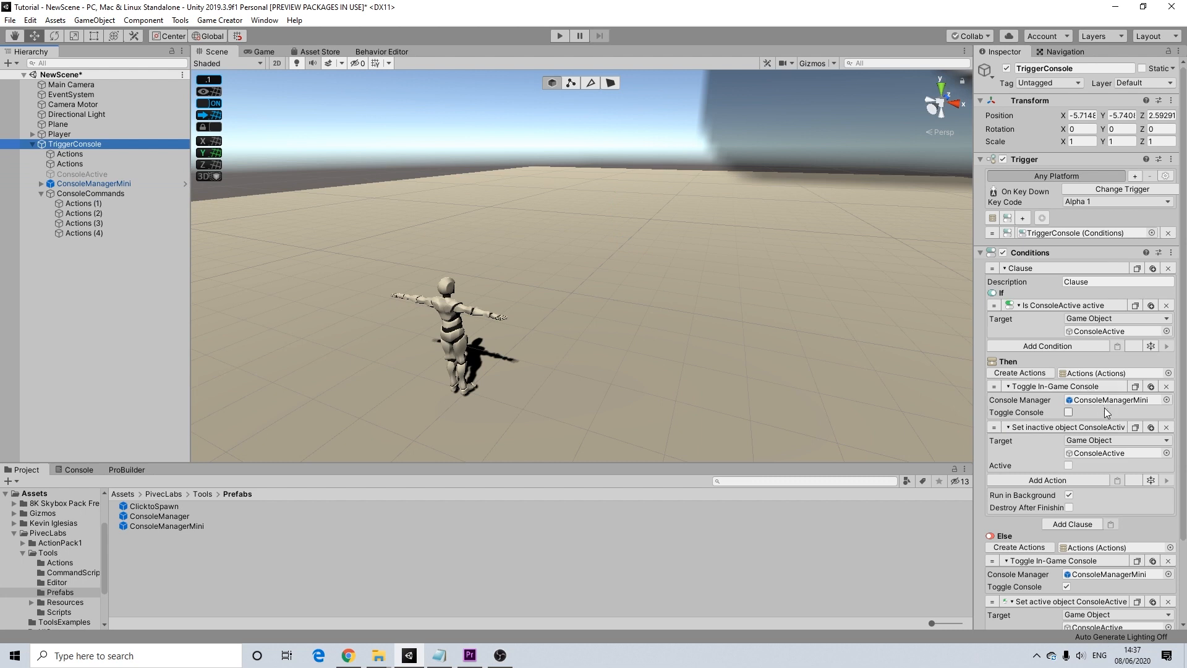
scroll(1107, 408, down, 3)
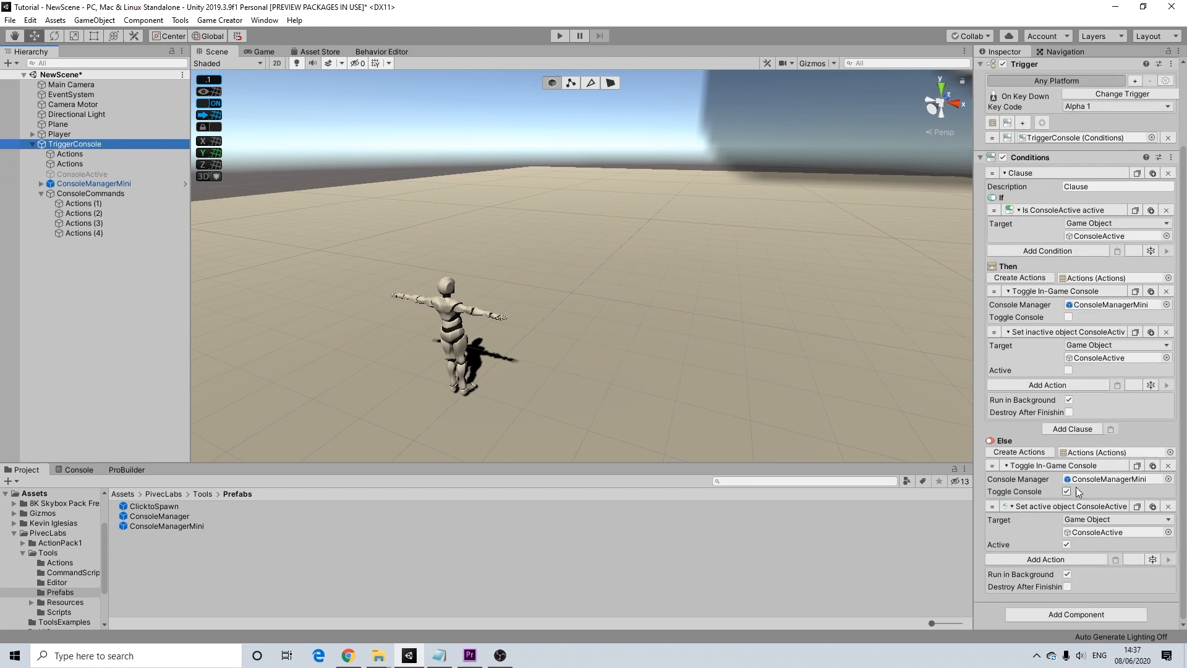
click(1168, 465)
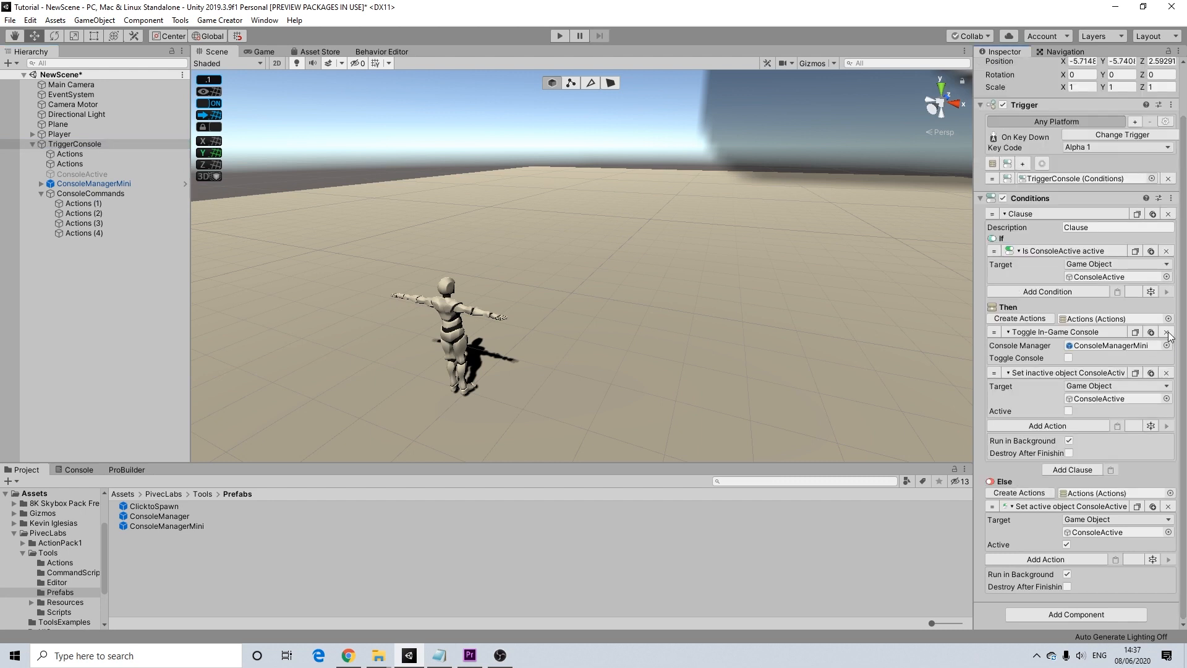
click(1166, 332)
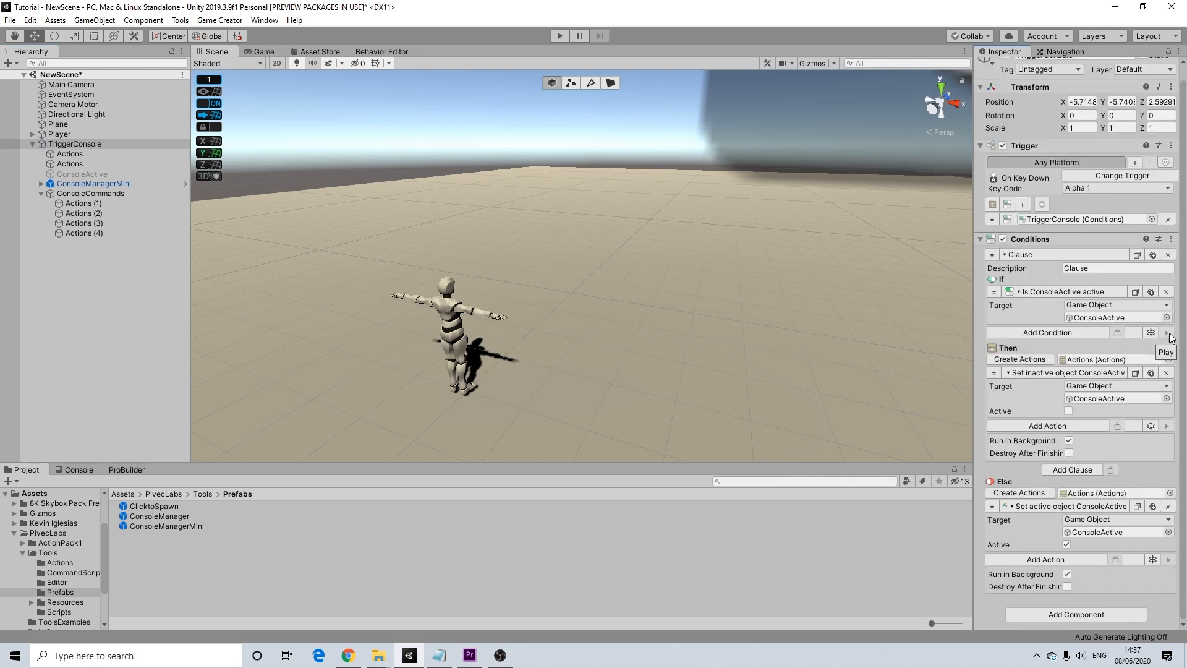
Add a Toggle Console Mini action as the first action under Then in TriggerConsole's Conditions and assign ConsoleManagerMini to it.
click(1033, 424)
scroll(1028, 563, down, 2)
click(1017, 585)
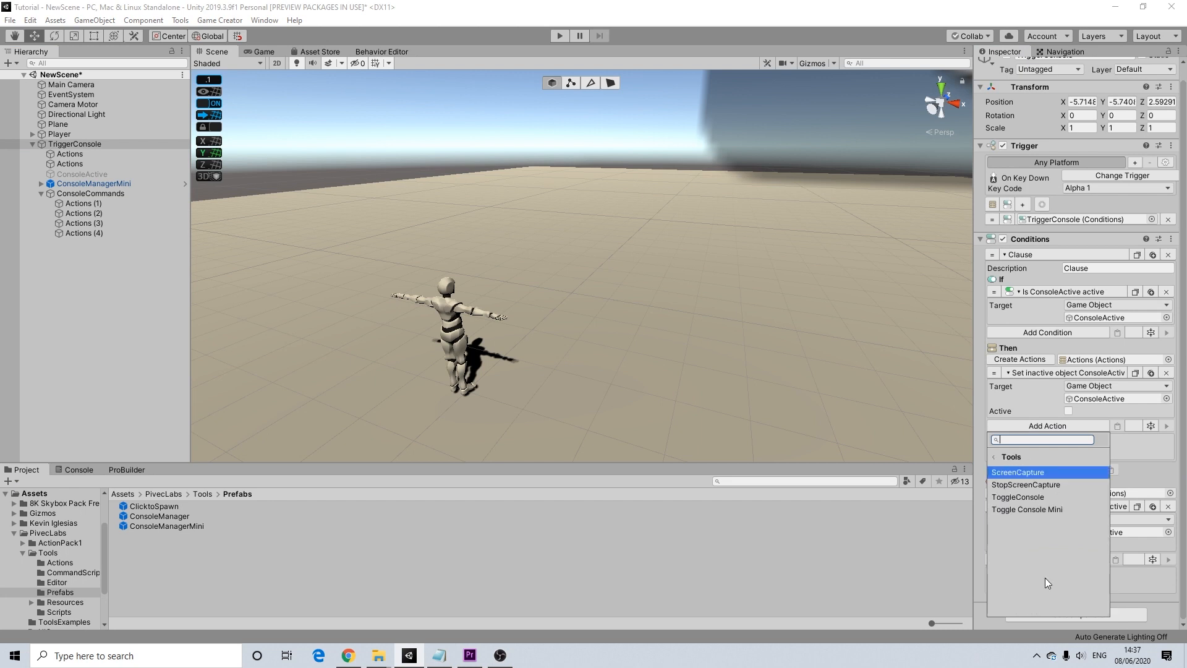
click(1041, 510)
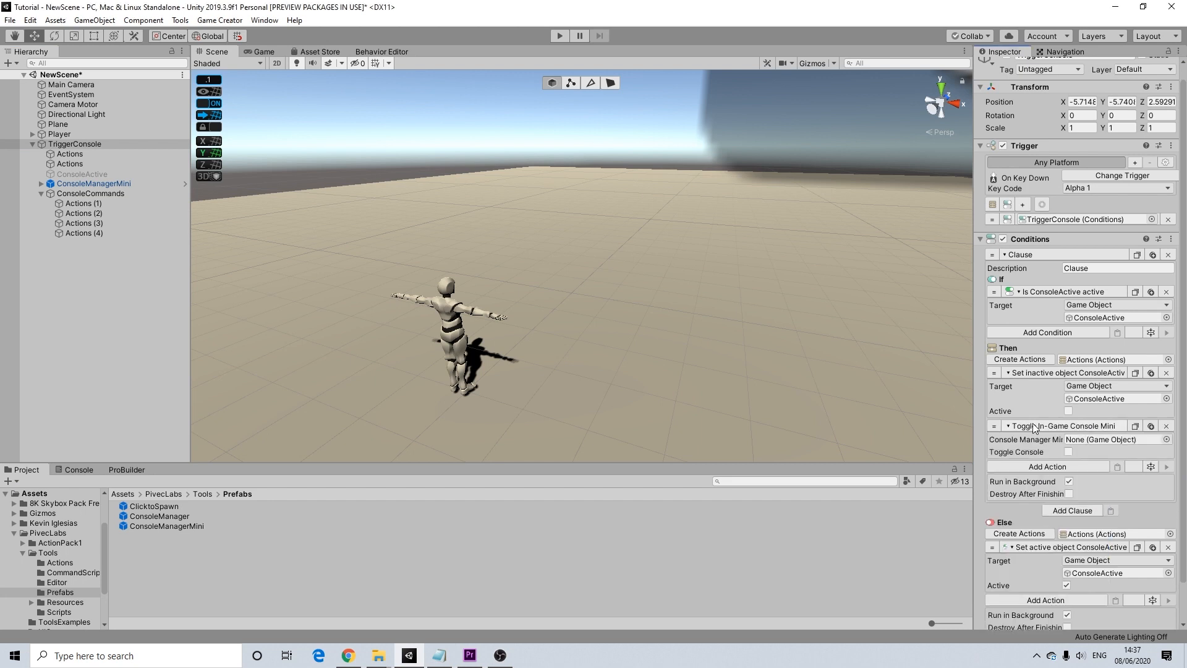
drag(993, 425, 992, 369)
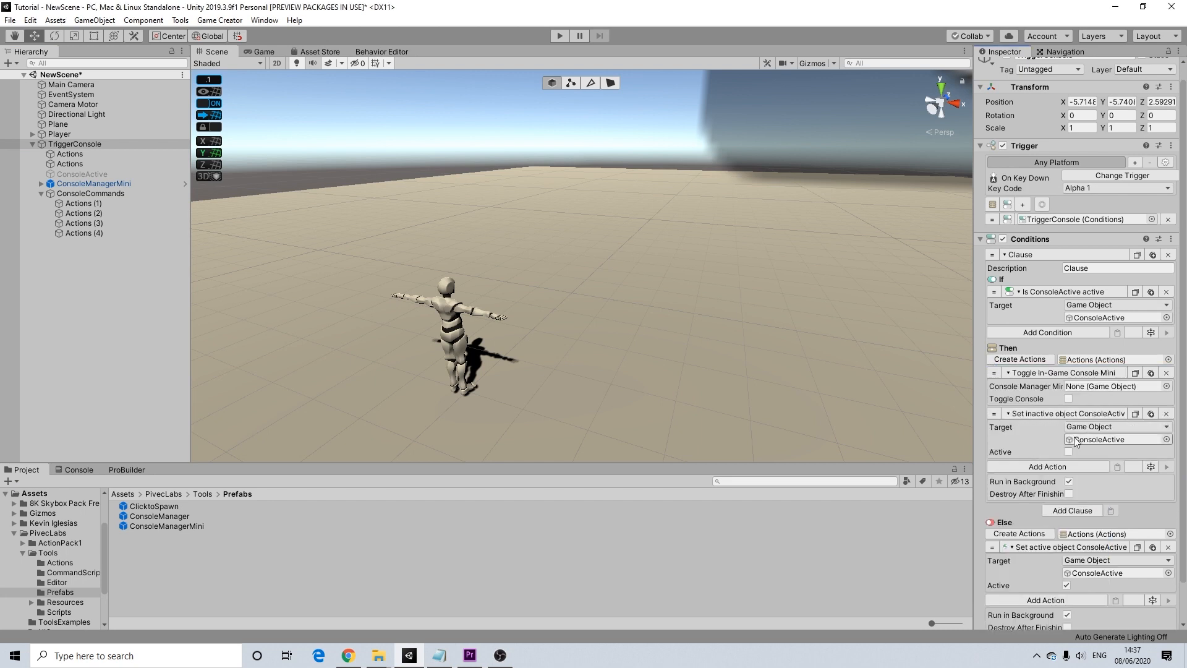
click(87, 184)
drag(88, 185, 1088, 386)
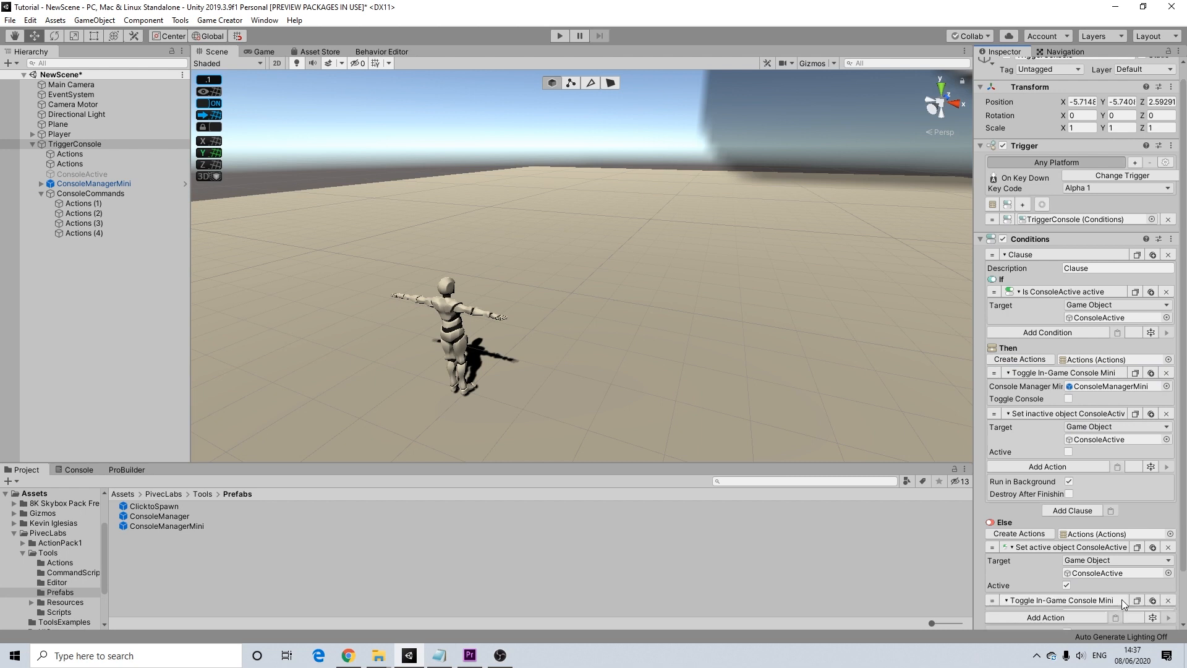
Enable Toggle Console on the Toggle In-Game Console Mini action under Else and move it above the set-active action.
click(1117, 600)
scroll(1014, 588, down, 3)
click(1066, 543)
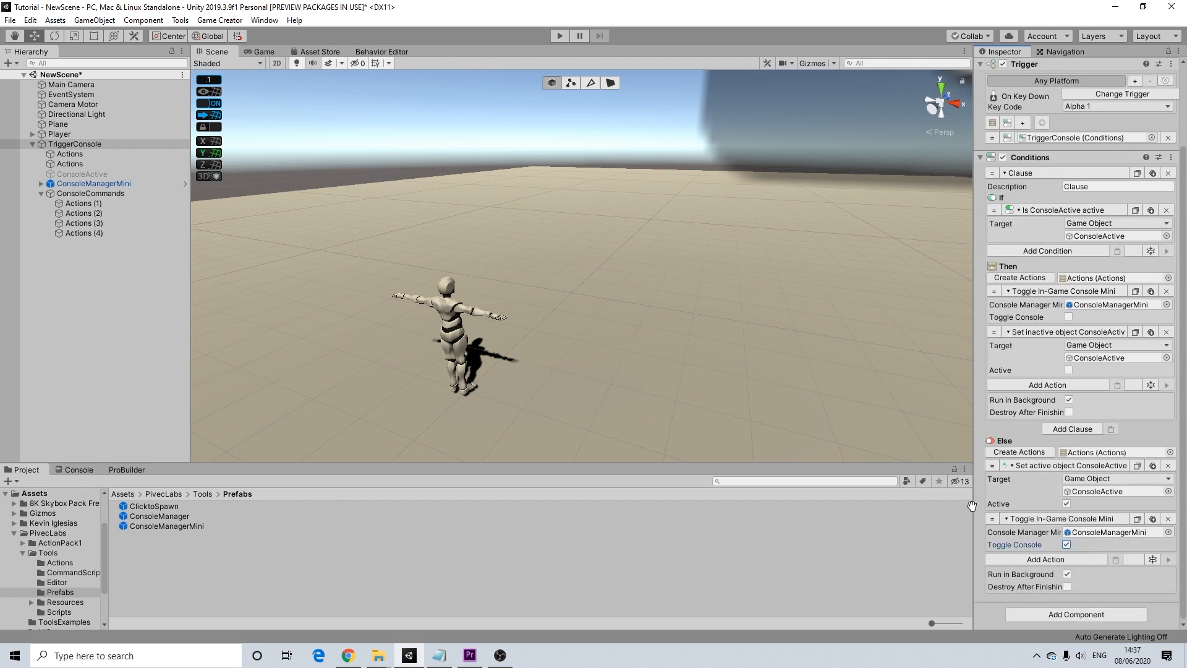
drag(994, 518, 998, 462)
Test the mini console in play mode by running ? and /jumphigh and moving the player, and stop playing.
click(560, 36)
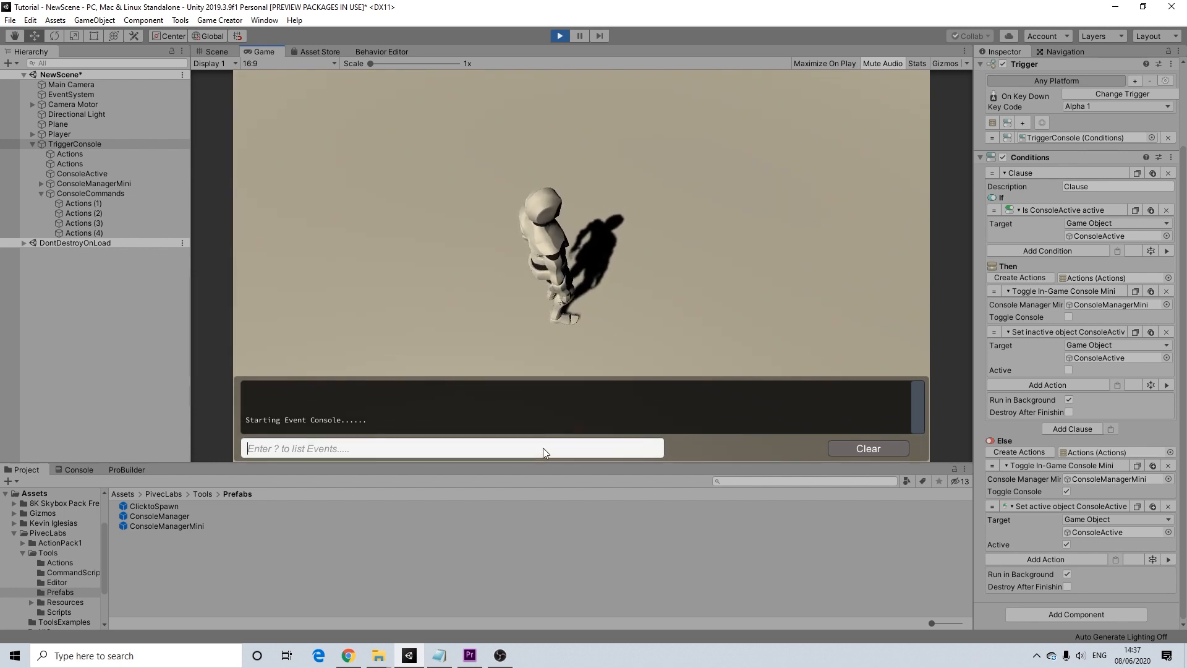
text(?)
key(Return)
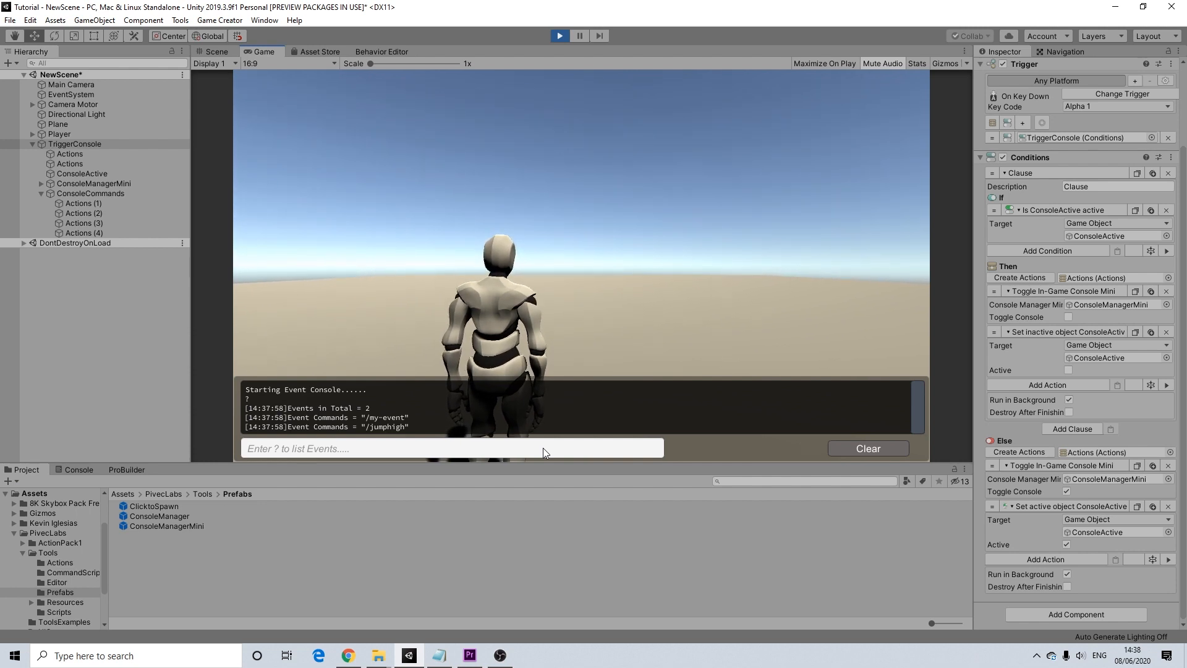
text(/jumphigh)
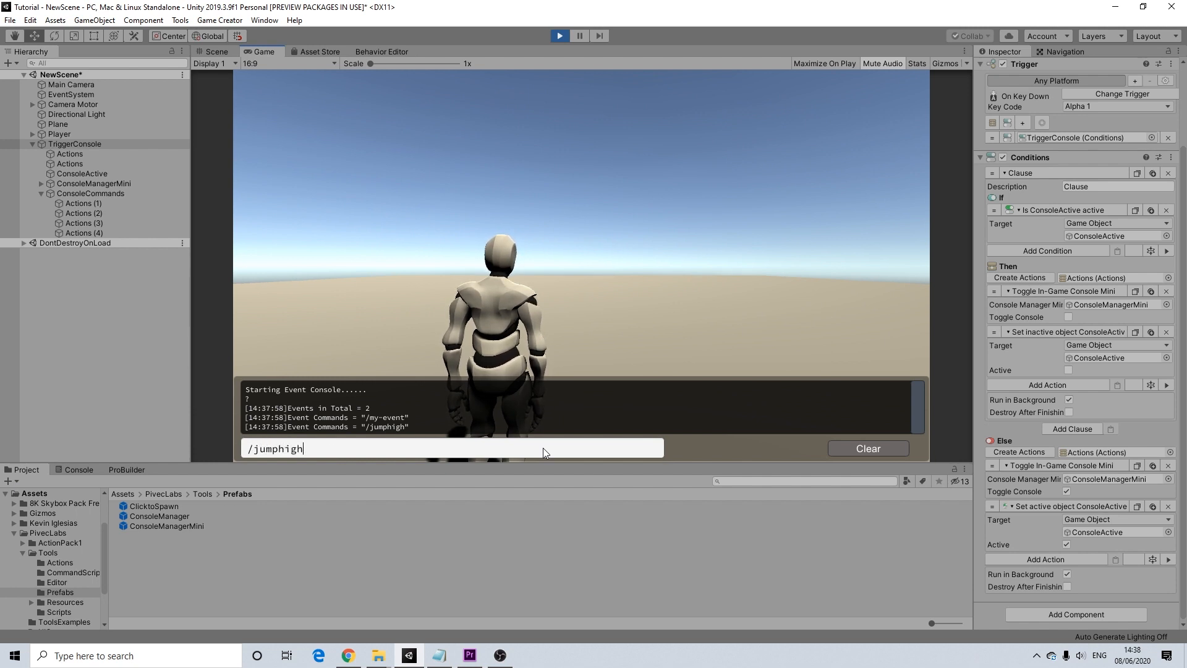
key(Return)
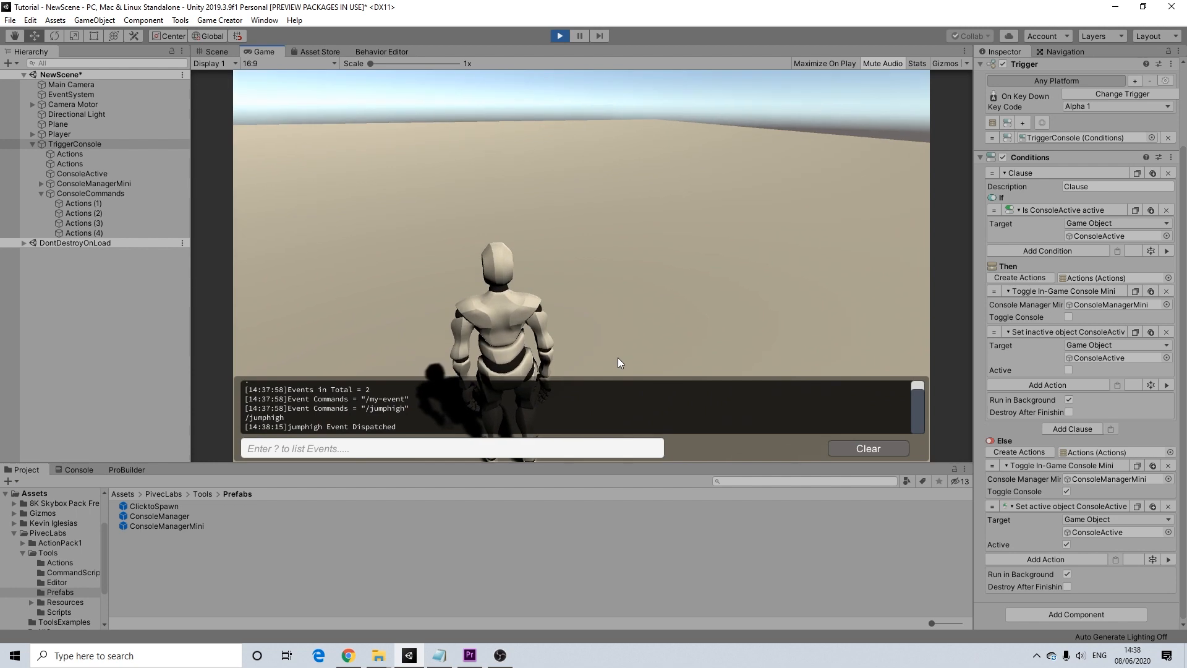
key(w)
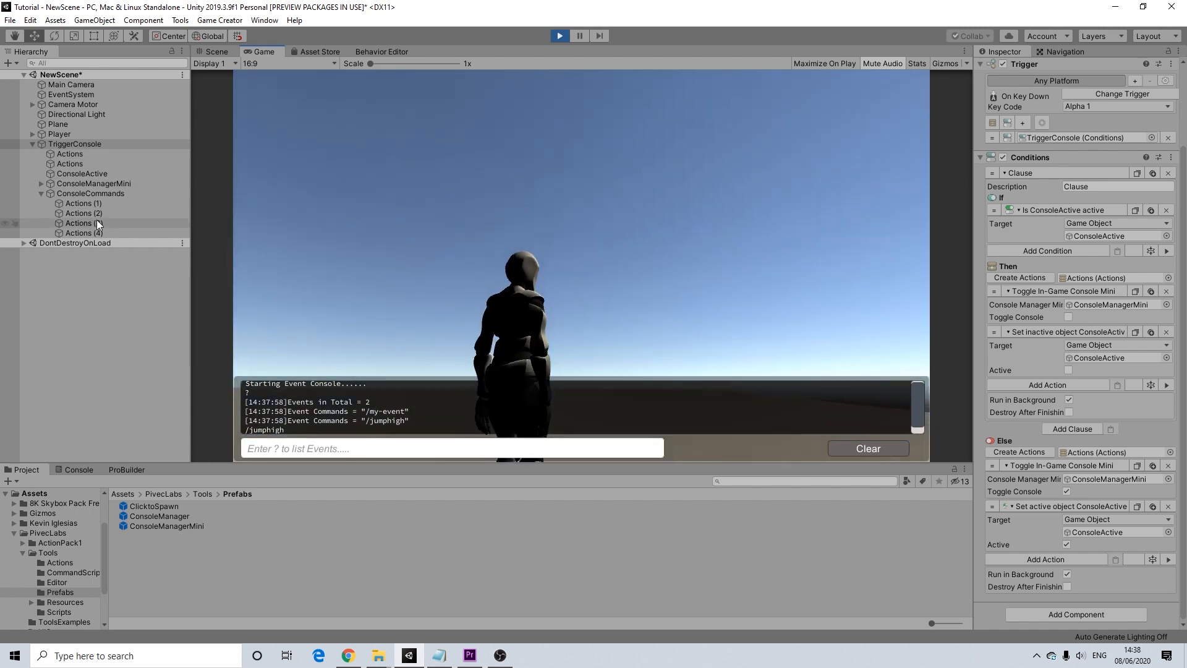
click(559, 36)
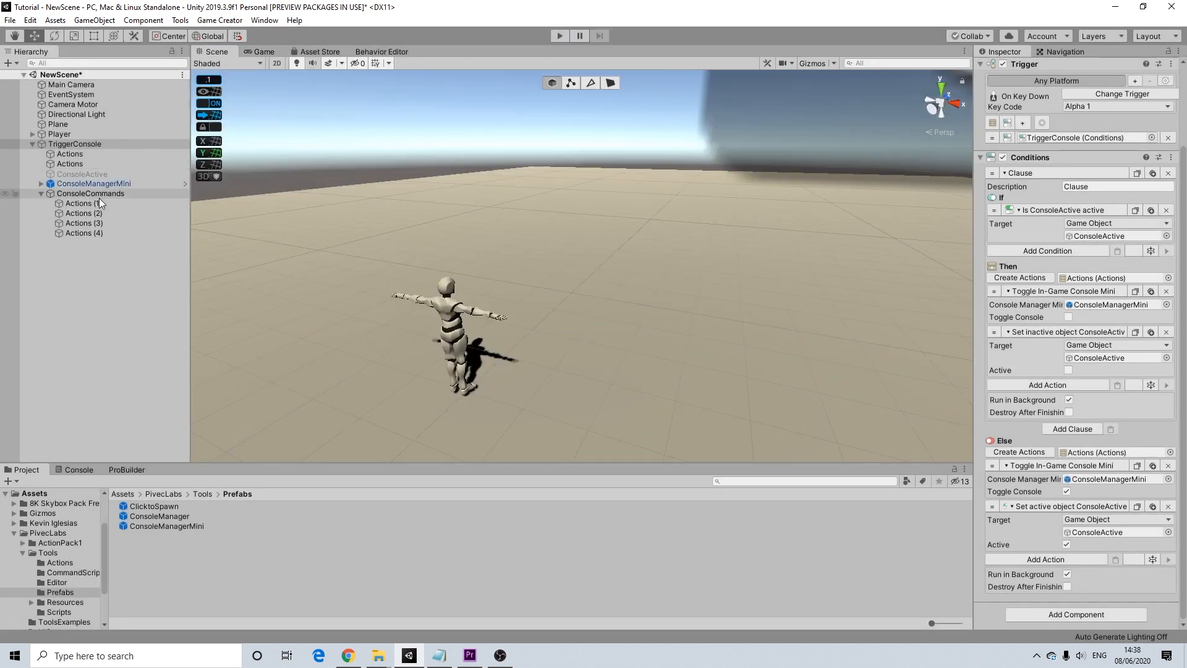
Set the jump force of the Player jump action in Actions (1) to 20.
click(90, 203)
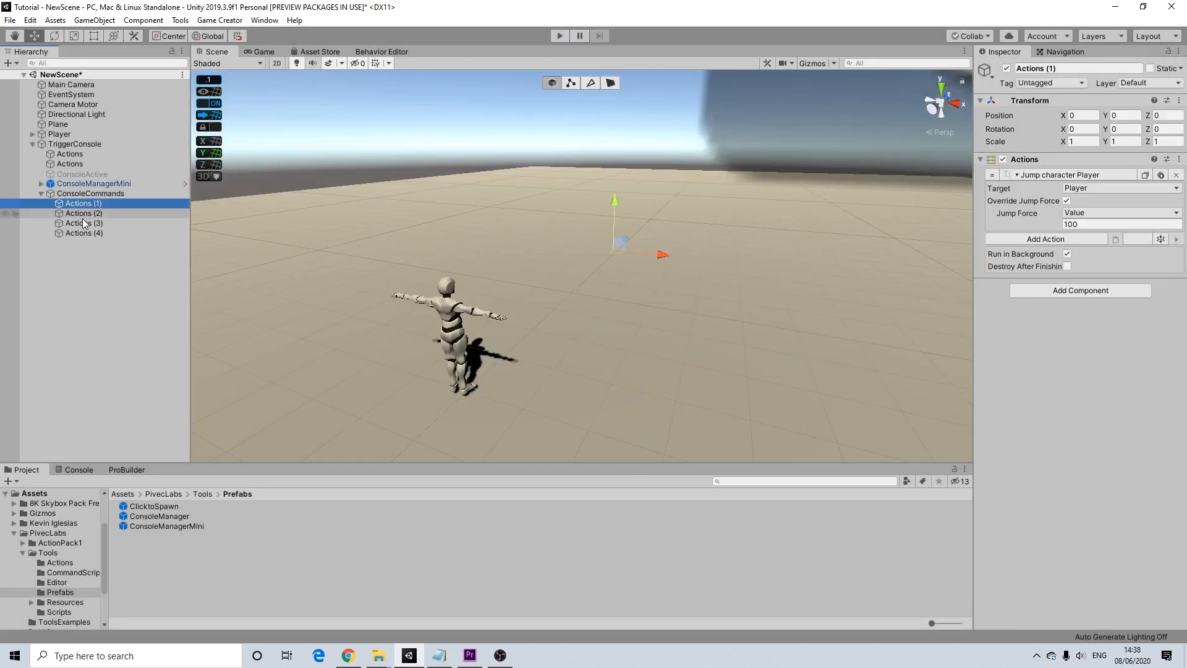
click(1083, 224)
text(20)
Set the event name of the second trigger on ConsoleCommands, which runs Actions (2), to teleport.
click(90, 212)
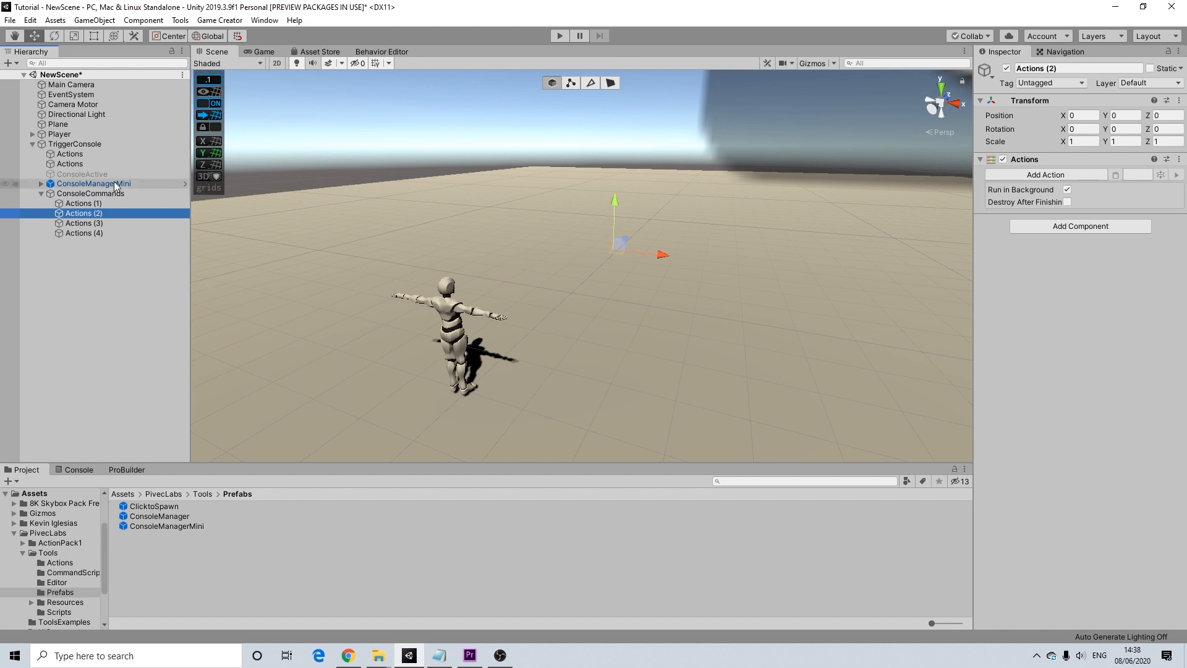
click(91, 193)
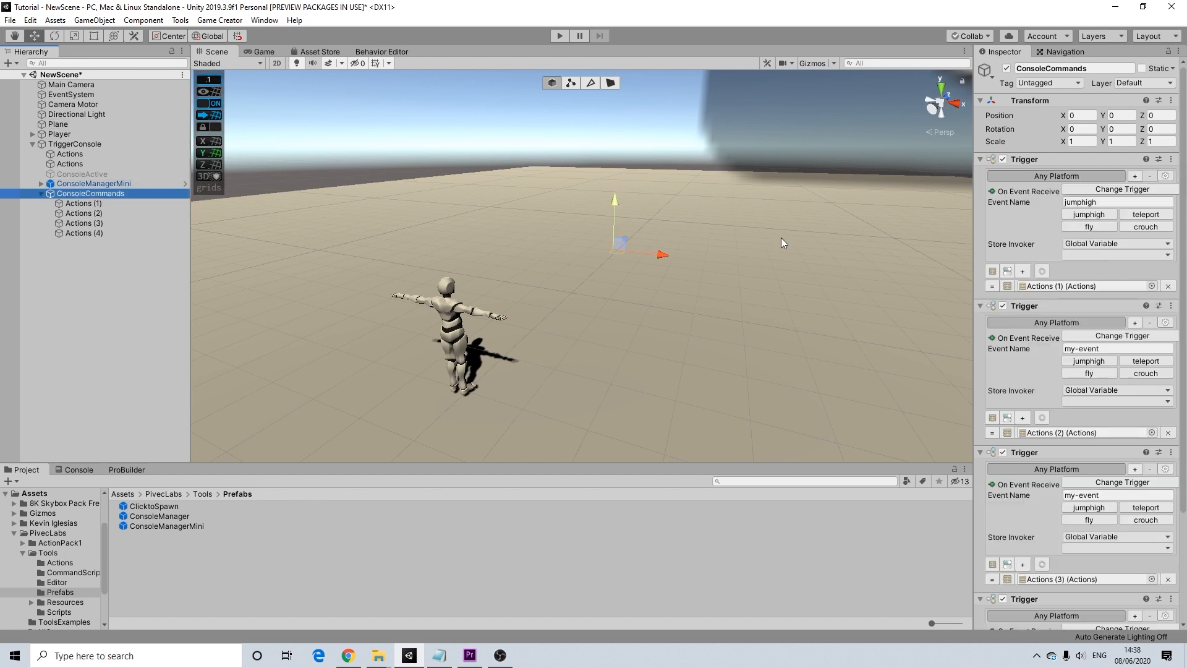
click(1106, 348)
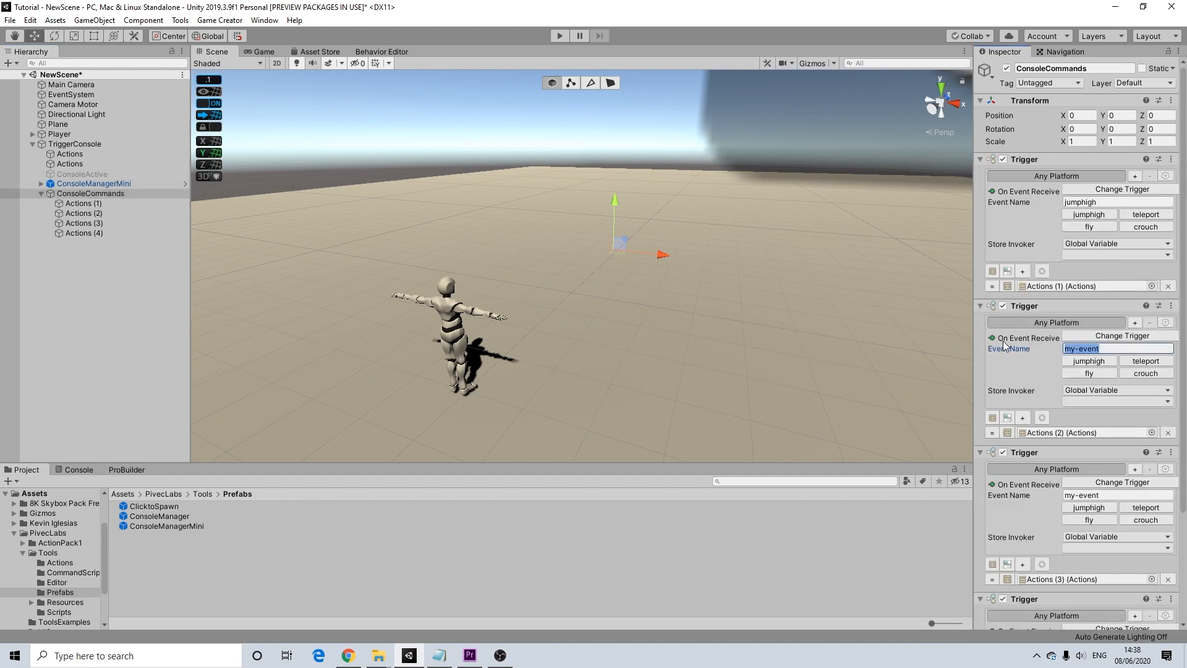
text(teleport)
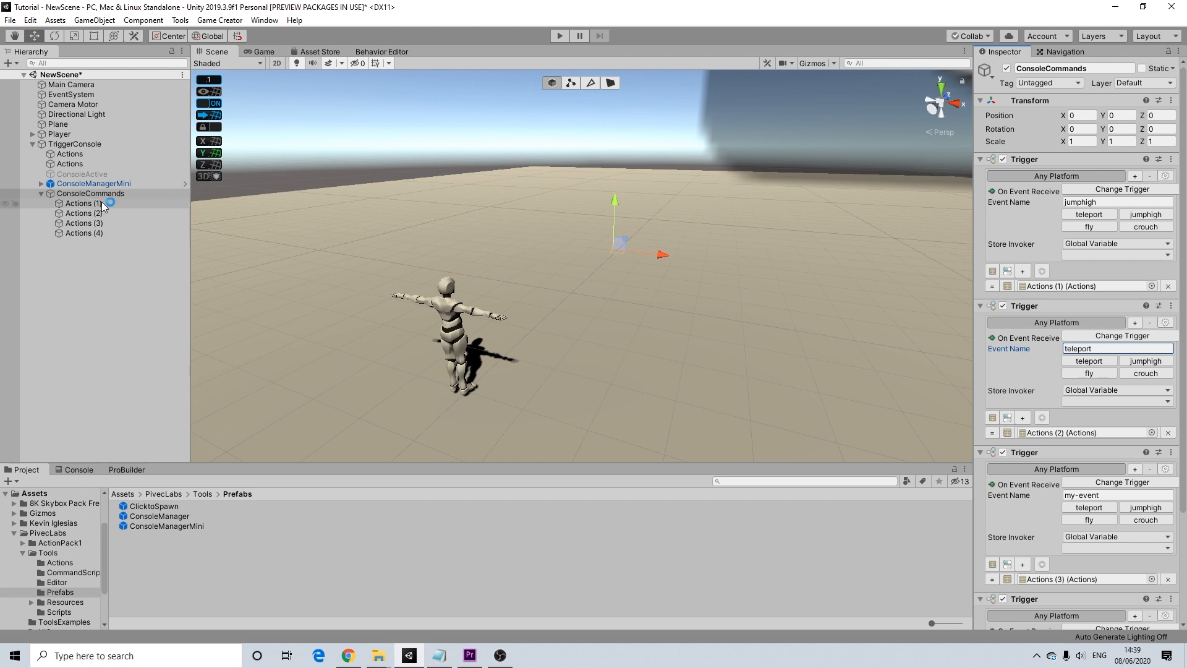
Add a Teleport action for the Player to Actions (2) with its position set to Y 10 and Z 10.
click(76, 214)
click(1057, 175)
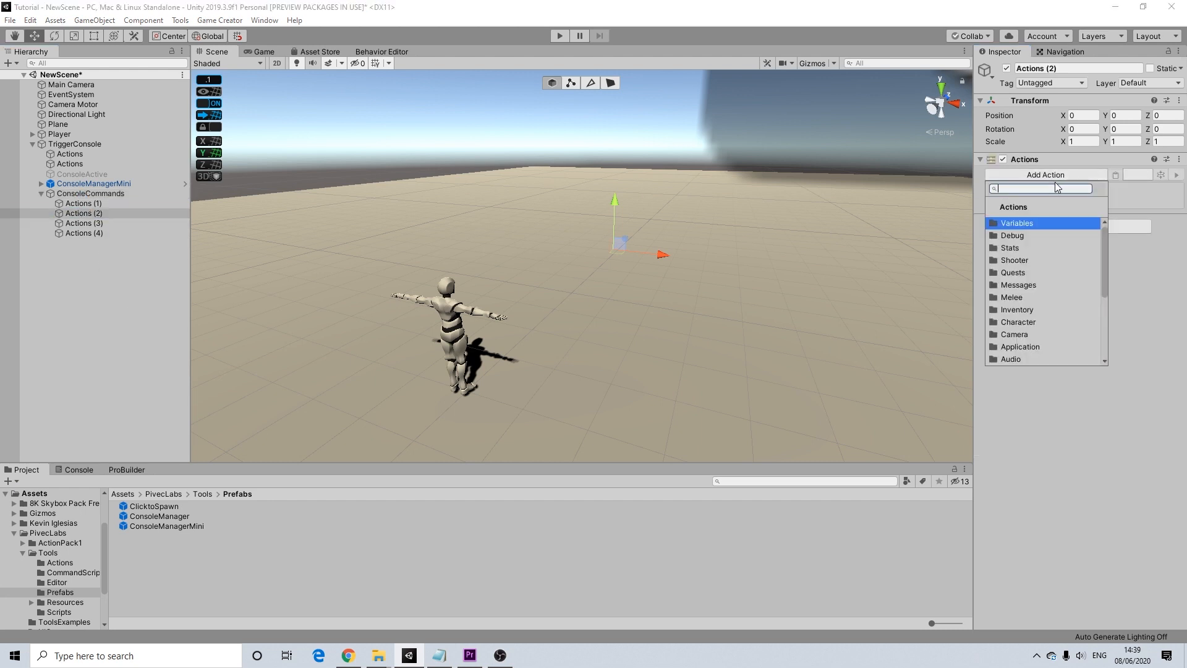
text(tele)
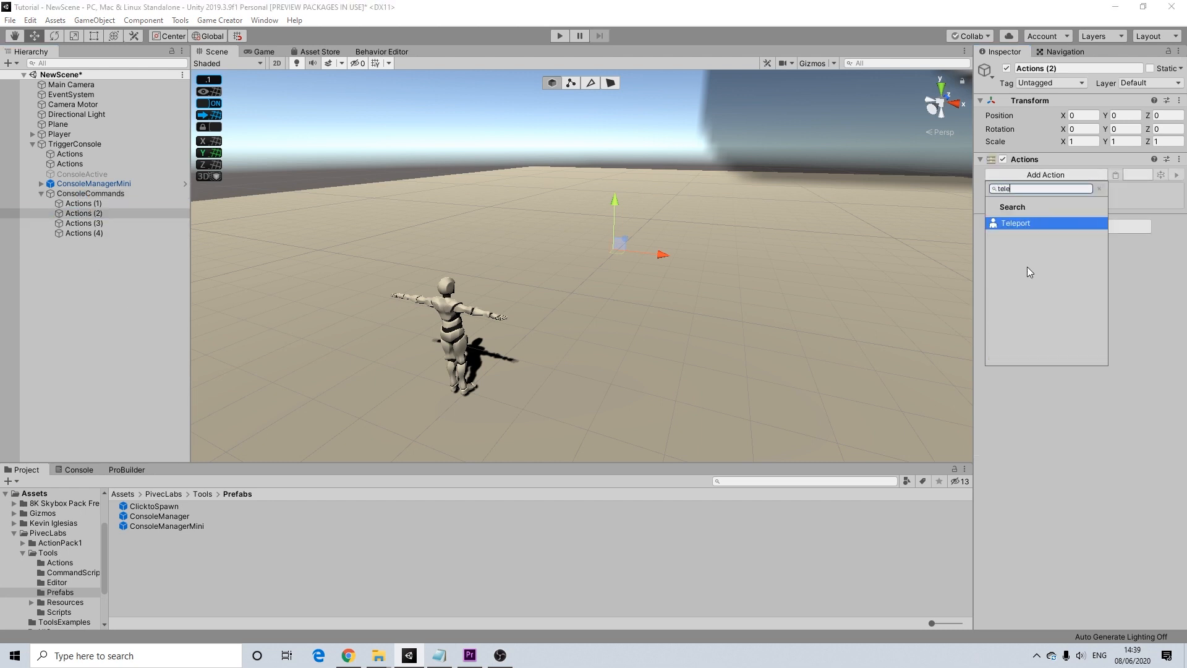
click(1026, 223)
click(1113, 220)
text(10)
click(1172, 217)
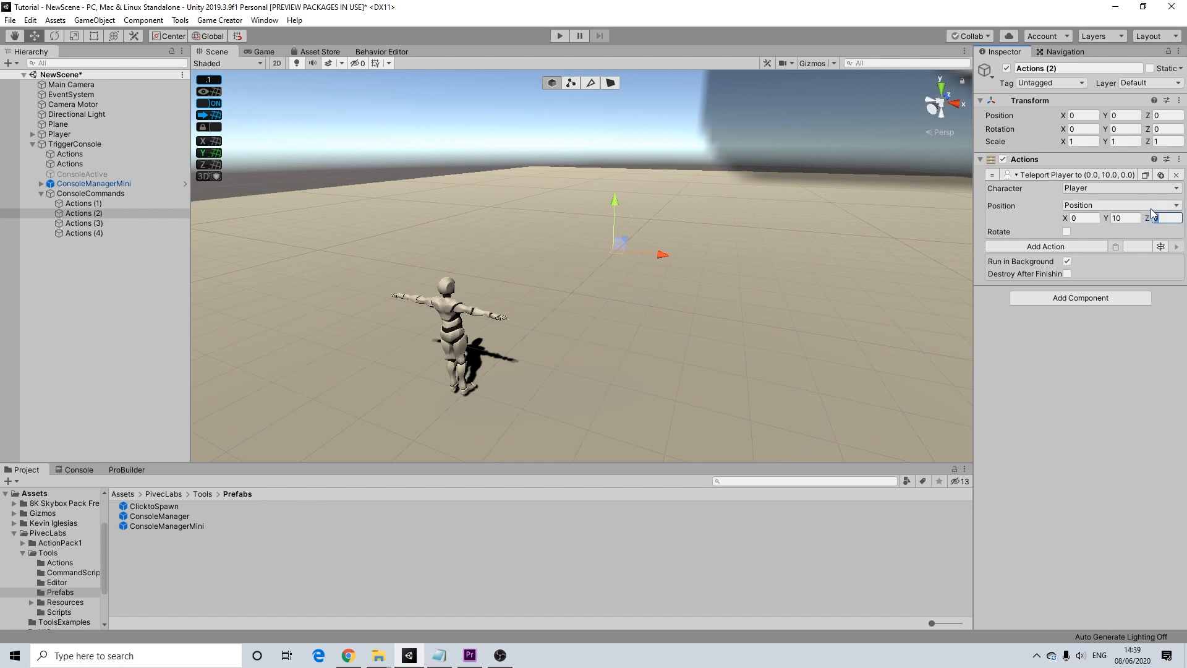
text(10)
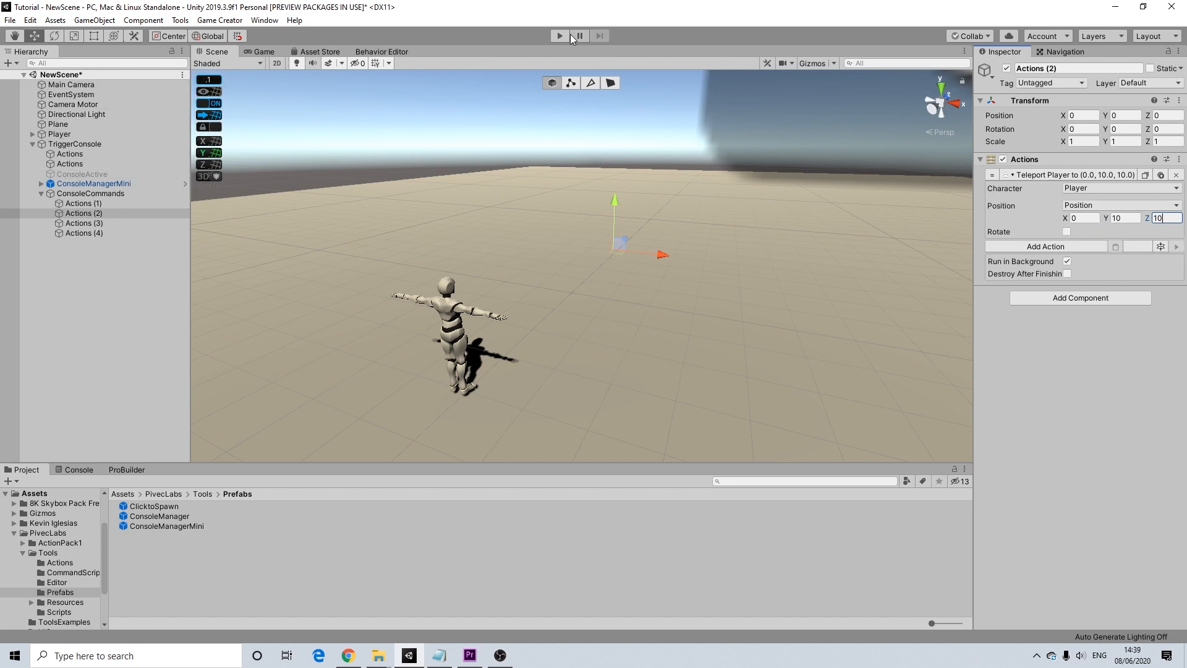
Add a character Change Property action to Actions (3) under ConsoleCommands.
click(84, 223)
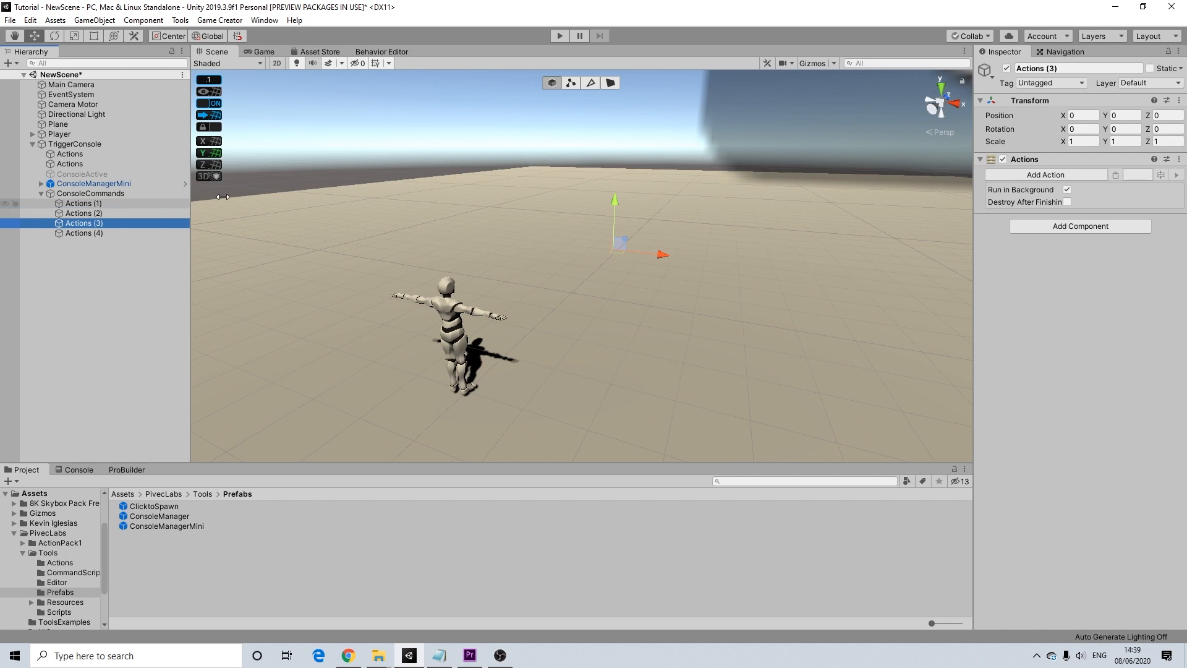
click(1045, 175)
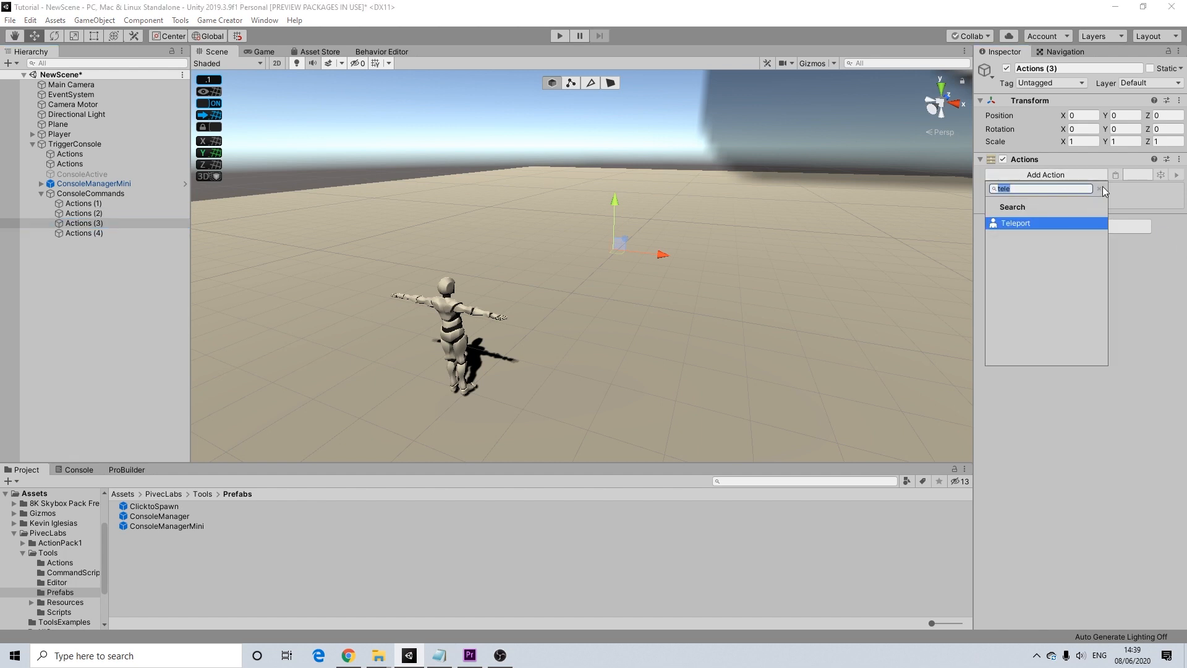
key(BackSpace)
scroll(1045, 288, down, 3)
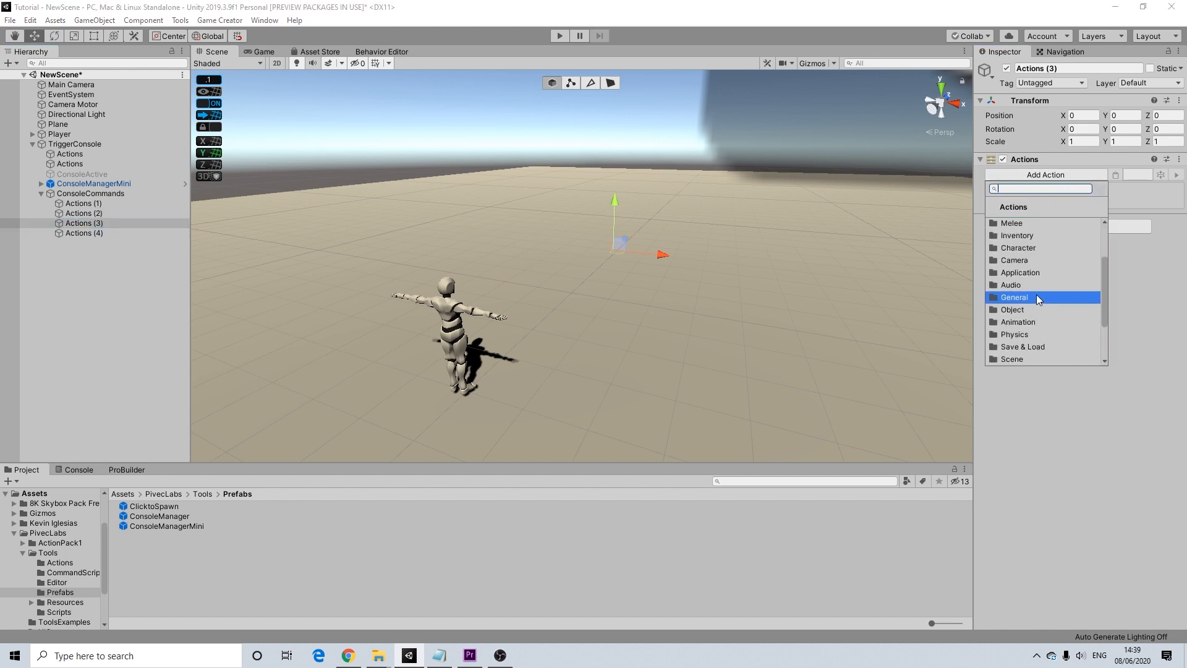
scroll(1024, 334, down, 3)
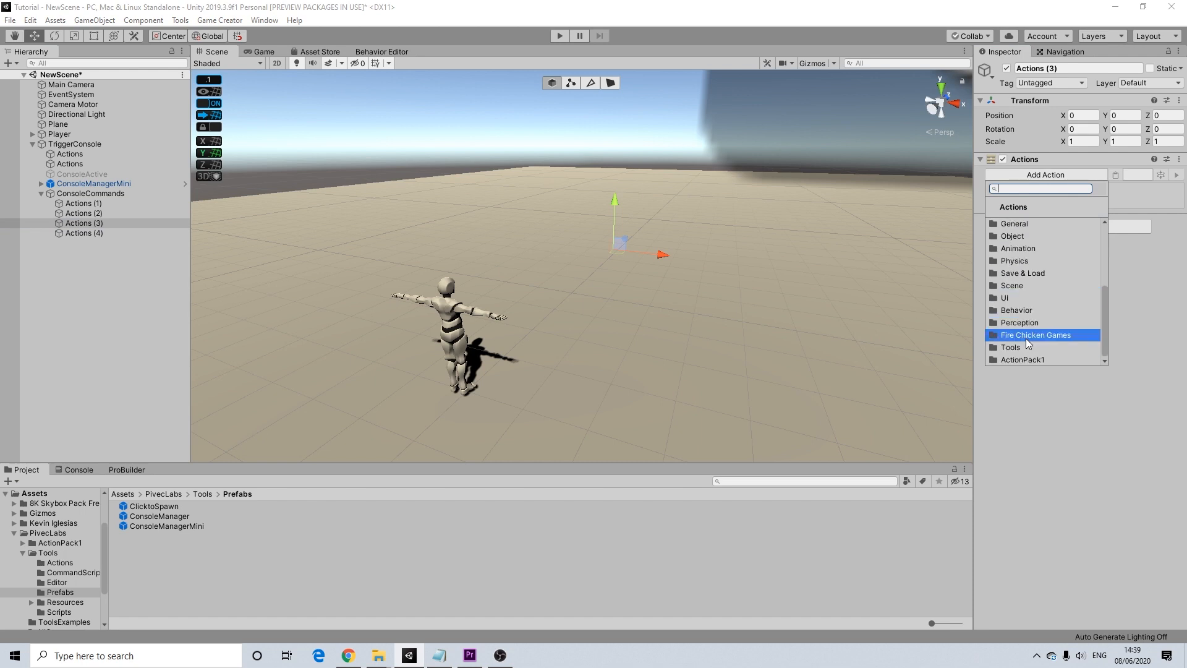
click(1026, 339)
click(994, 206)
scroll(1033, 302, down, 3)
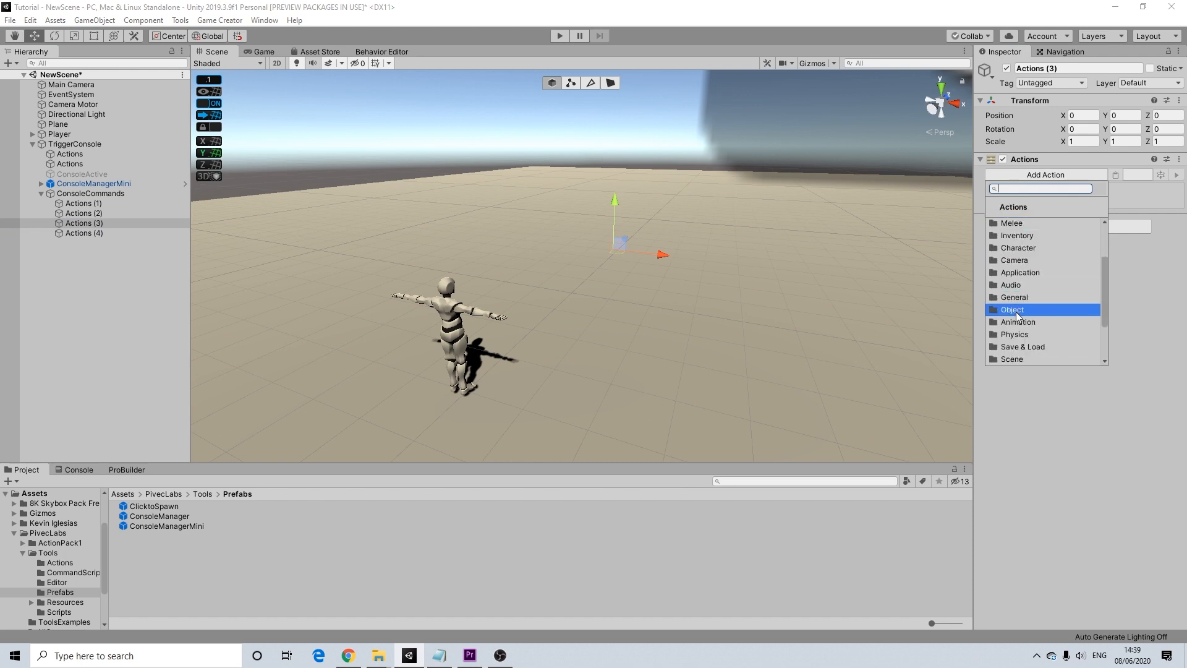
click(1043, 247)
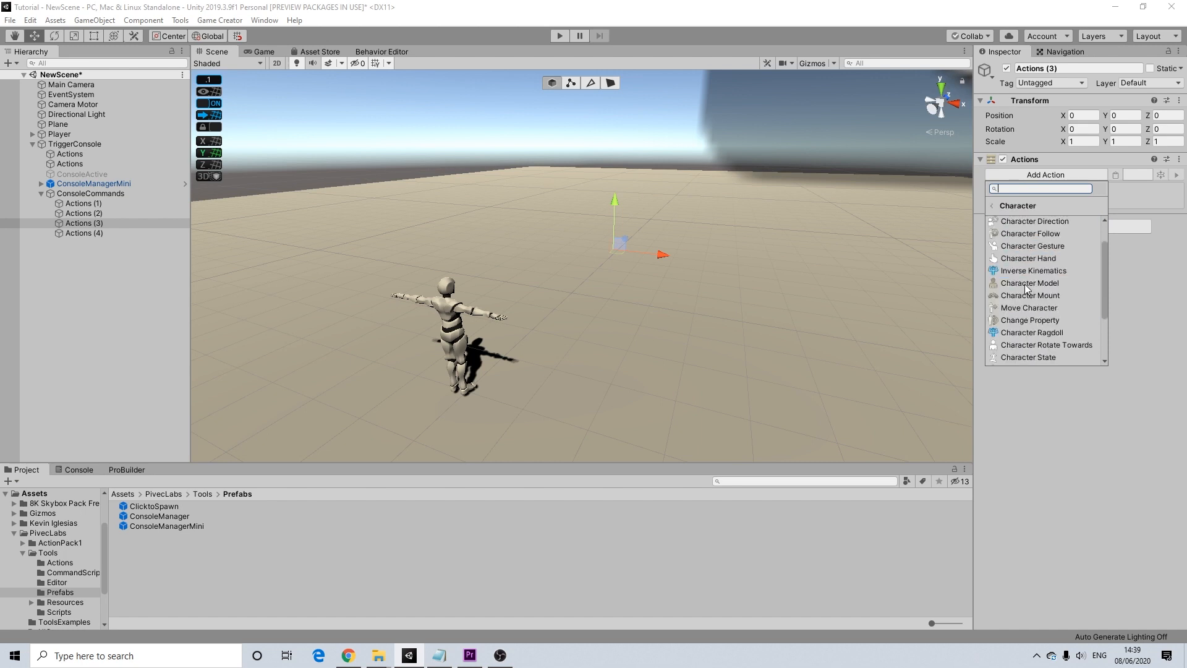
scroll(1064, 297, down, 3)
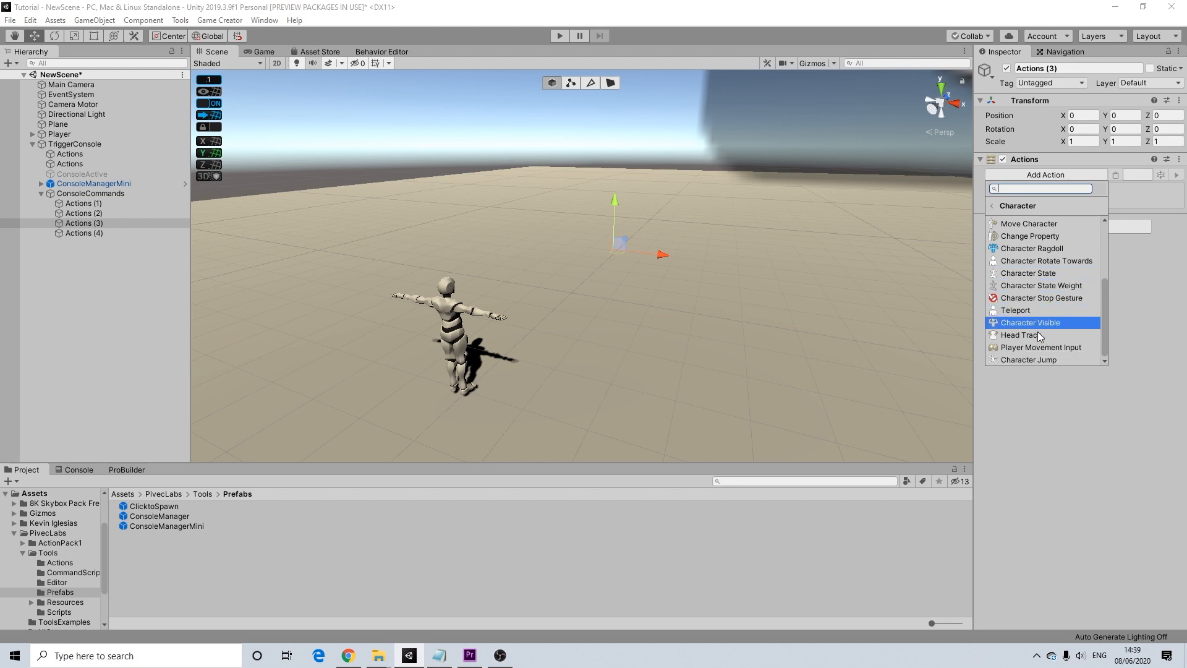
scroll(1044, 362, up, 3)
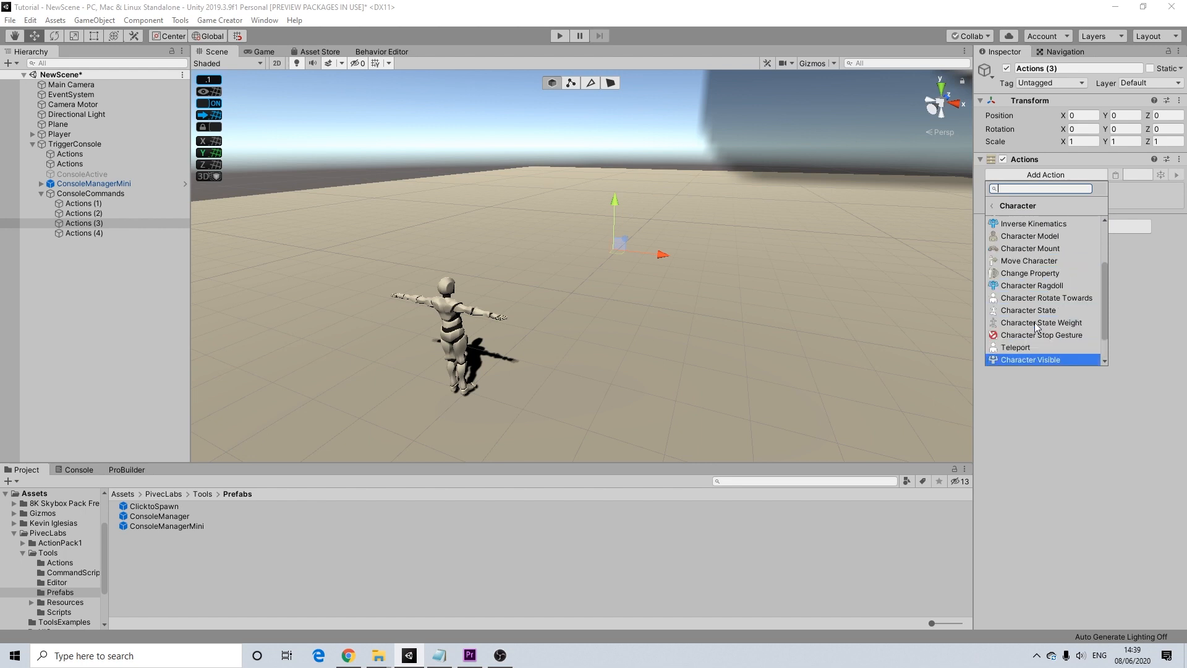
click(1029, 274)
Make the Change Property action in Actions (3) change the Player's Gravity to 0.
click(1078, 206)
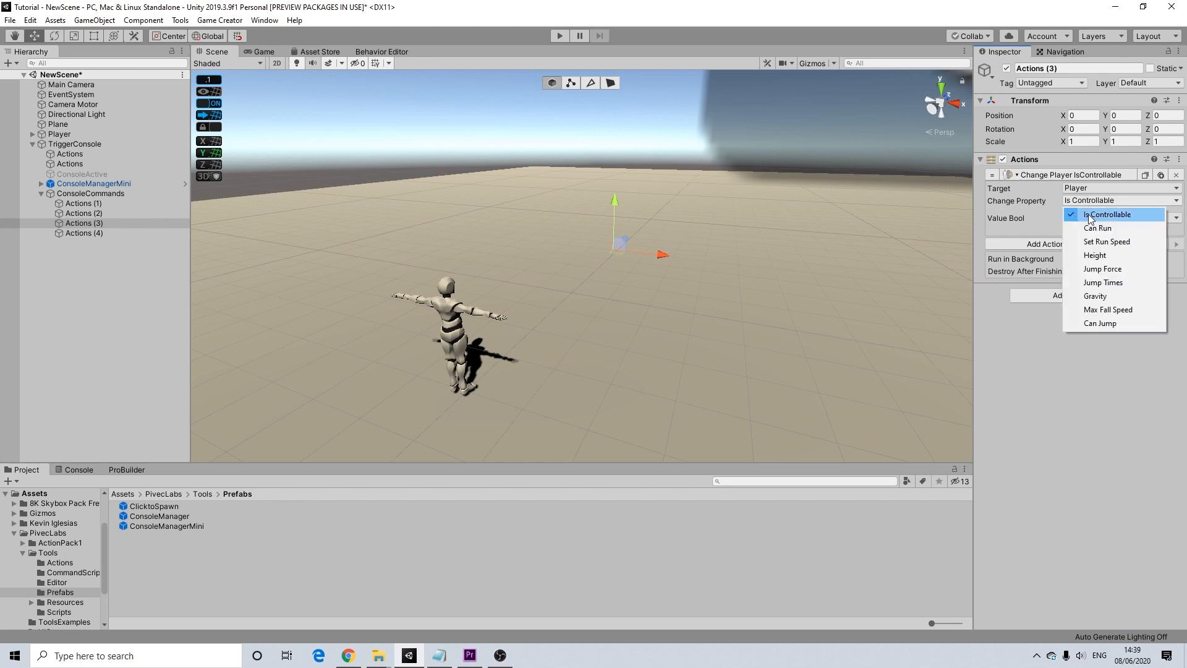
click(1103, 296)
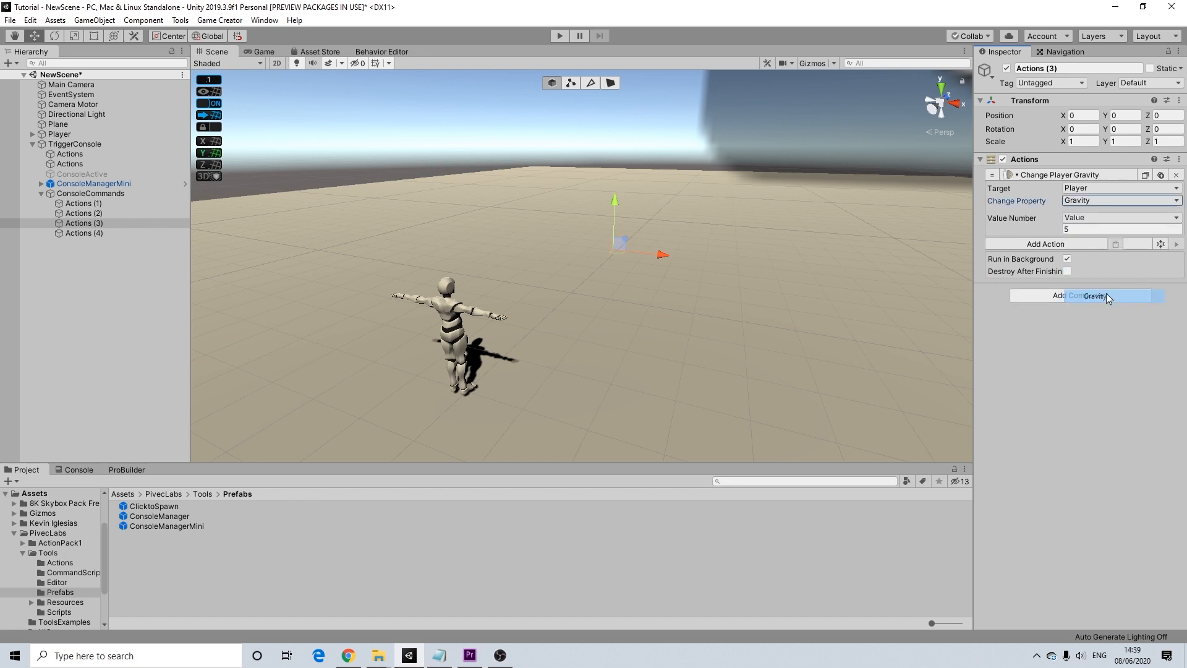
click(992, 224)
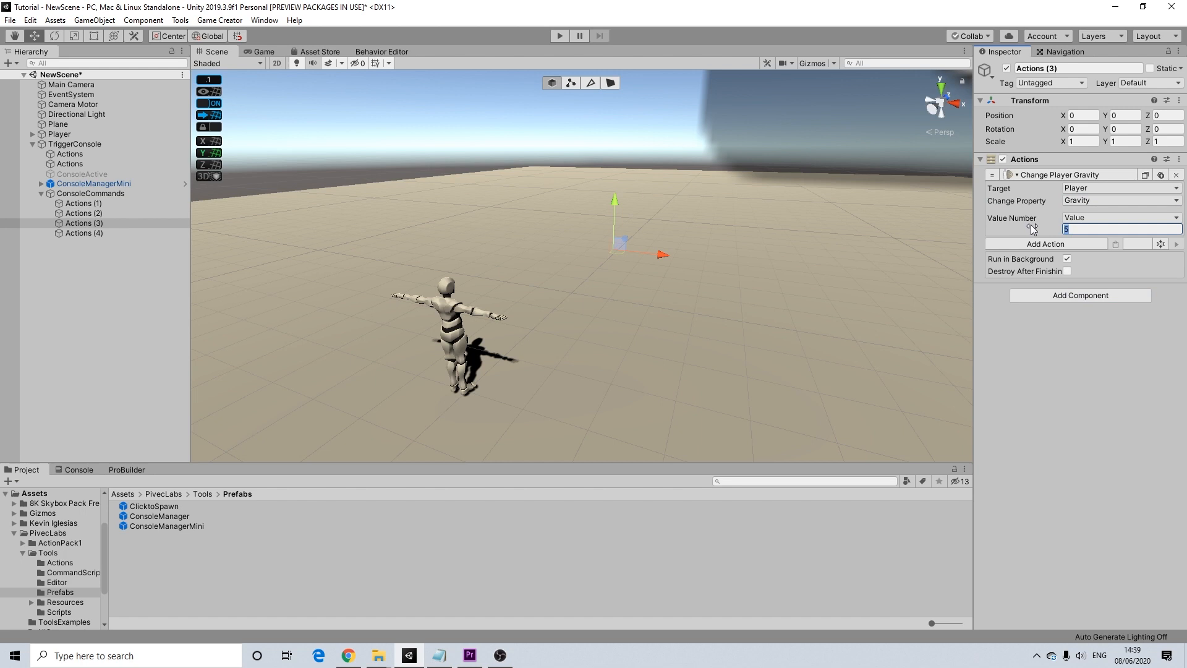
Duplicate the gravity action in Actions (3) and change the copy's property to Max Fall Speed.
click(1144, 175)
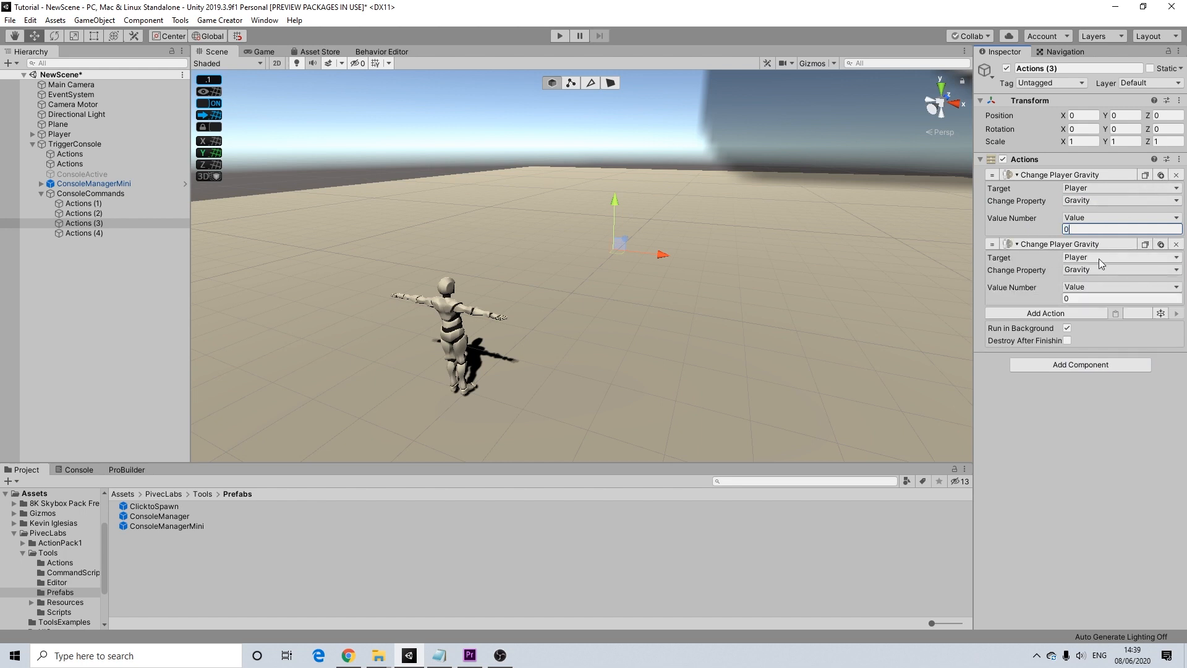
click(1103, 269)
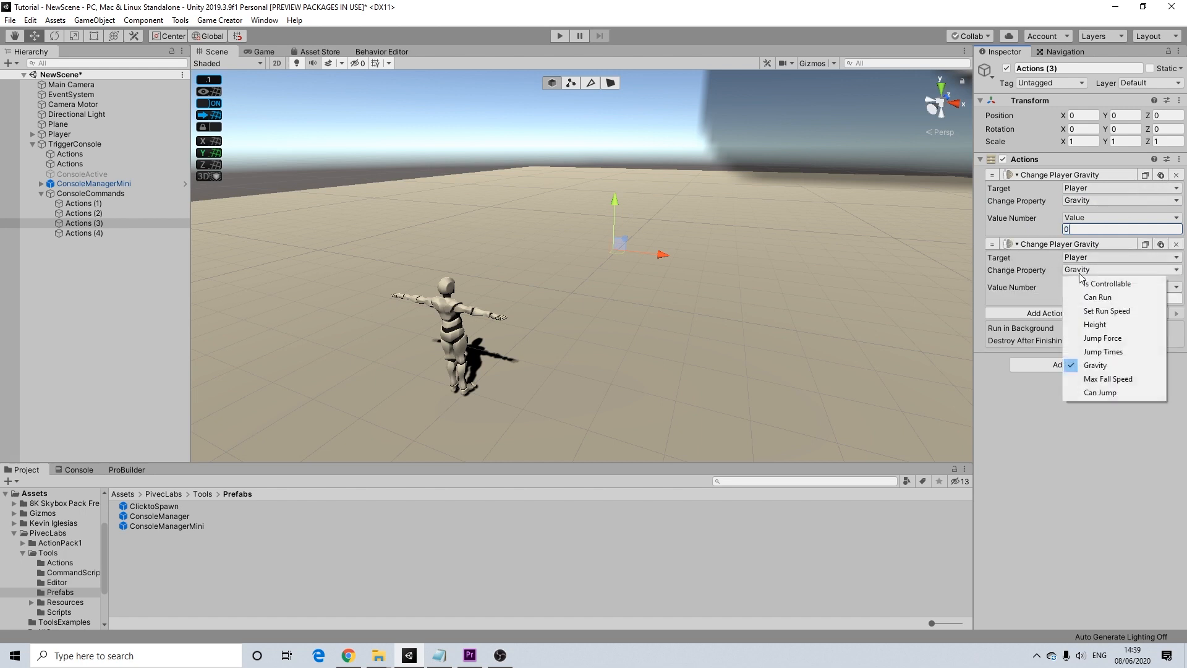
click(1106, 379)
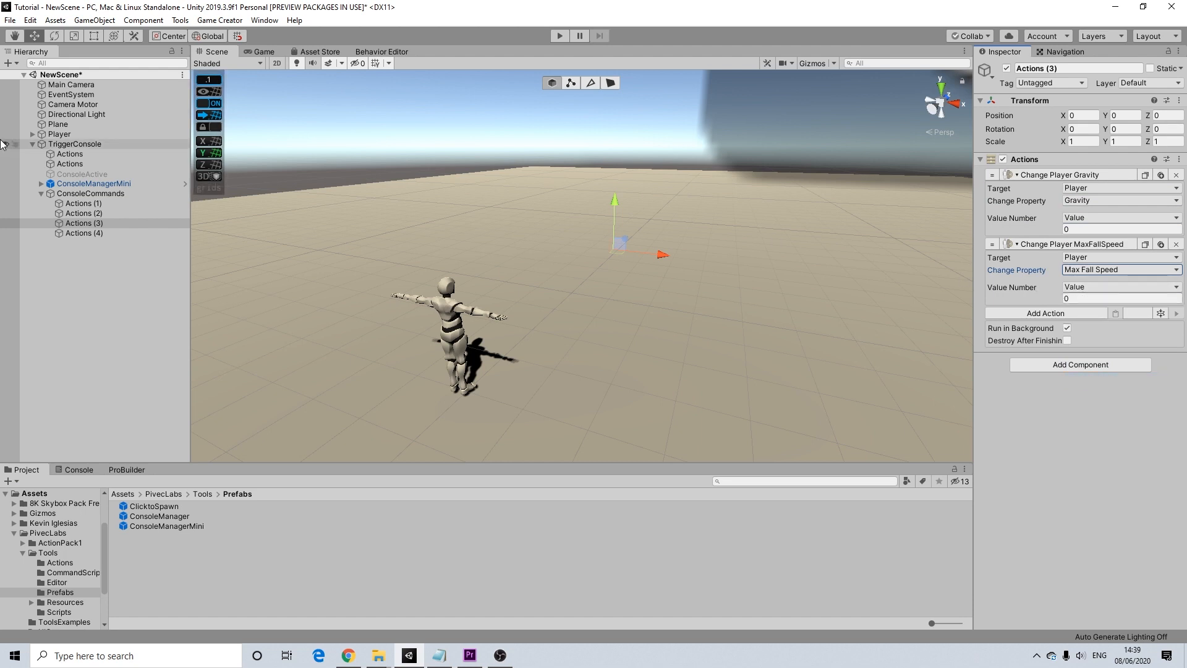
click(75, 233)
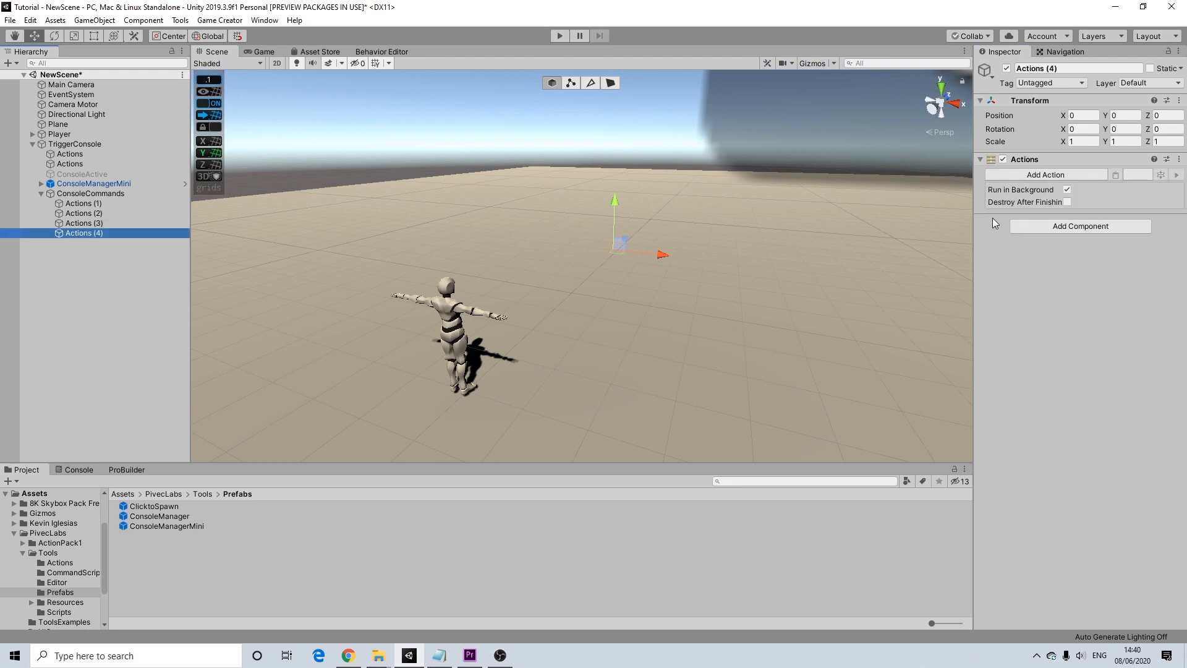
click(1047, 177)
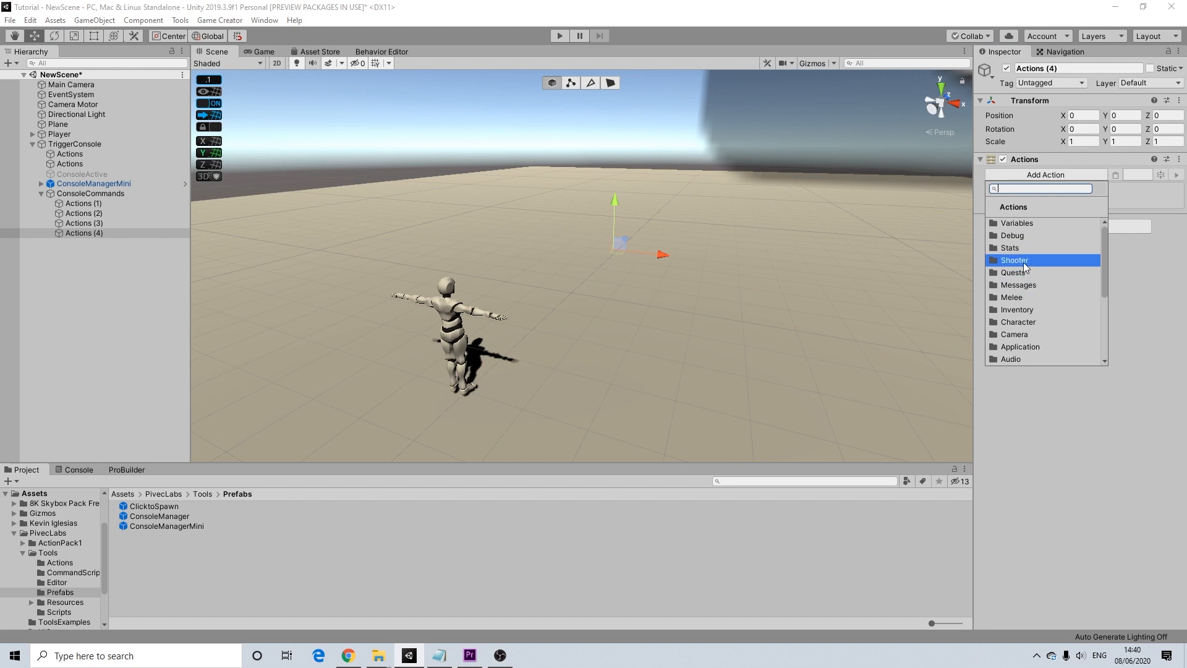
click(87, 218)
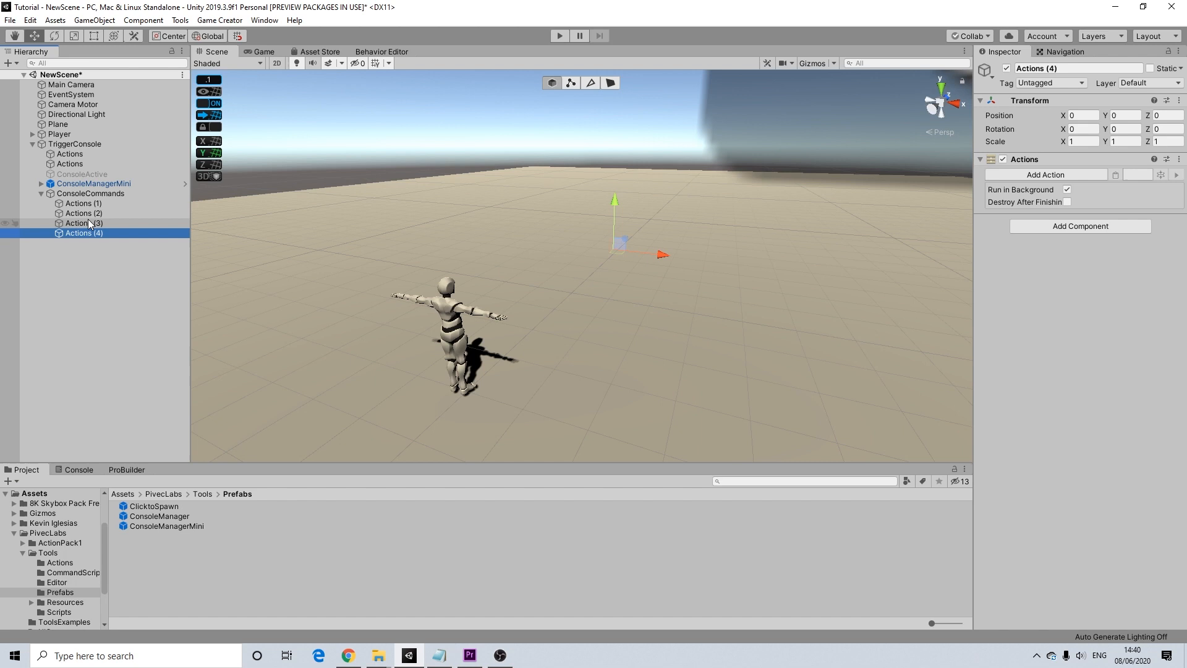
Copy the Change Player Gravity action from Actions (3) into Actions (4), removing the mistakenly added Change FOV action.
click(89, 224)
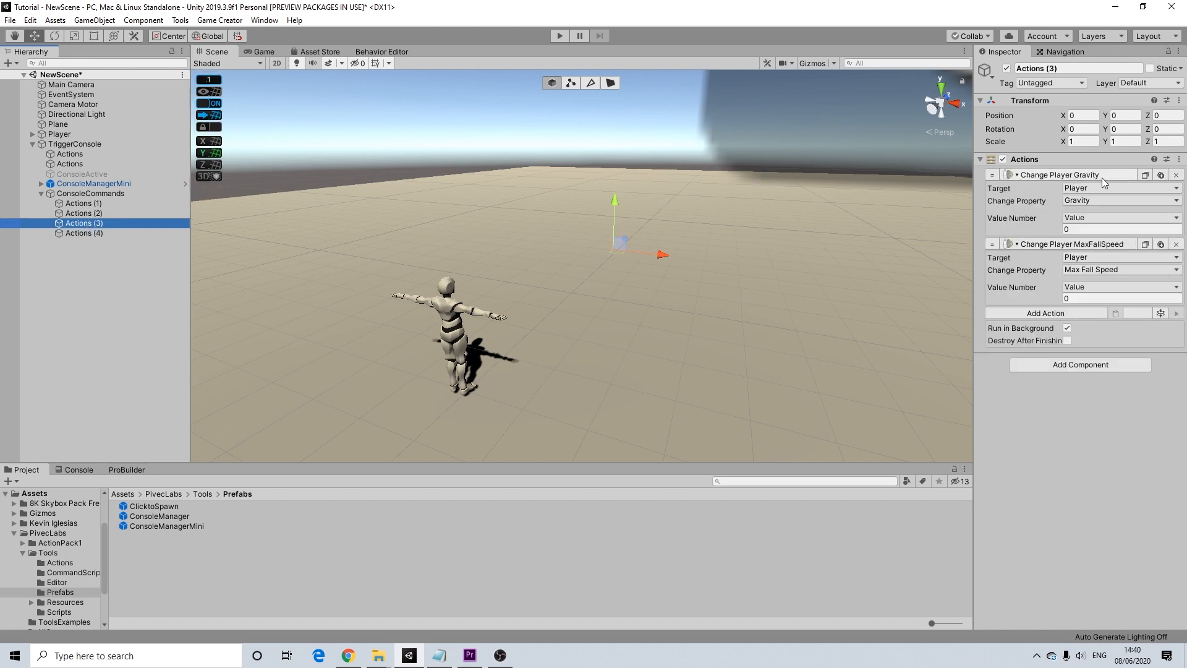
click(1144, 175)
click(80, 233)
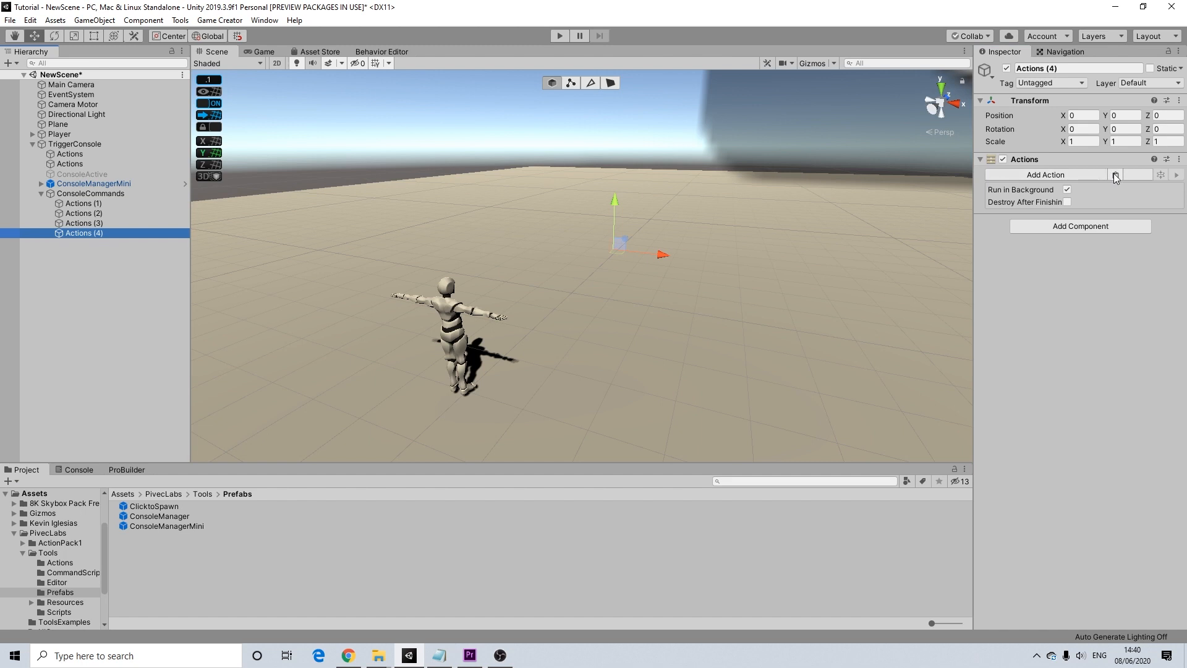
click(1054, 173)
text(chang)
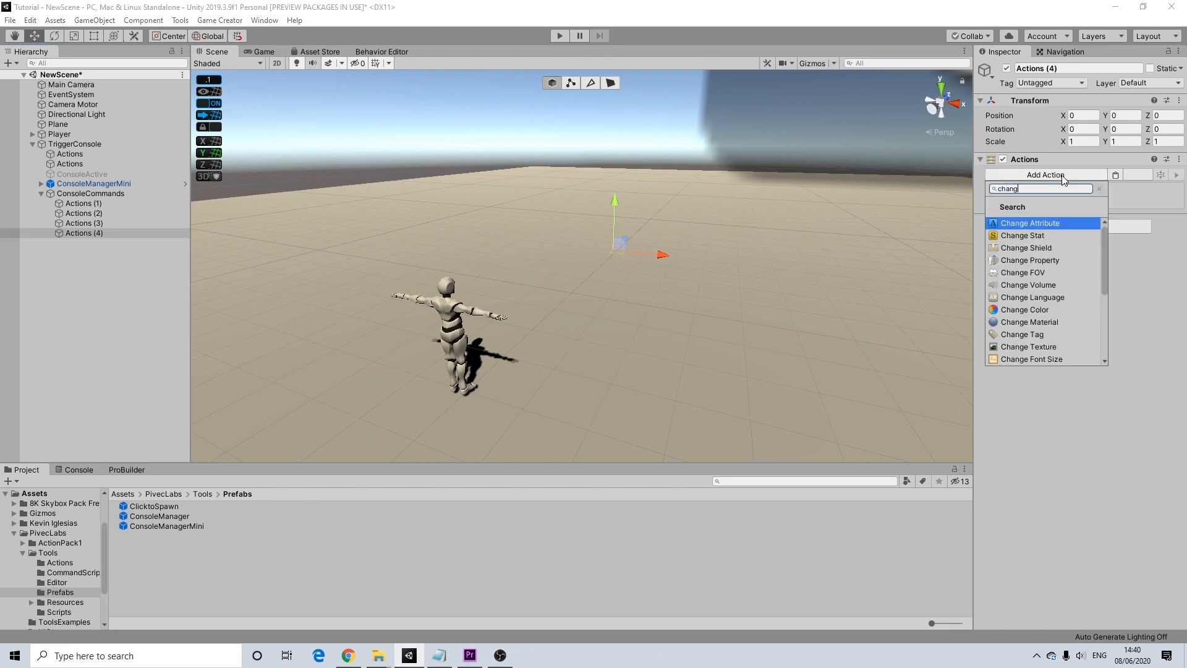
click(1048, 266)
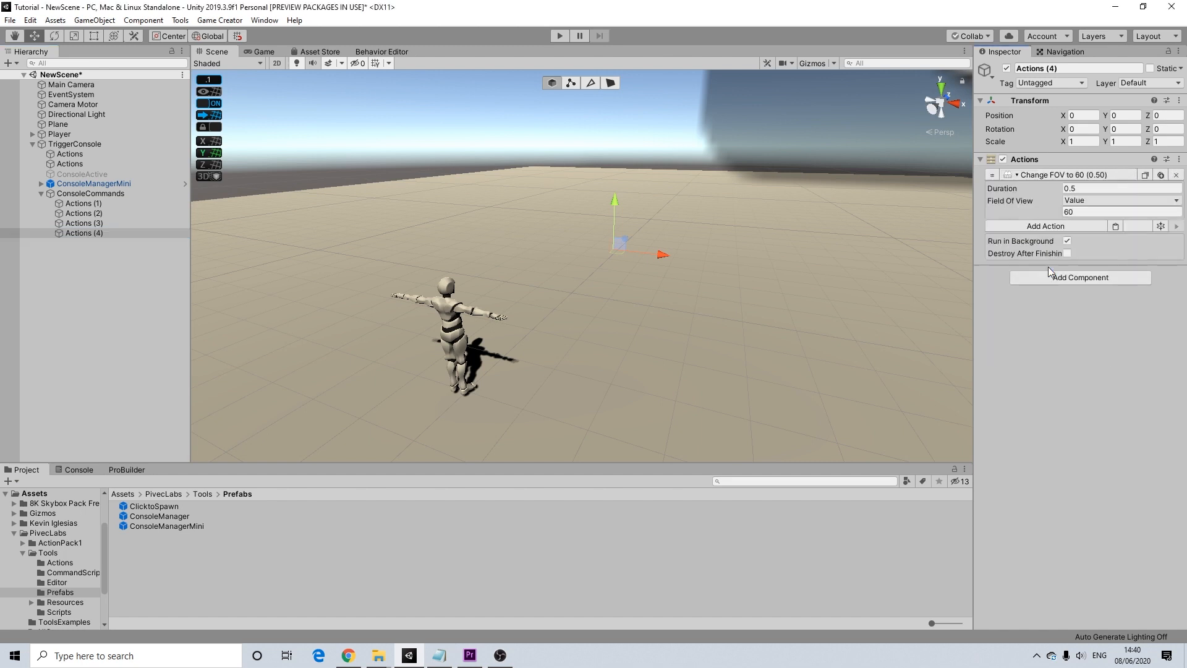
click(1164, 179)
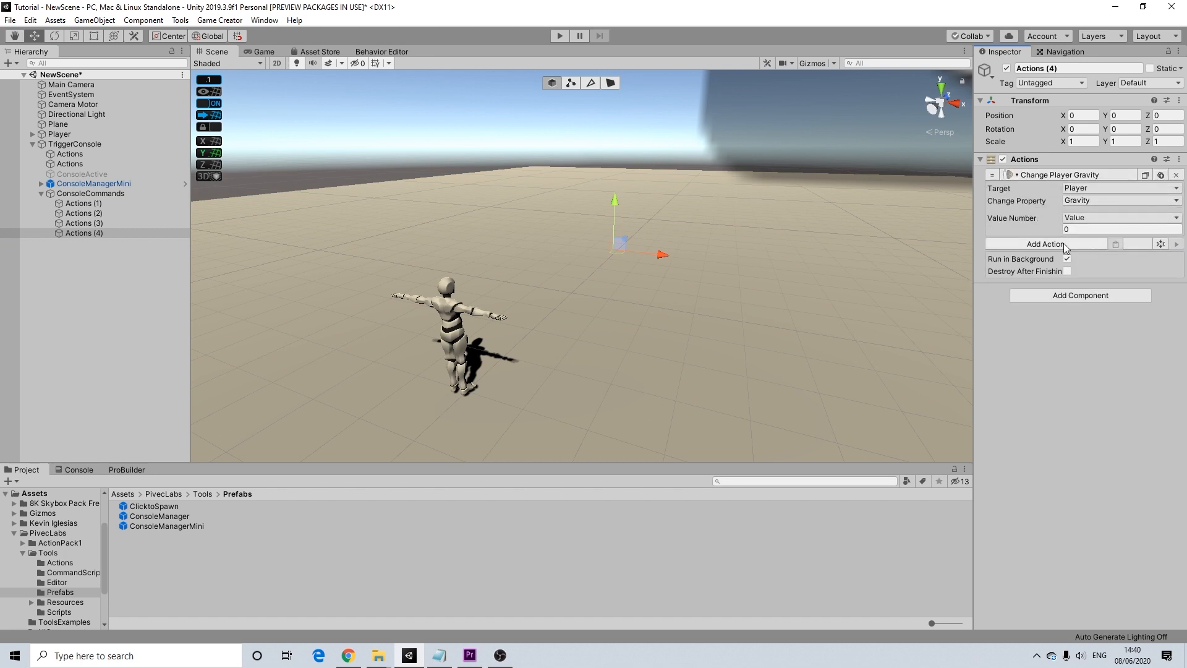
Add a second Change Property action to Actions (4) that changes the Player's Max Fall Speed.
click(1063, 243)
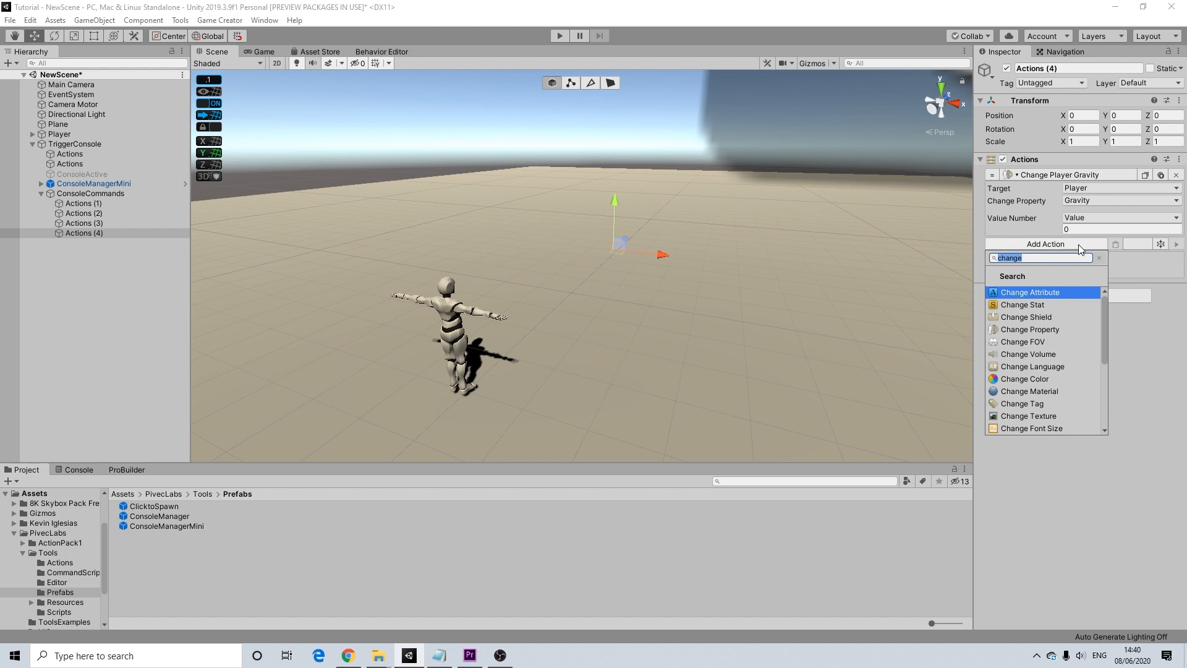
click(1038, 328)
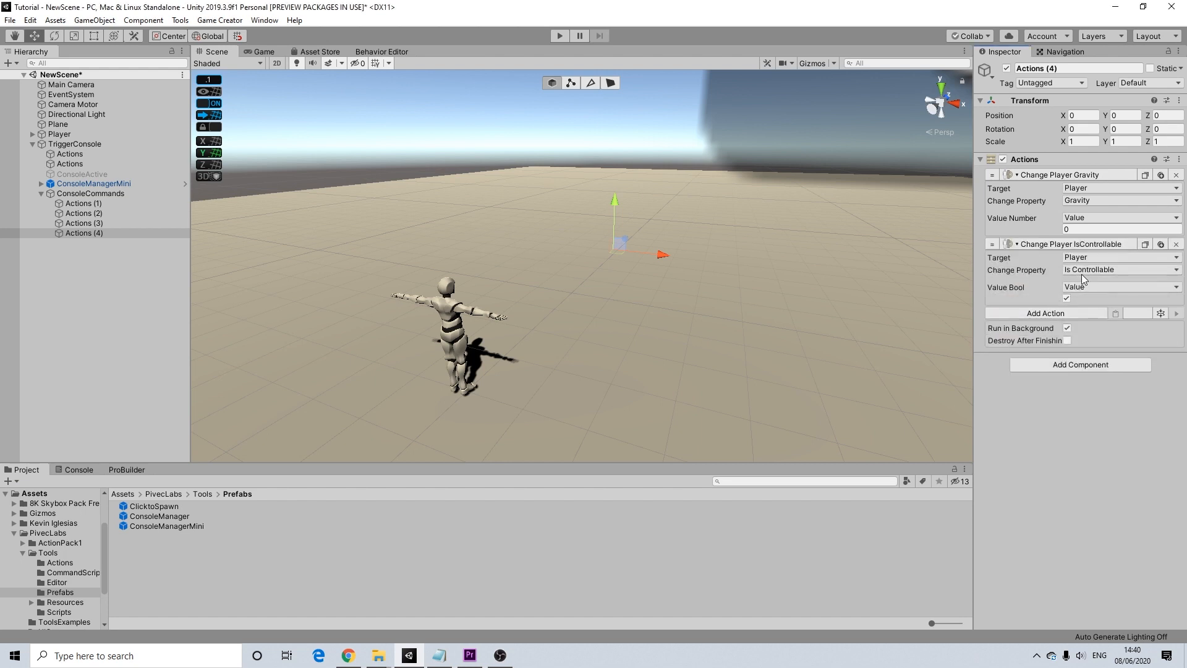
click(1081, 272)
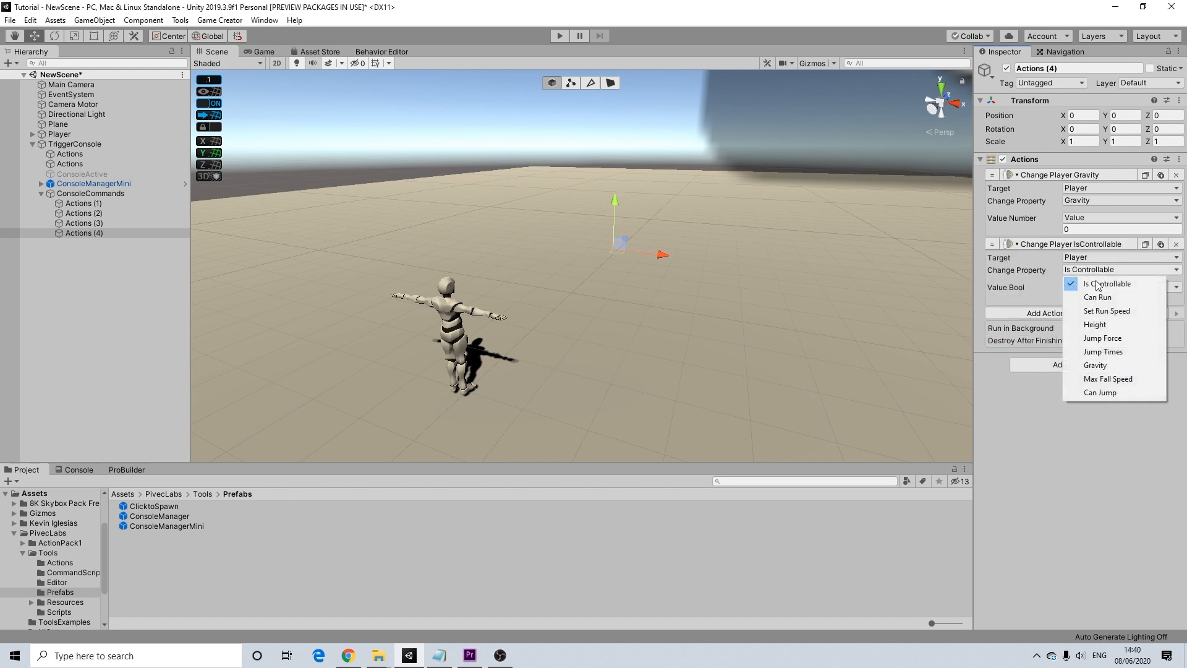
click(1109, 379)
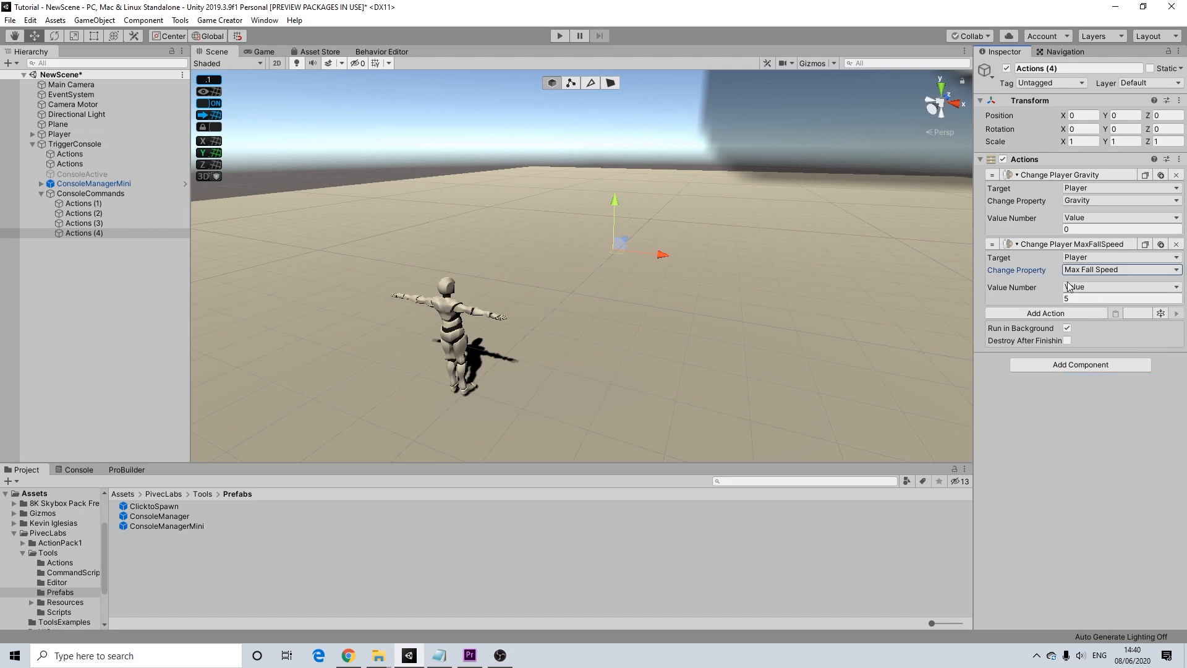
Check the Player's default Max Fall Speed and set the Max Fall Speed value in Actions (4) to -100.
click(66, 135)
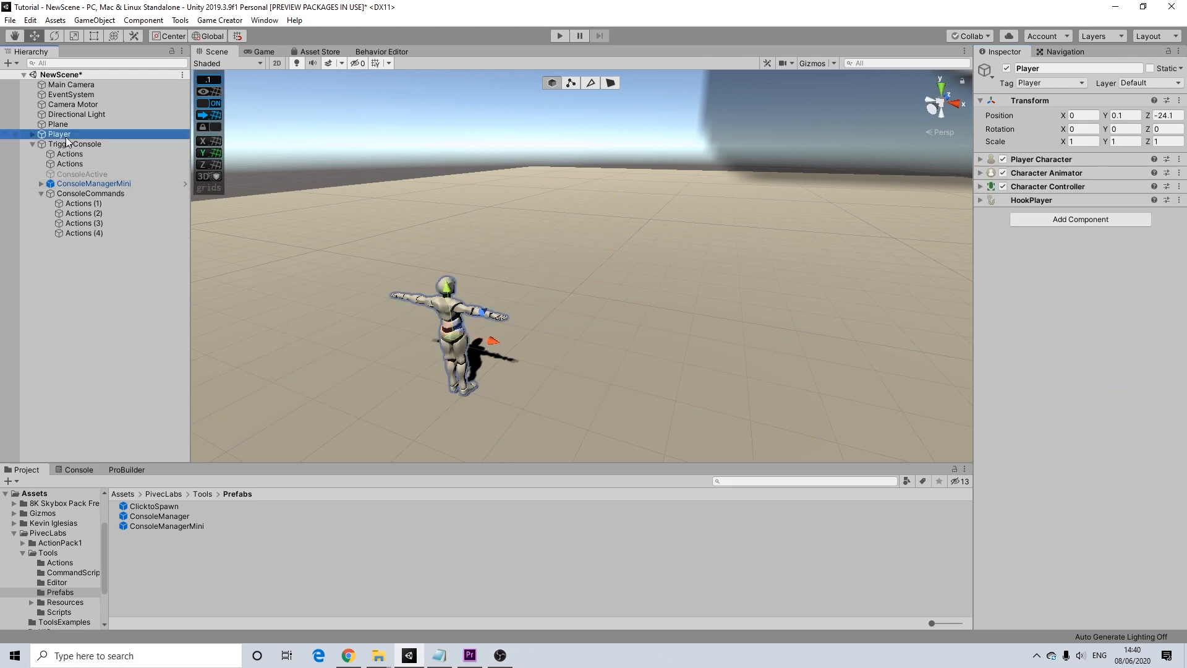
click(982, 159)
click(1088, 267)
click(87, 233)
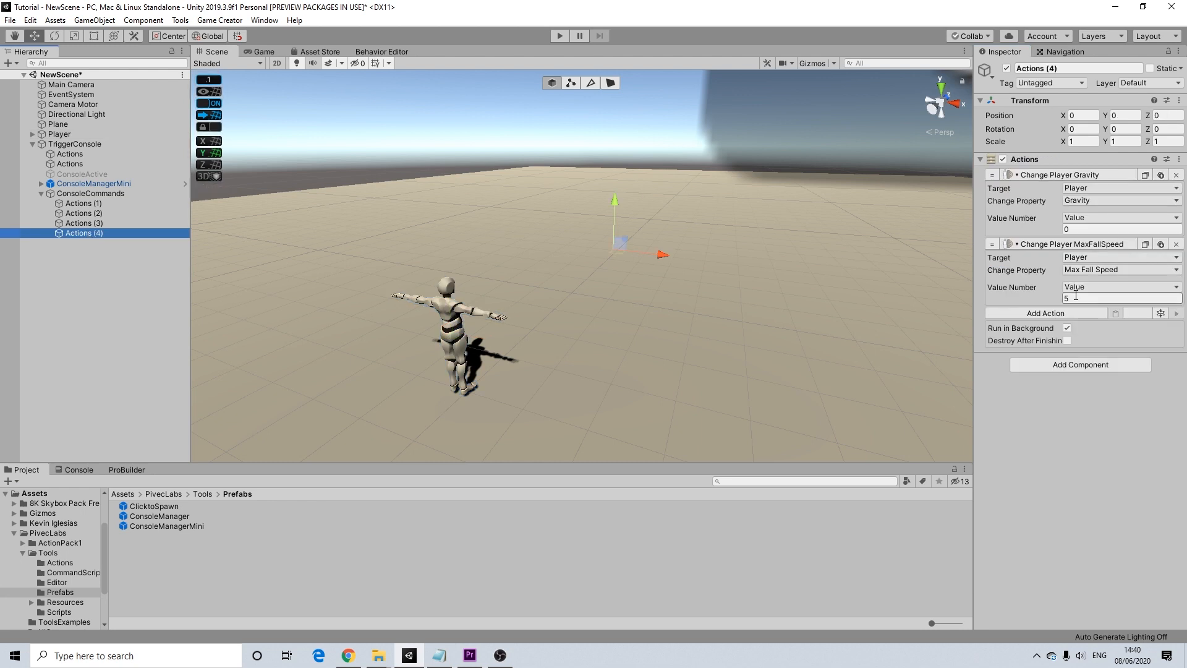
click(1078, 298)
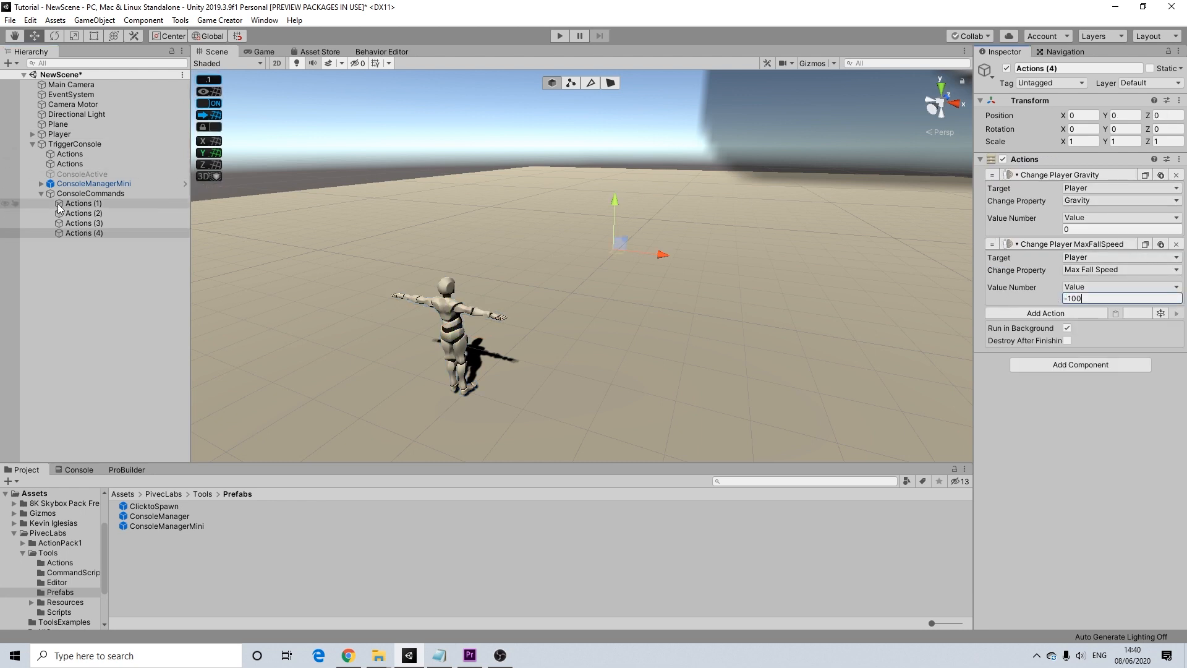
Check the Player's default Gravity and set the Gravity value in Actions (4) to -9.81.
click(66, 136)
click(1088, 255)
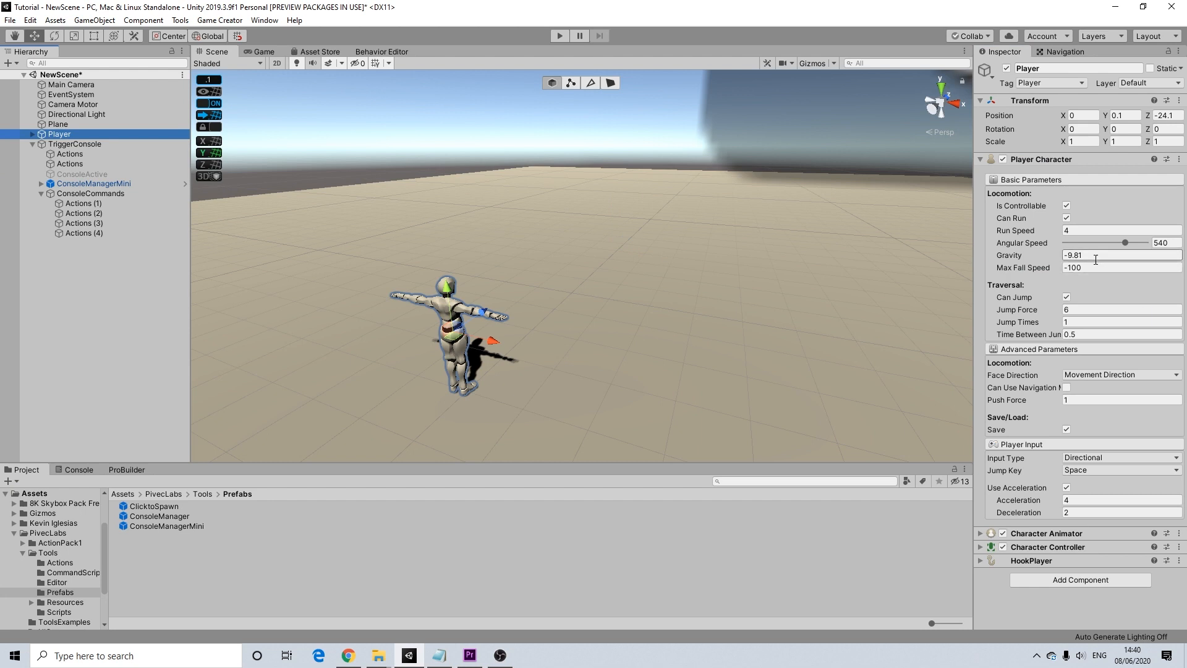
click(92, 235)
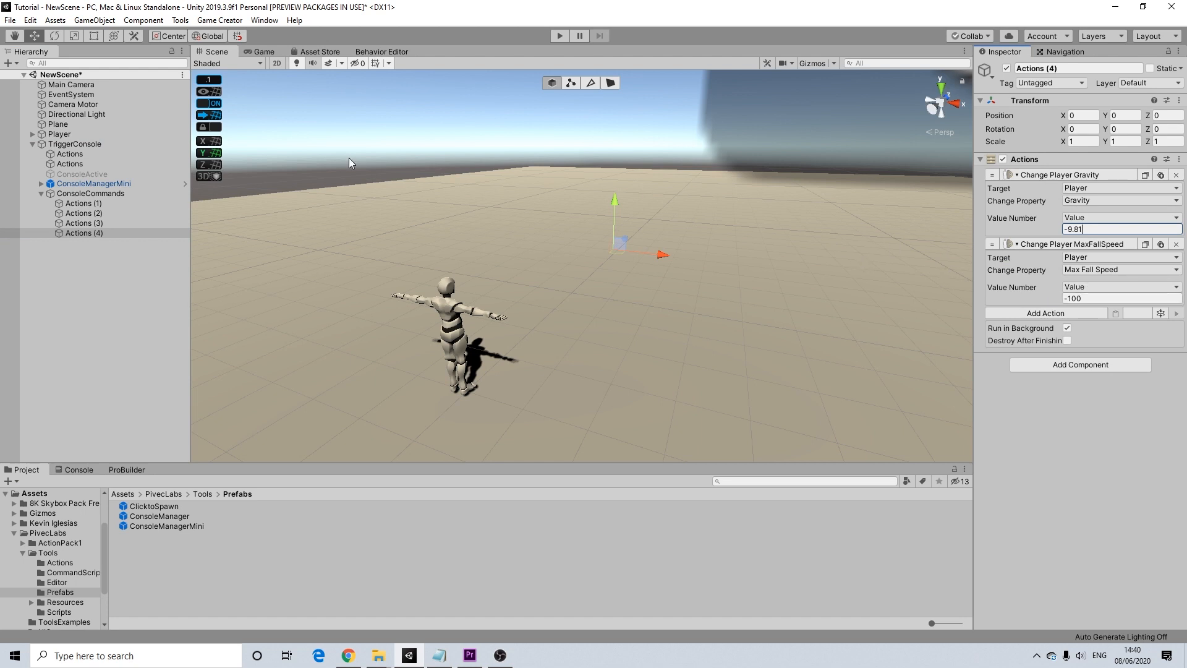
On ConsoleCommands, set the event name of the Actions (4) trigger to reset and of the Actions (3) trigger to fly.
click(92, 196)
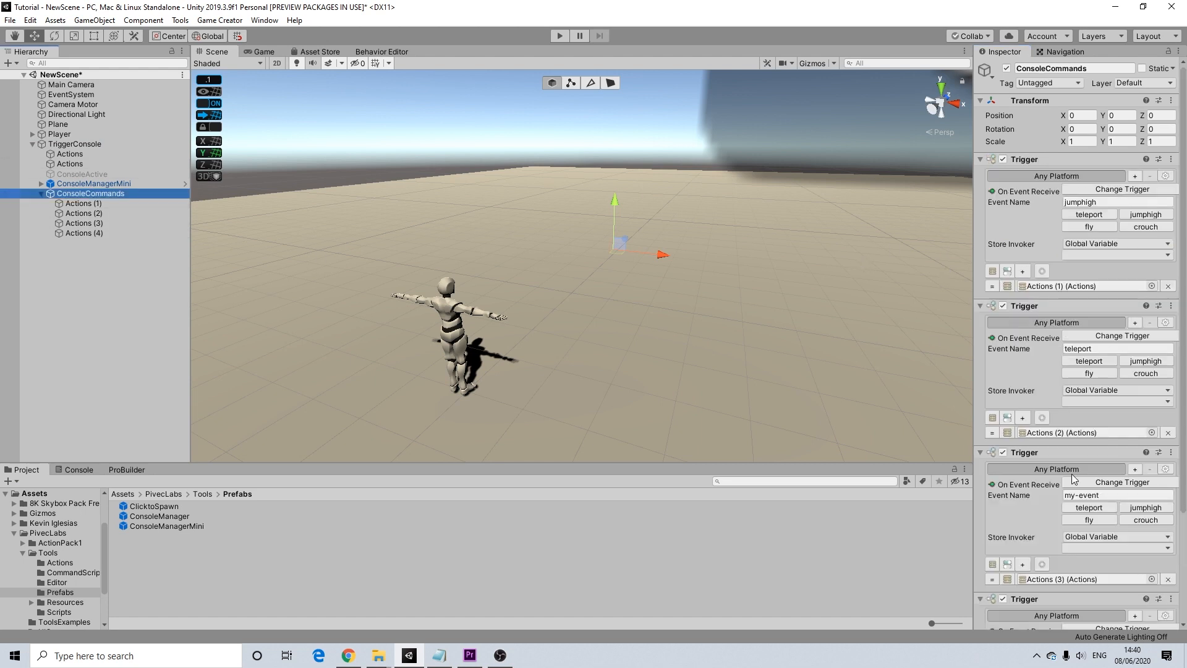
scroll(1073, 479, down, 3)
click(1080, 506)
text(reset)
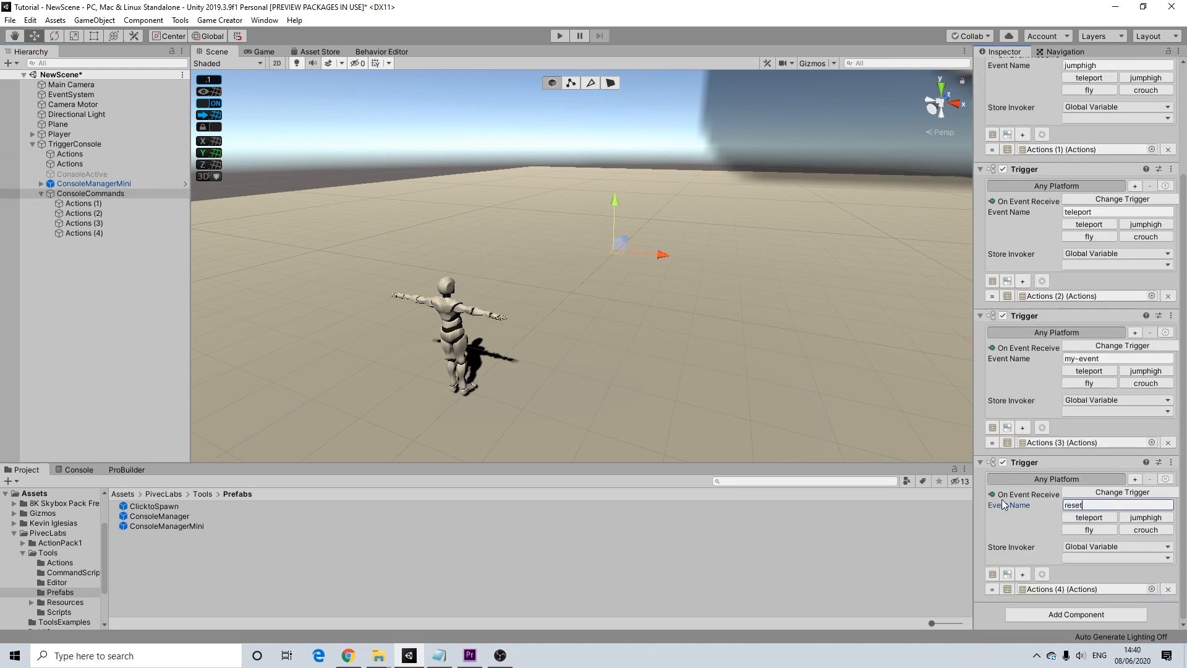
click(1011, 361)
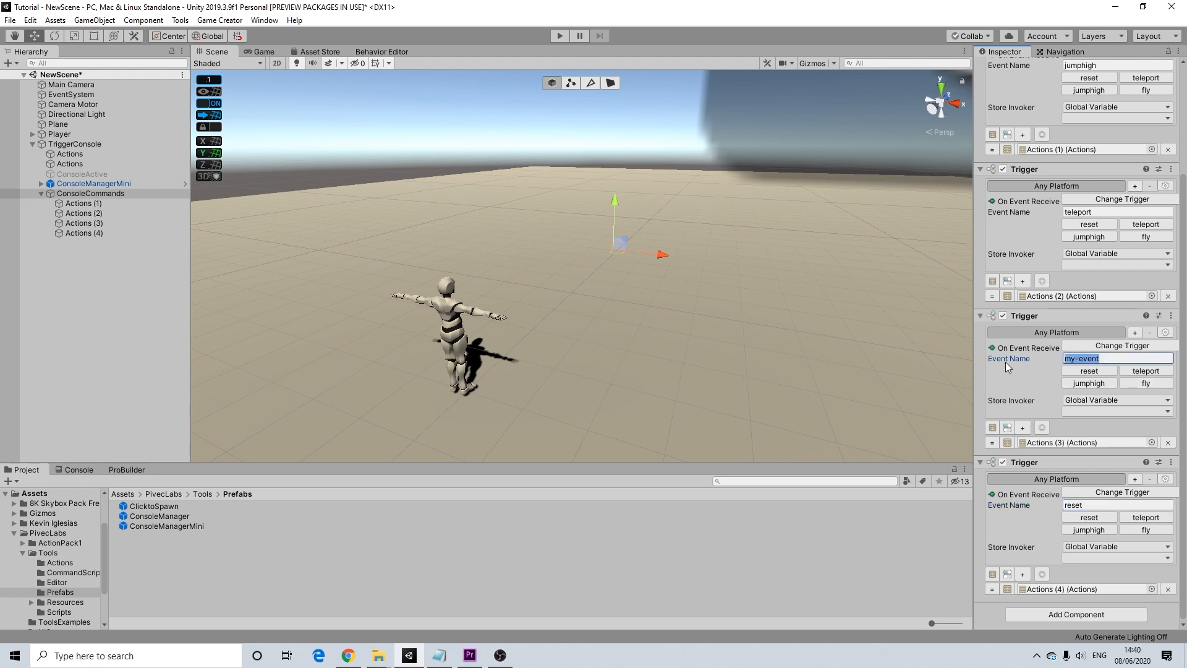
text(fly)
scroll(1001, 324, up, 3)
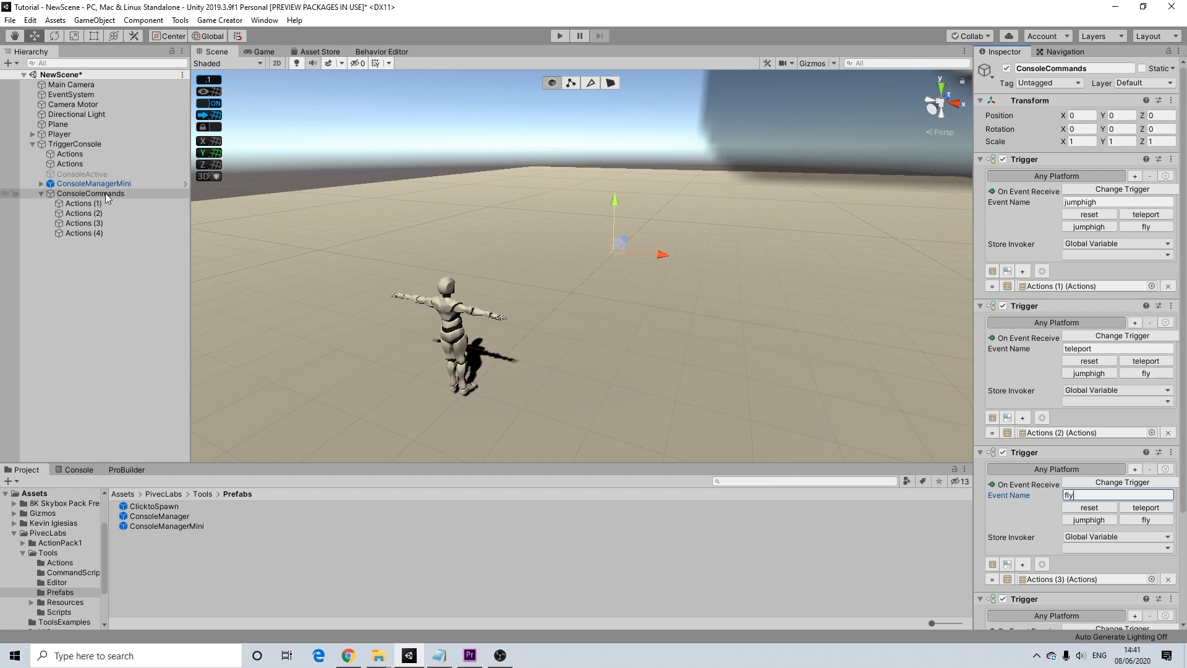
Play the scene, move the character forward, open the in-game console and submit teleport without a slash.
click(561, 36)
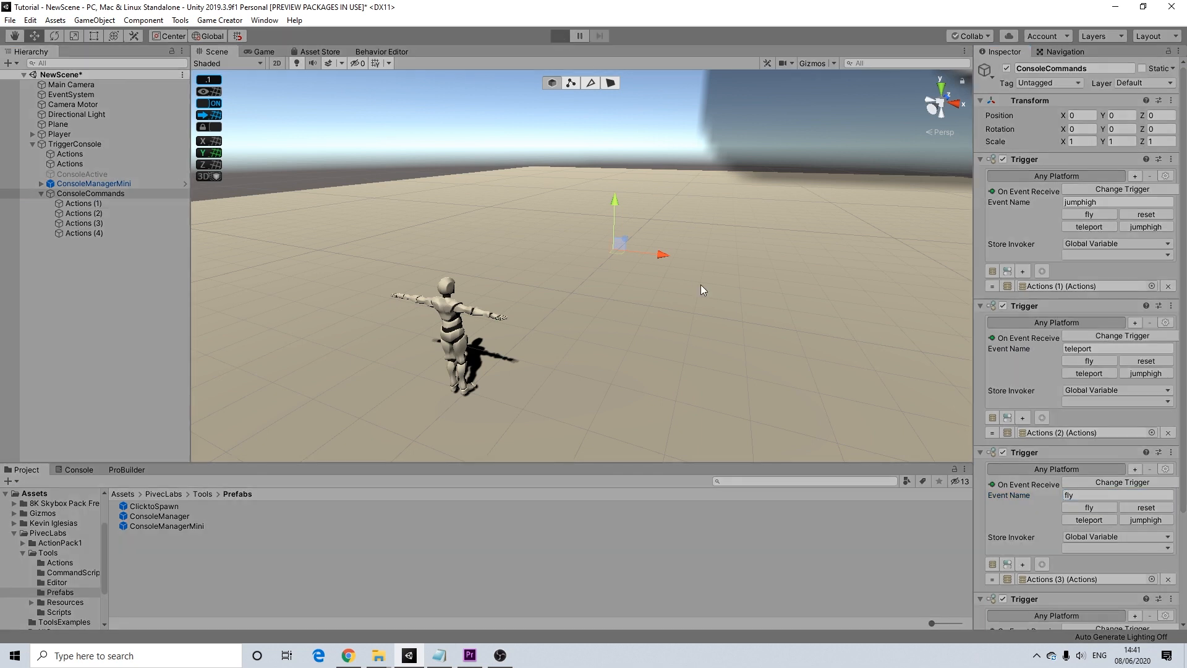
key(w)
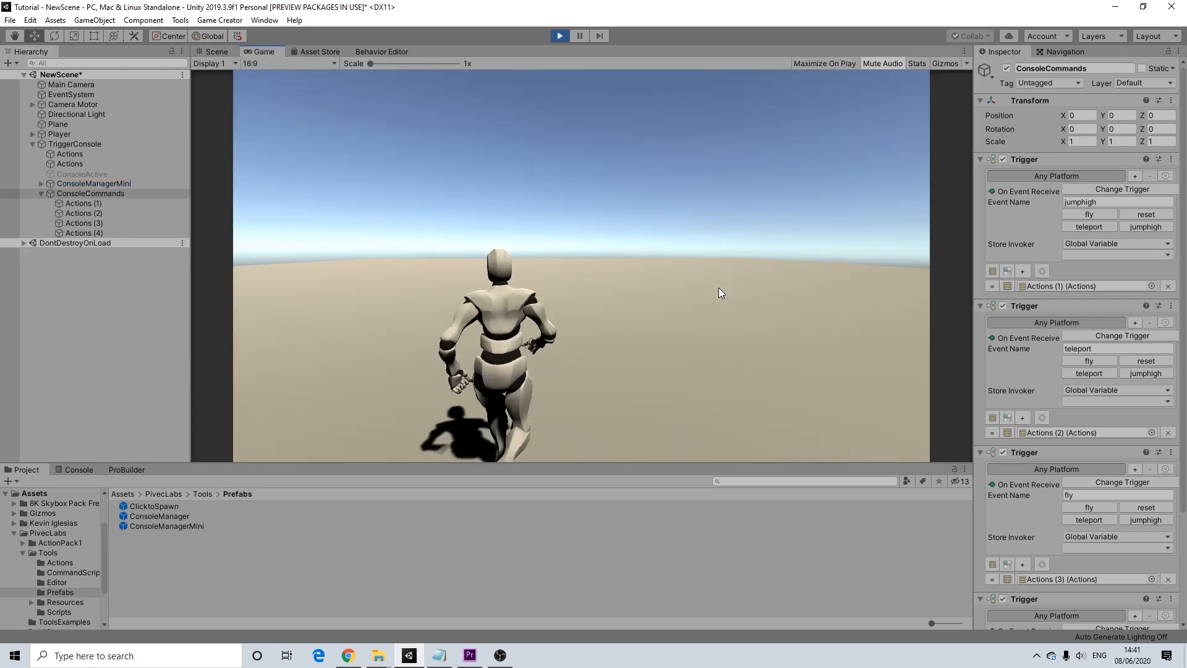
key(grave)
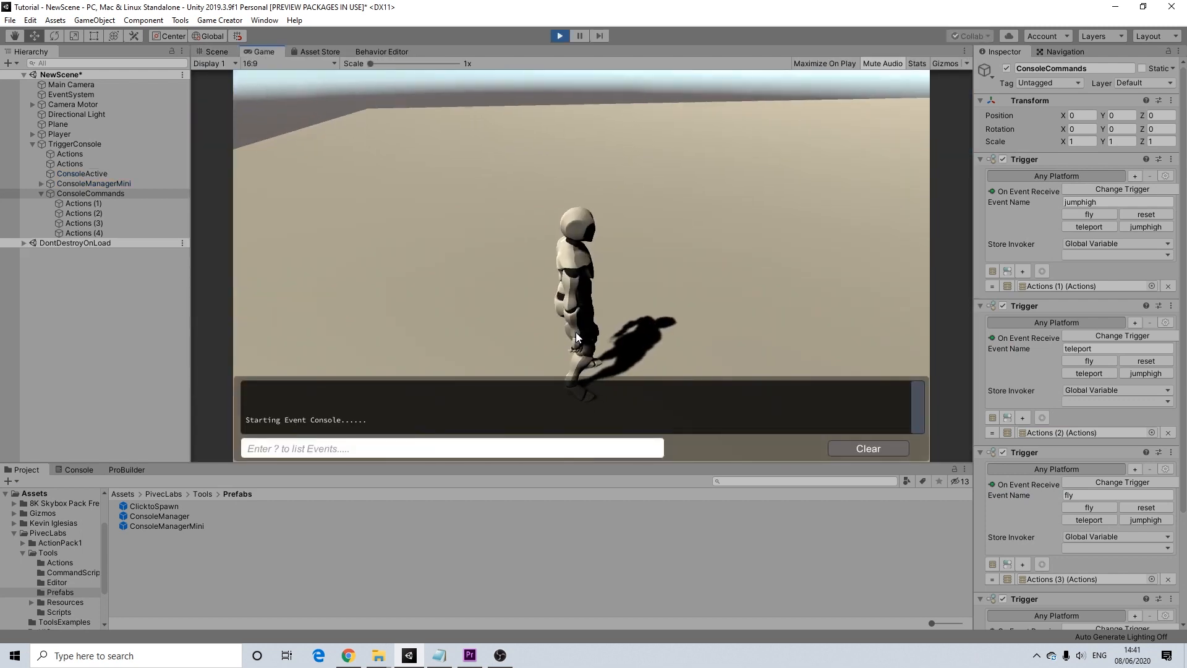
click(551, 454)
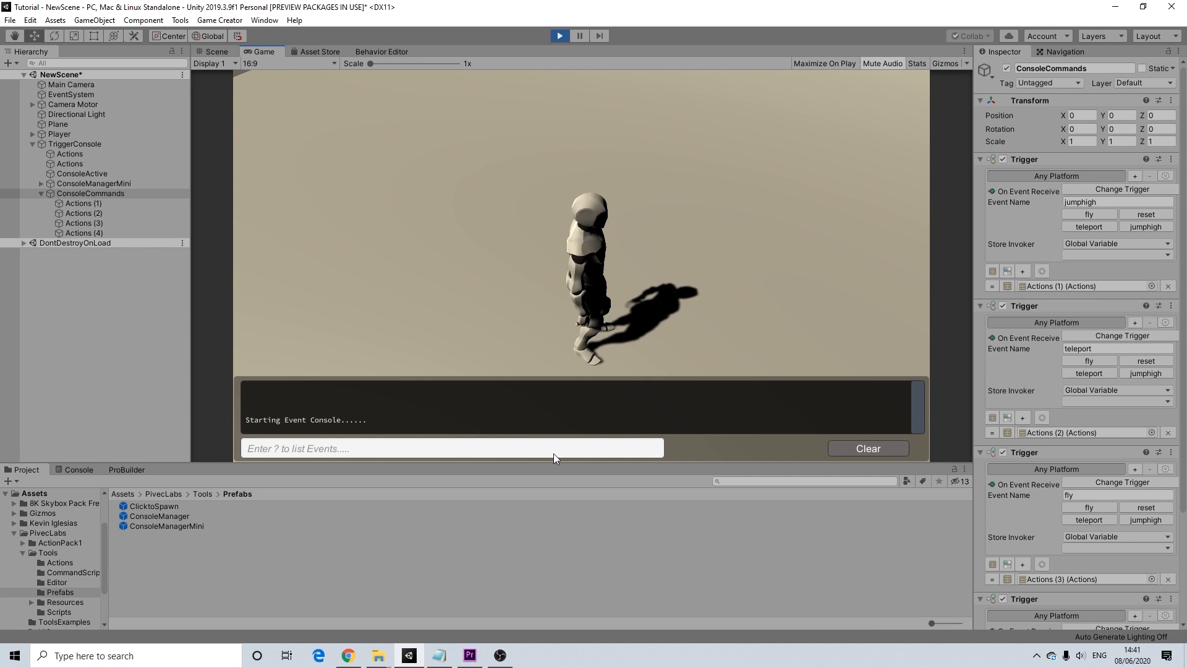
text(tel)
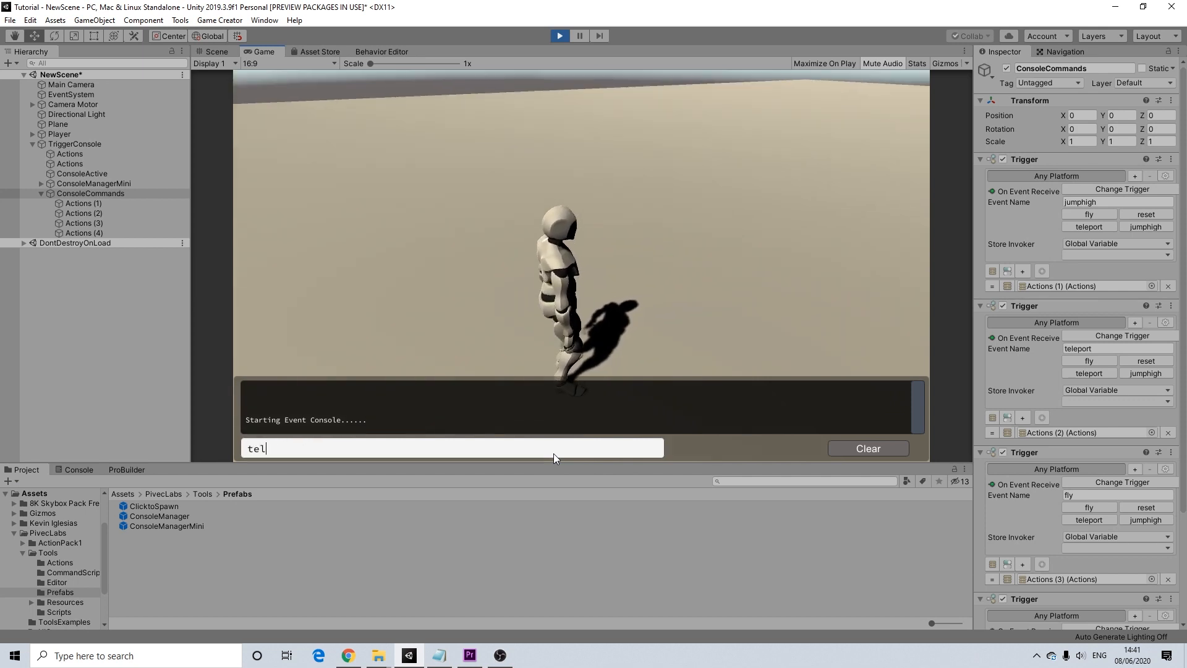
text(eport)
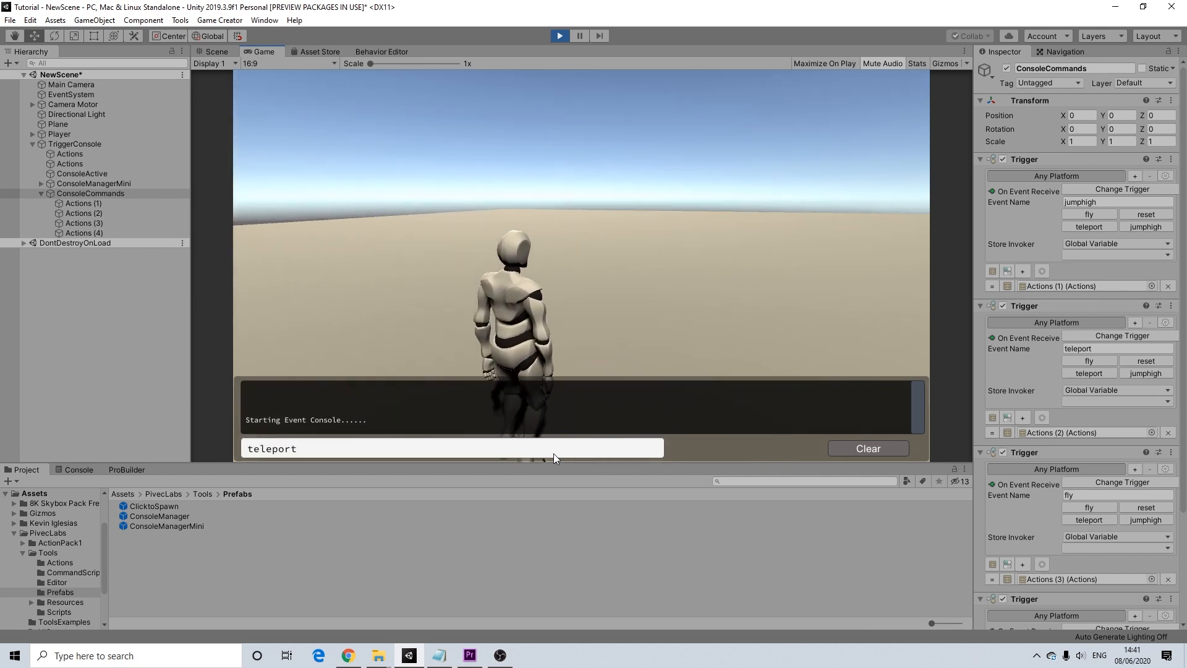
key(Return)
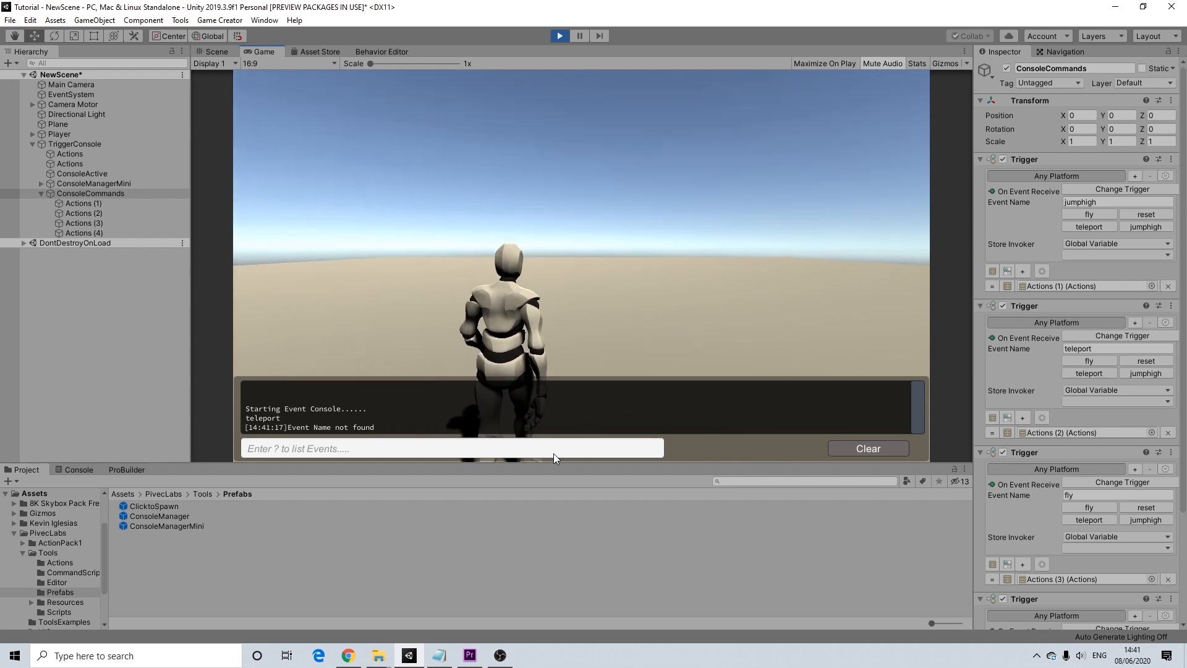
List the available event commands in the in-game console with ?
click(554, 453)
text(?)
key(Return)
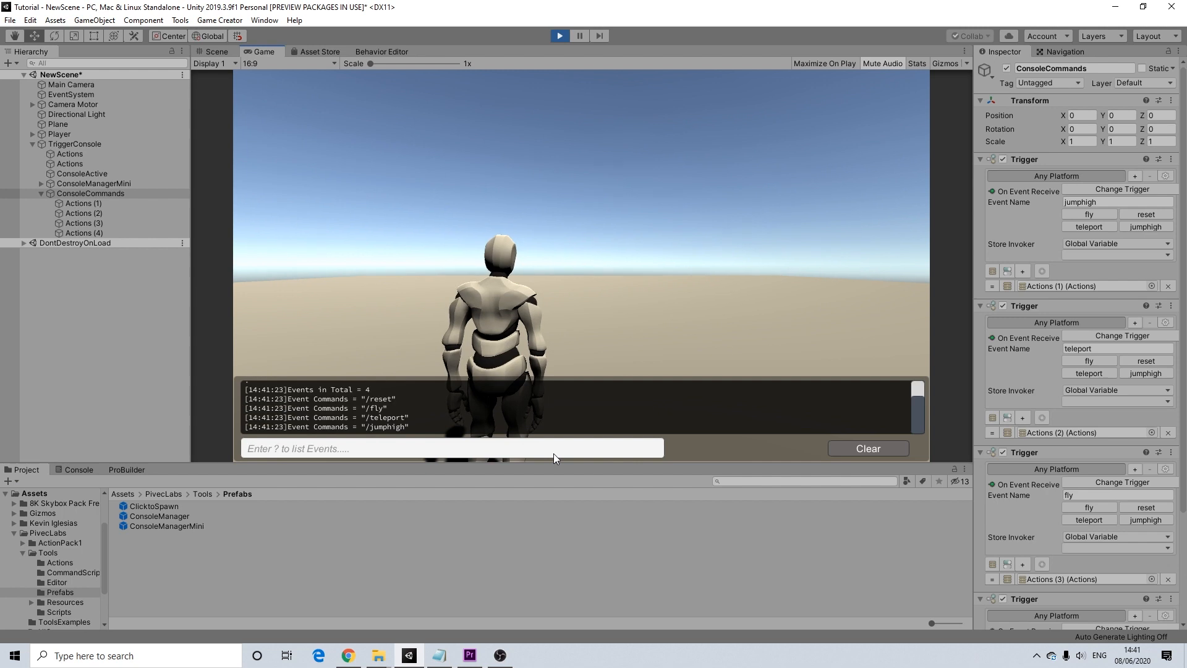
Test the /teleport command on the player by running it twice in the in-game console.
click(554, 453)
text(/telep)
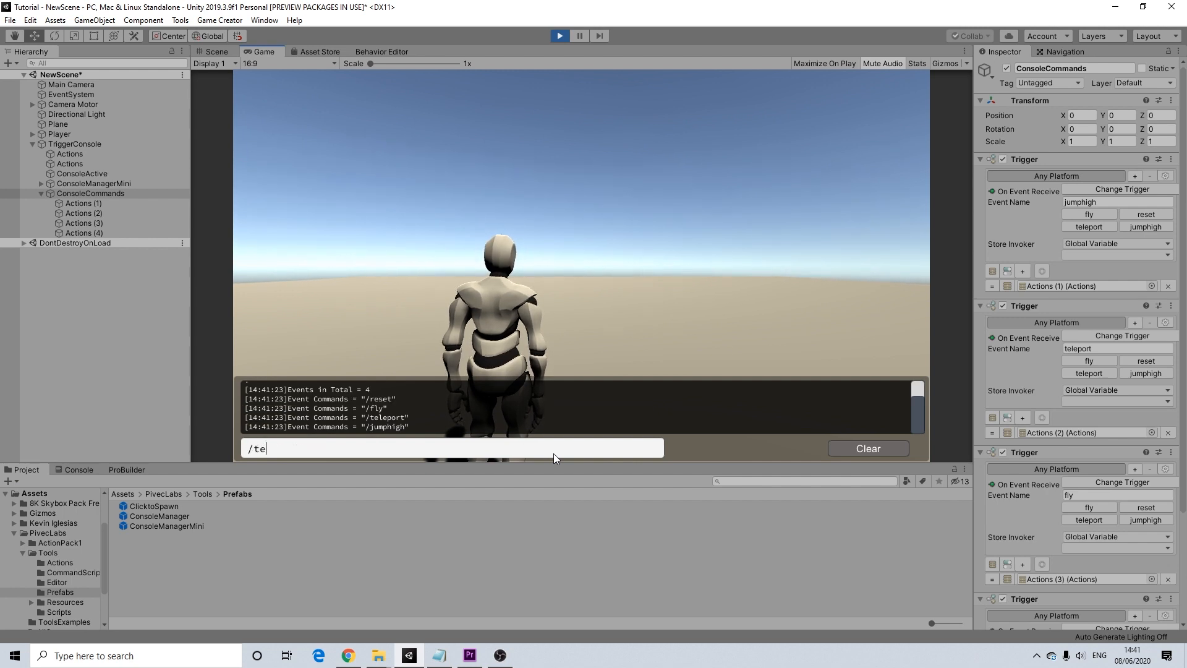
text(ort)
key(Return)
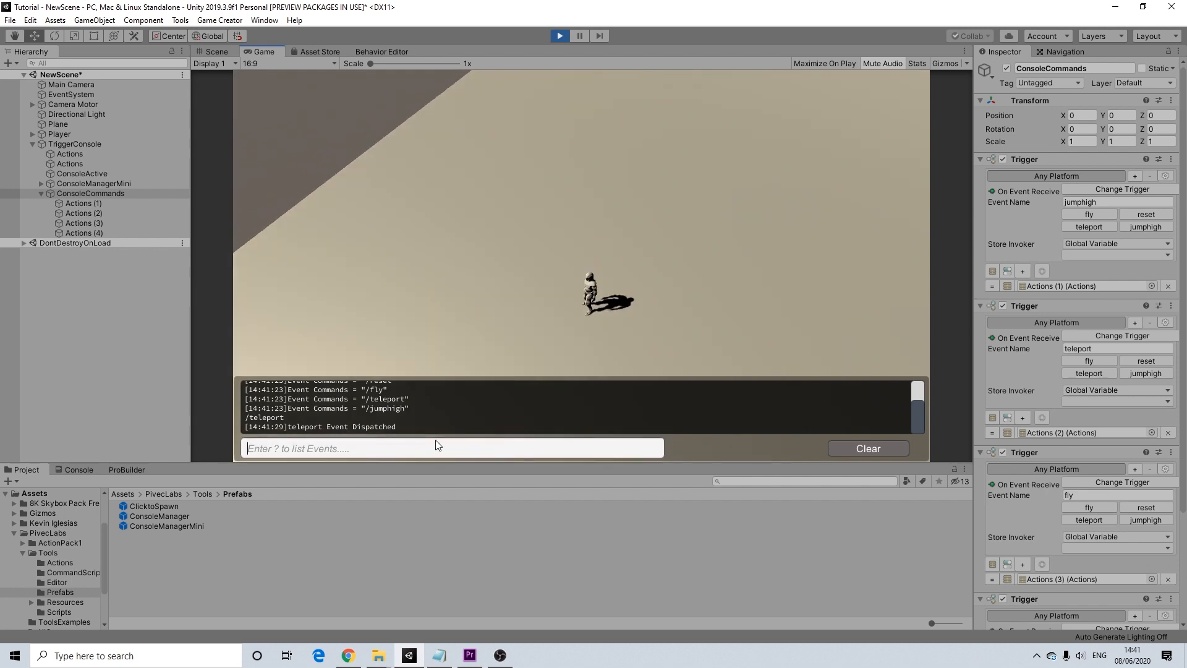
text(leport)
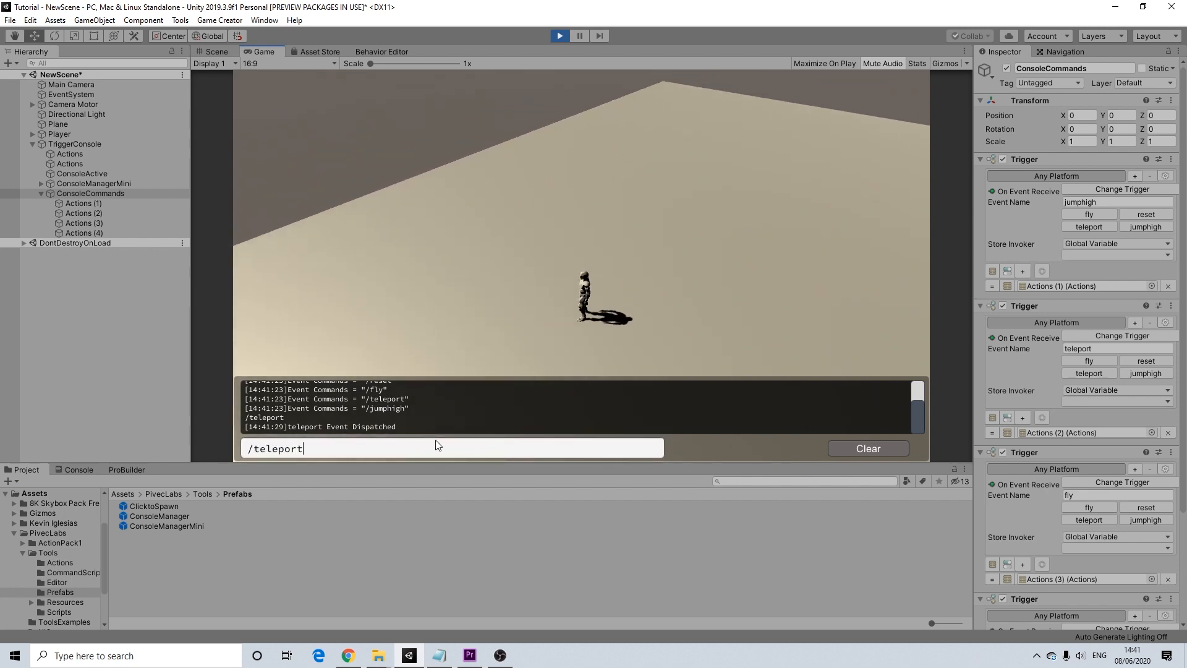
key(Return)
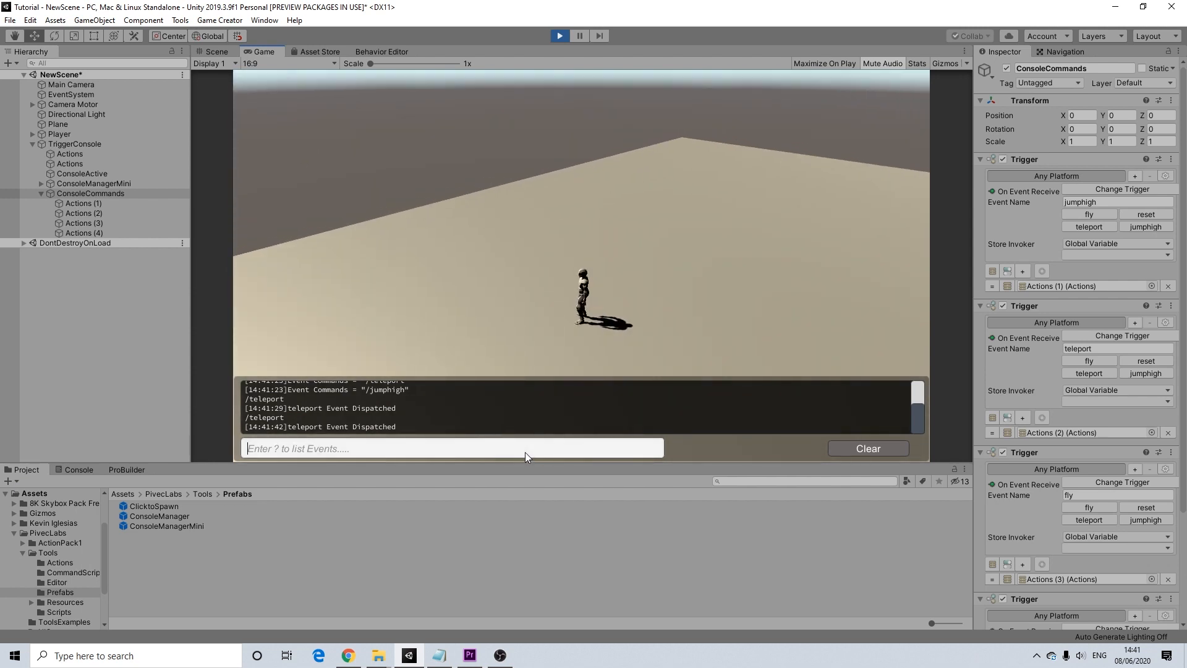
Run the /fly command in the in-game console to test zero gravity on the player.
text(fl)
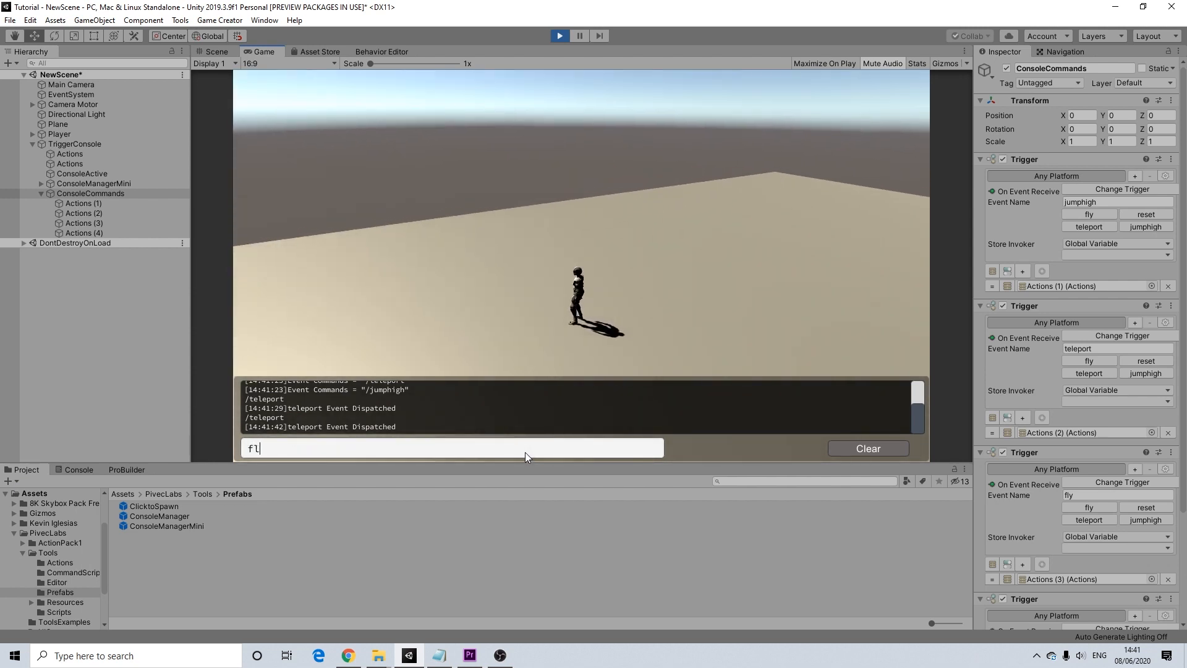
key(BackSpace)
key(BackSpace)
text(/fly)
key(Return)
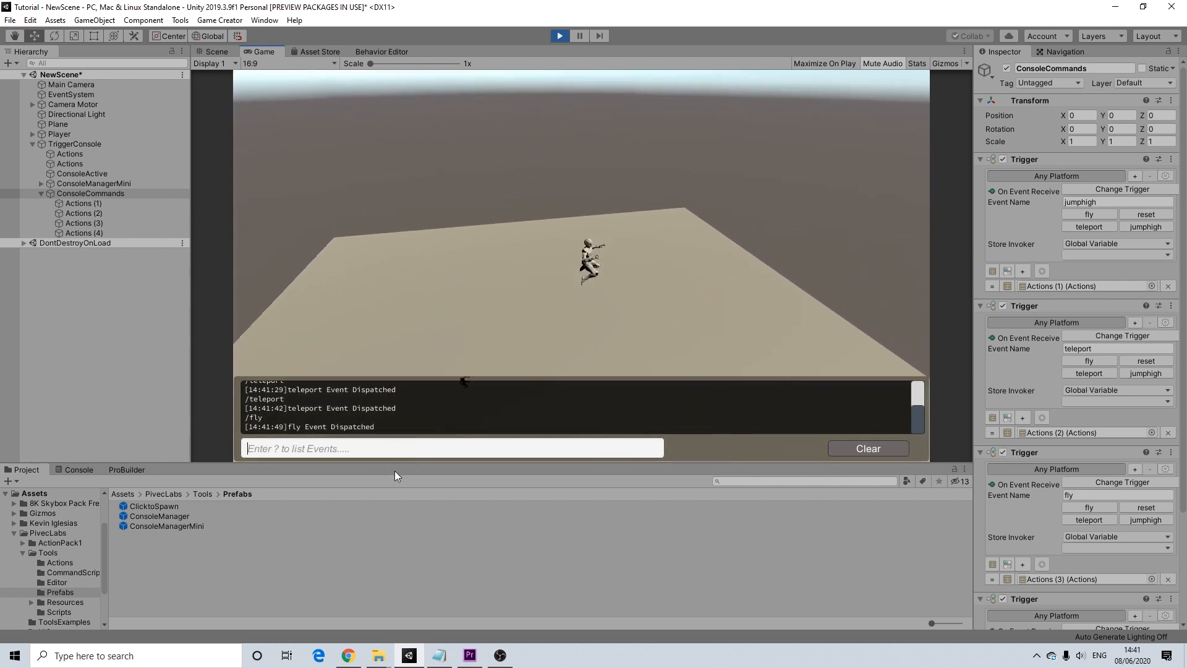
Fly the player forward above the plane, and close and reopen the in-game console.
text(wwwwwwwwwwwwwwwwwwwwwwwwwwwwwwwwwwwwwwwww1)
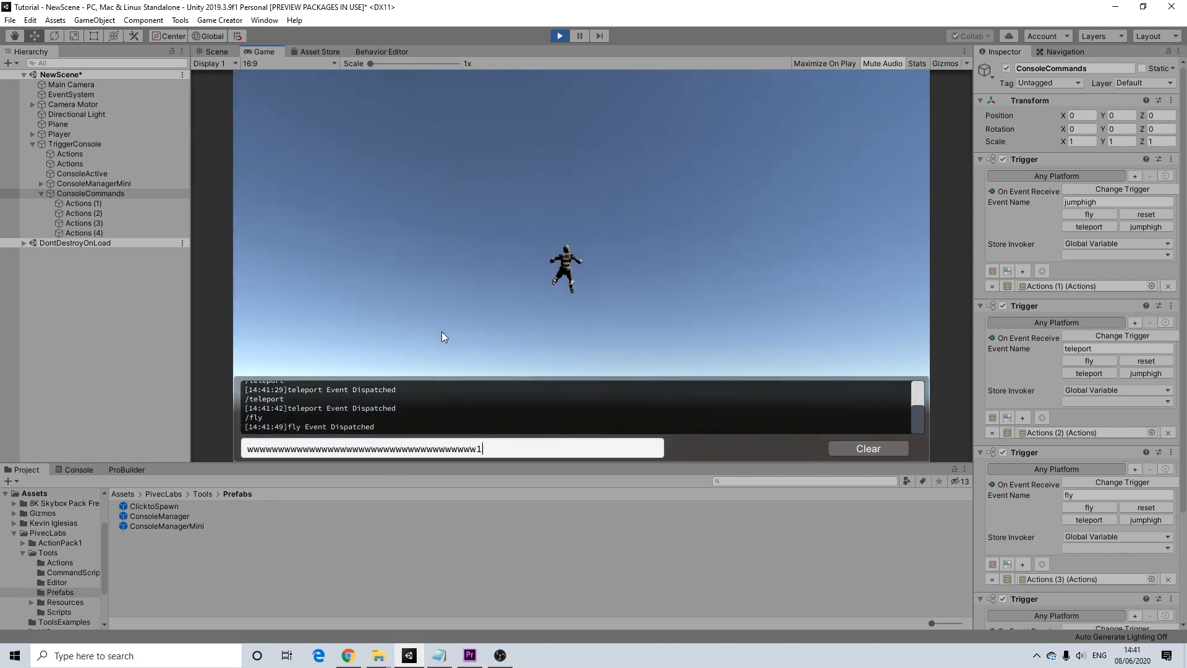
key(grave)
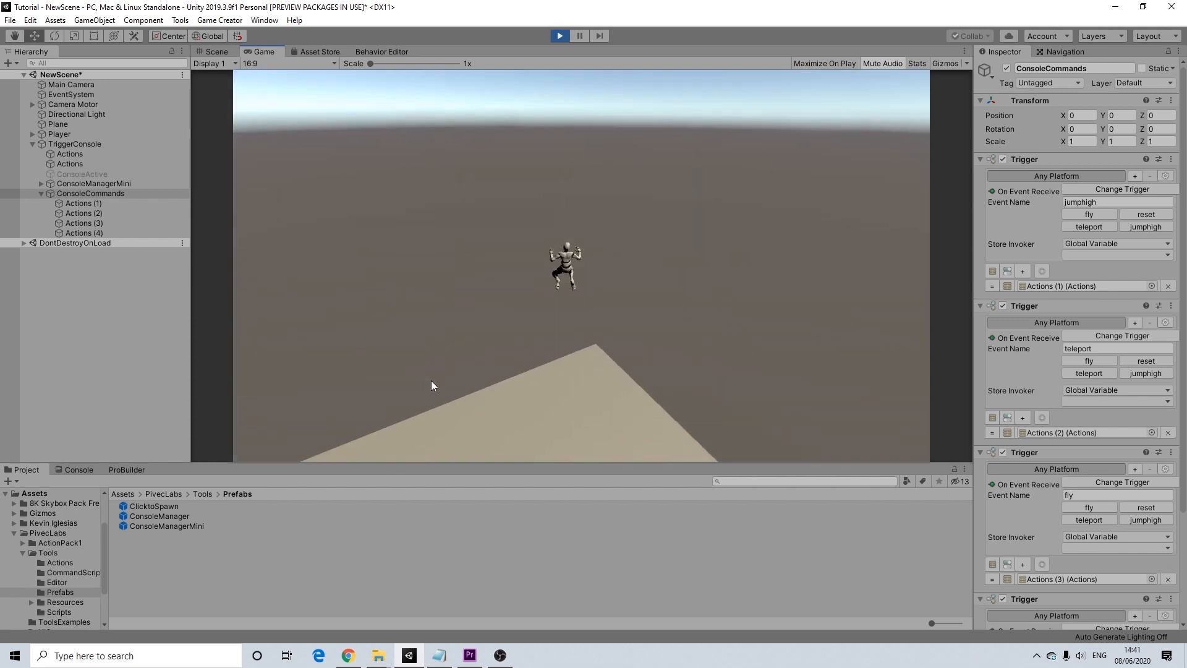
key(grave)
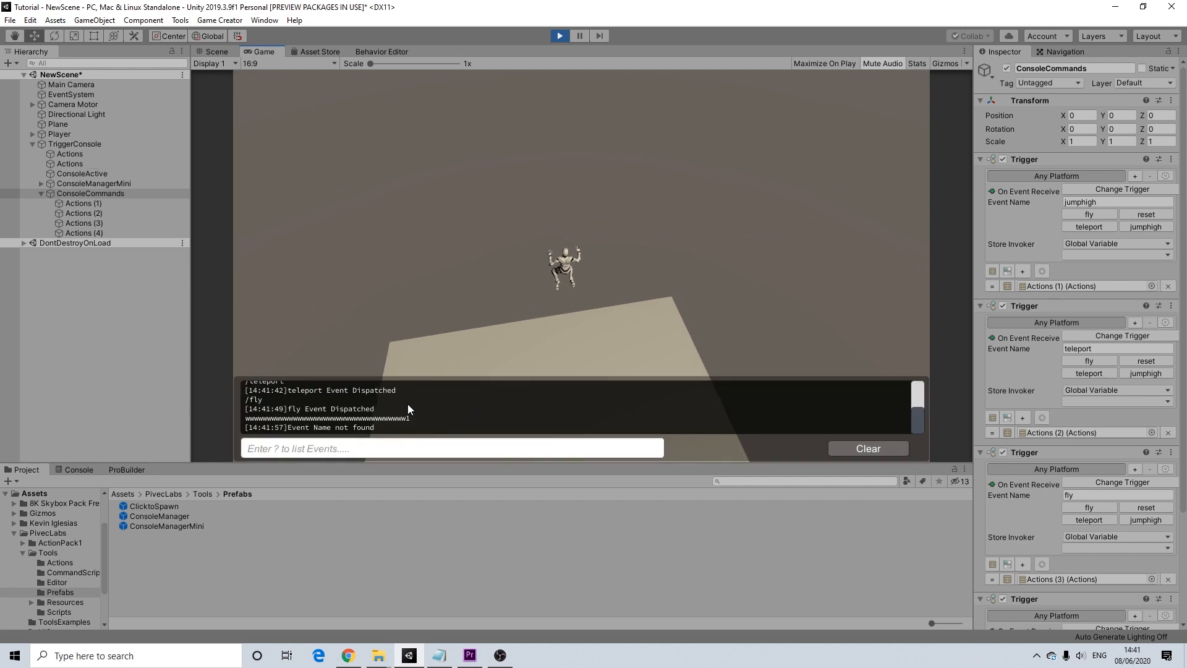
Run the /reset command in the in-game console to restore the player's normal gravity.
text(r)
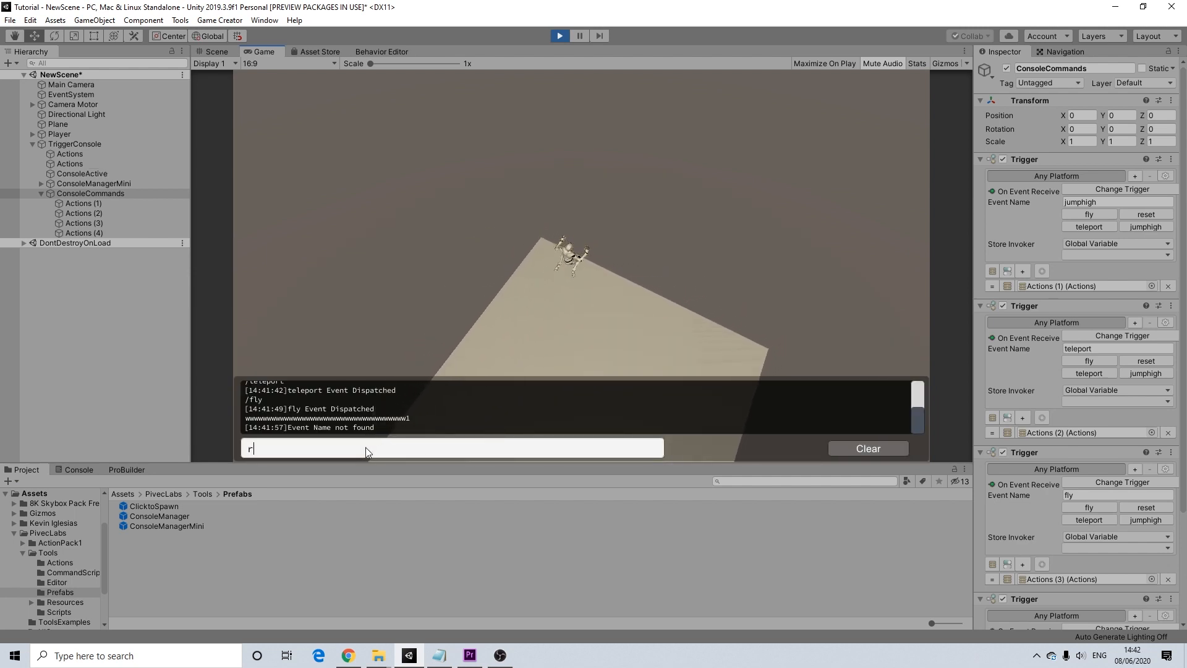
key(BackSpace)
text(/reset)
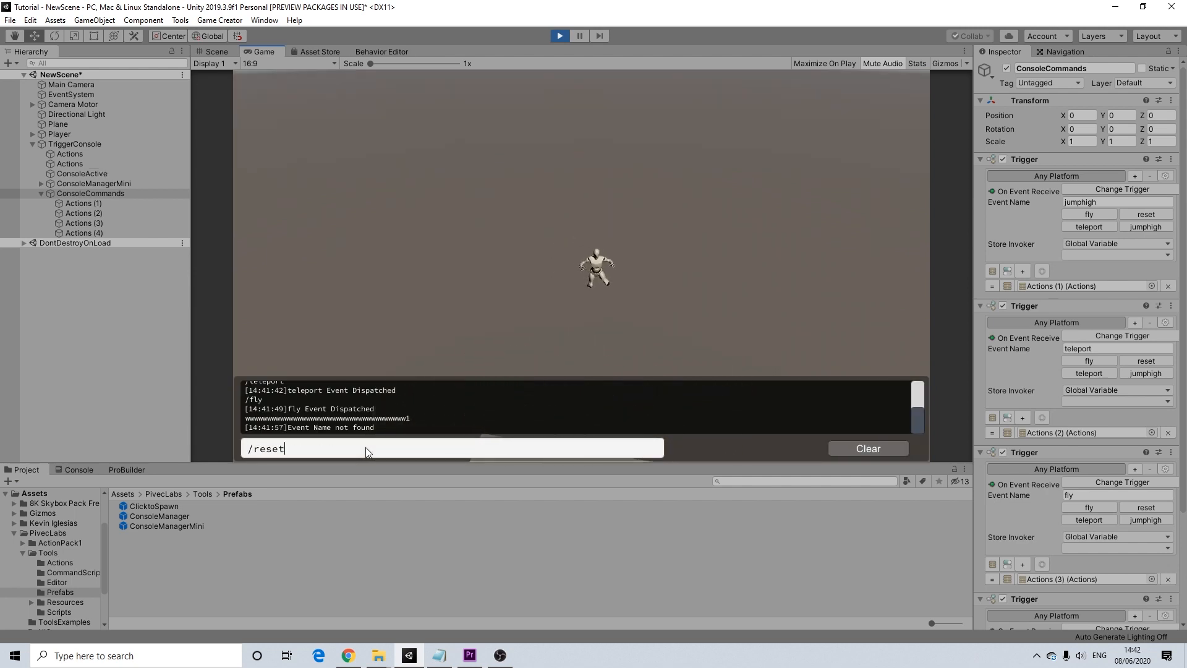
key(Return)
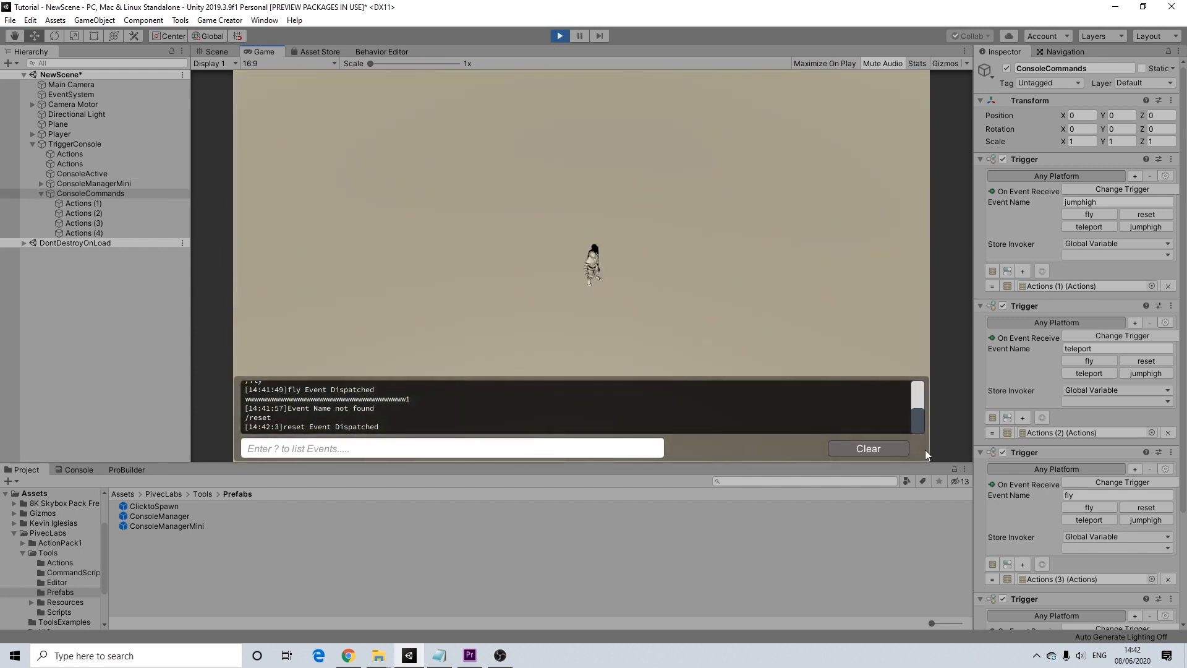
Look at the player up close and stop playing the scene.
scroll(918, 411, up, 3)
scroll(918, 408, down, 5)
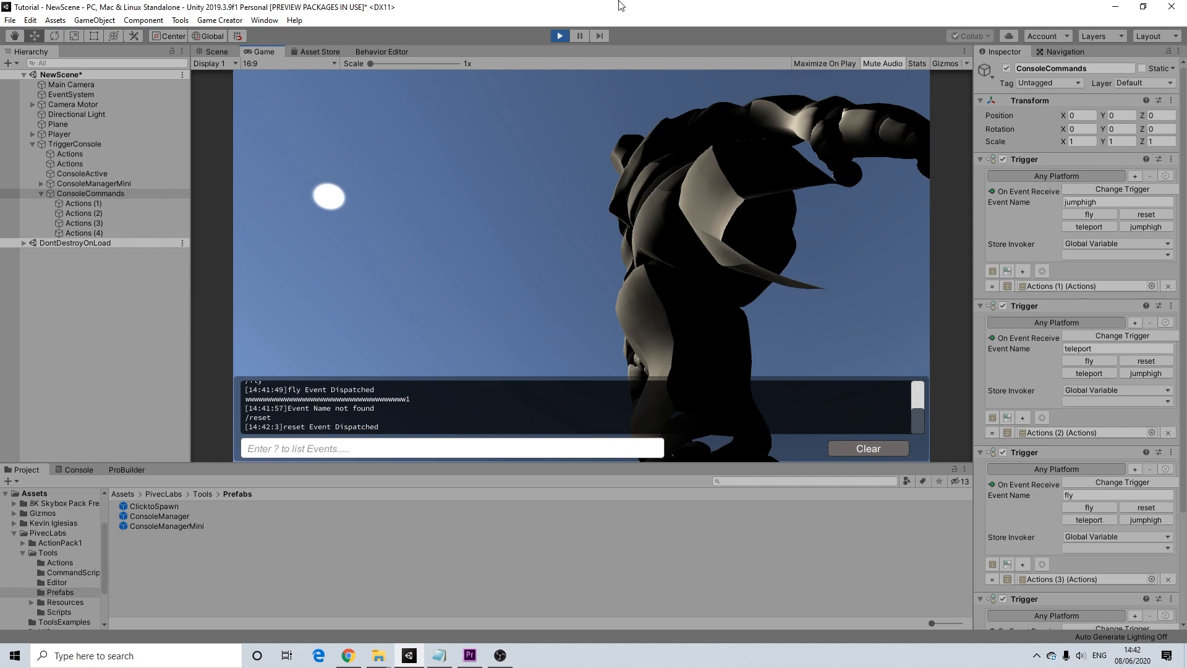
click(560, 36)
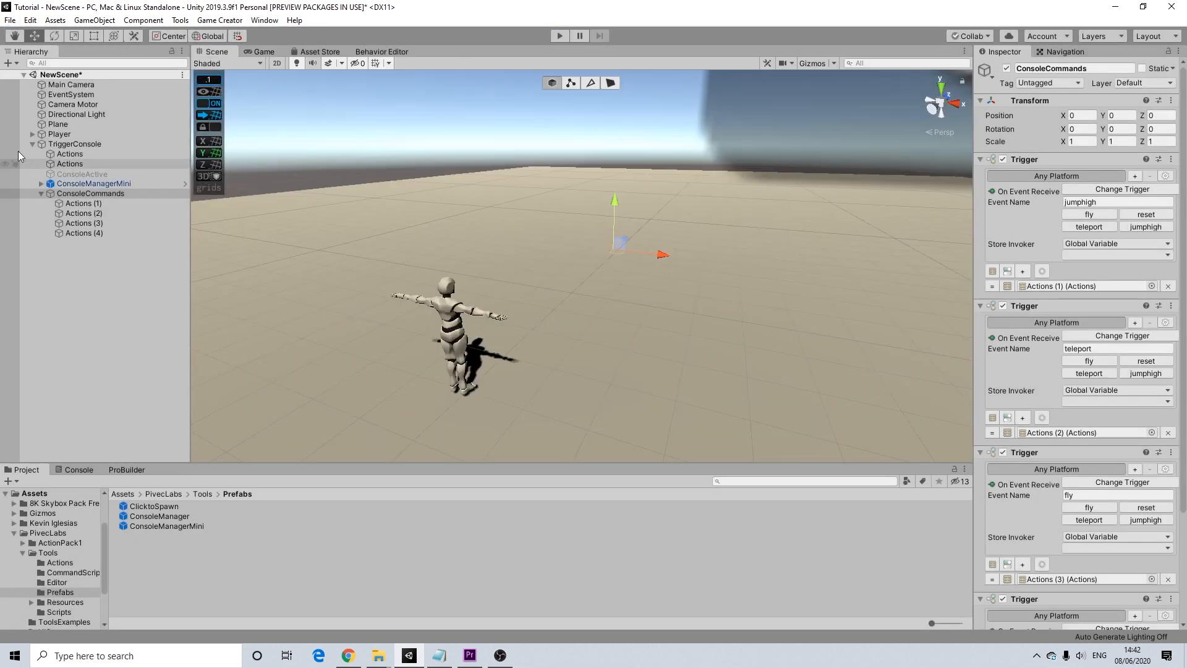
Examine the jump action in Actions (1) and the event triggers on ConsoleCommands.
click(88, 203)
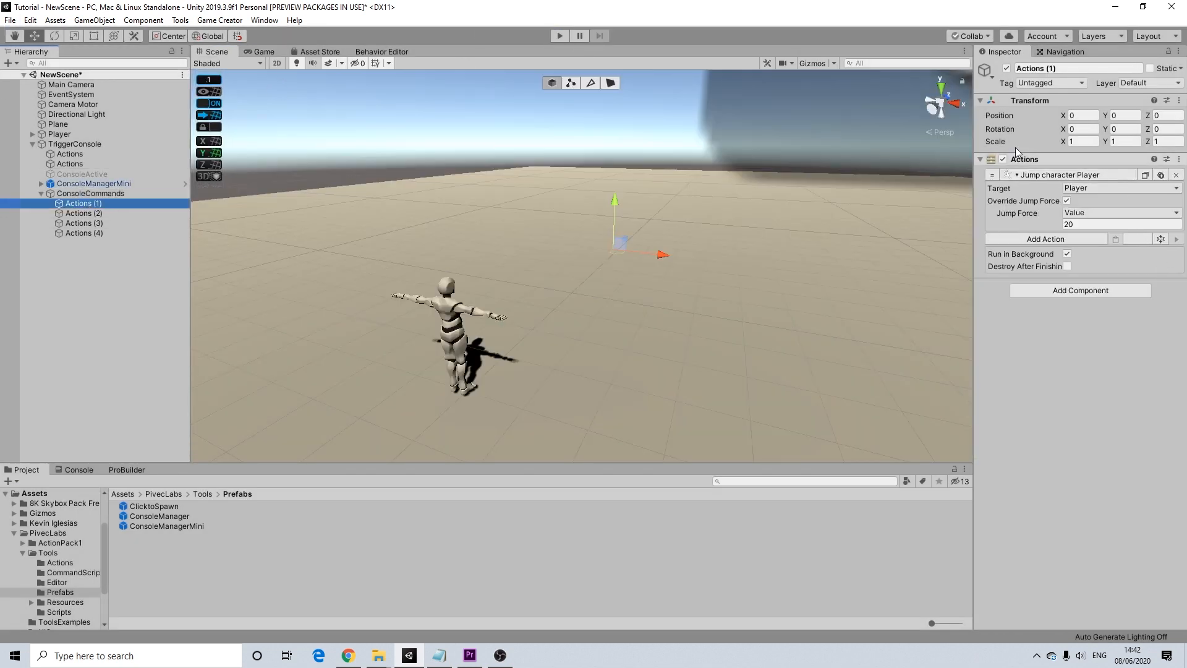
click(82, 193)
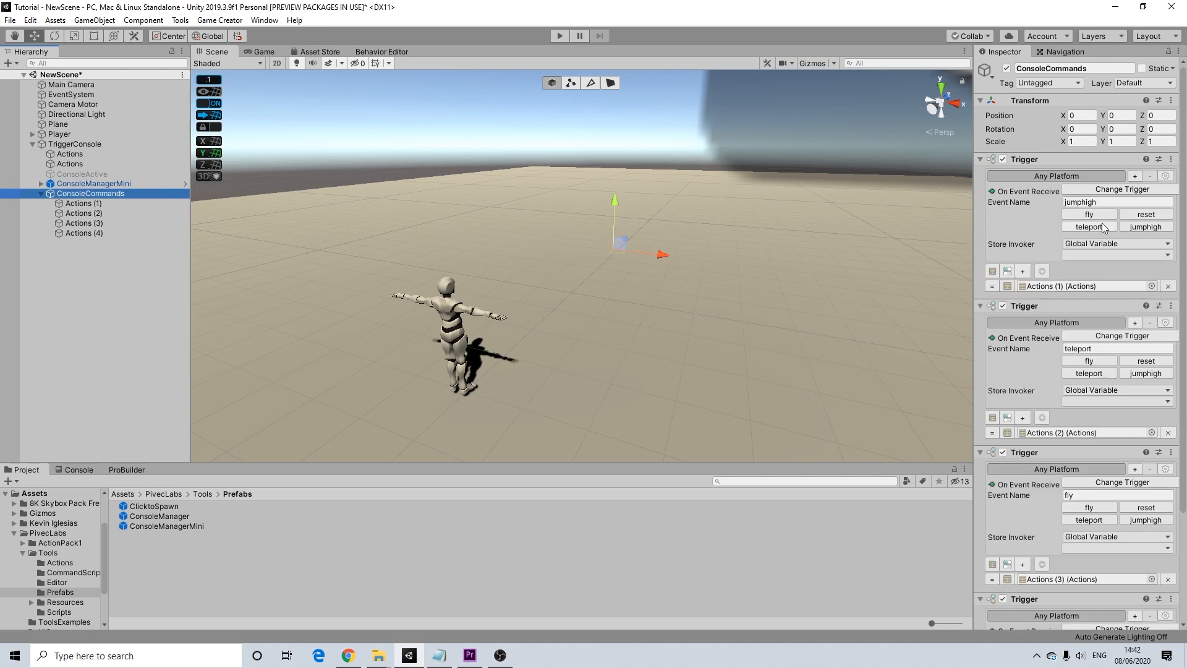
scroll(1108, 306, down, 10)
scroll(1081, 311, up, 10)
scroll(465, 220, down, 2)
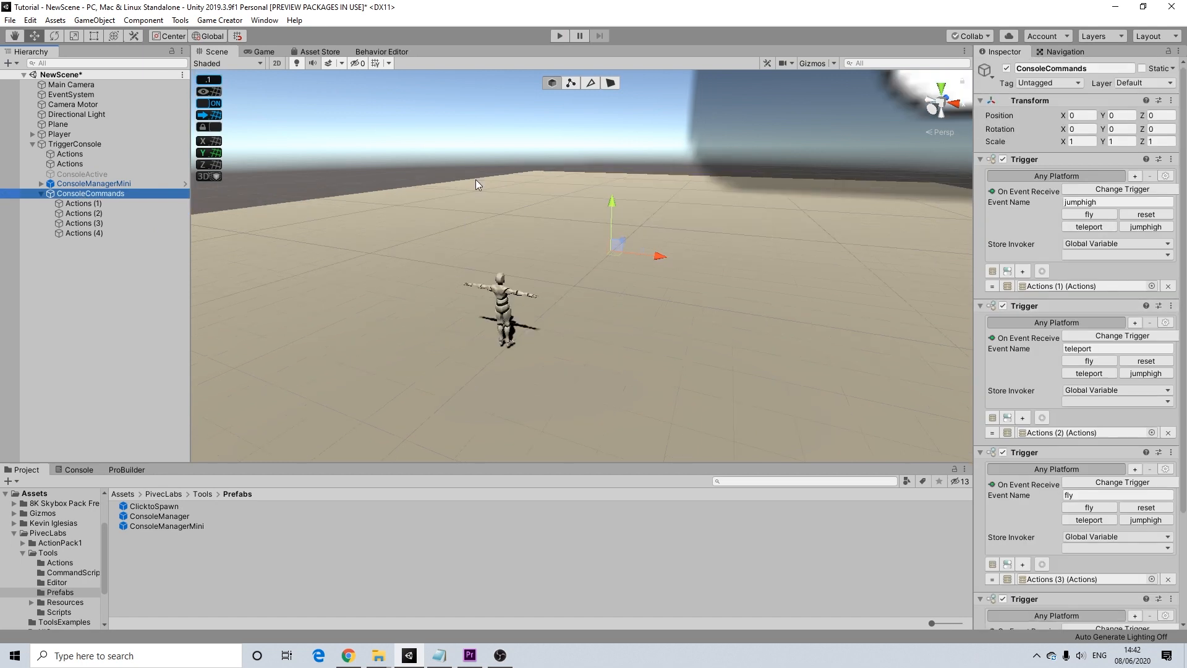
scroll(476, 202, down, 5)
scroll(561, 250, up, 2)
middle_drag(562, 250, 529, 257)
scroll(511, 262, up, 2)
scroll(530, 257, up, 2)
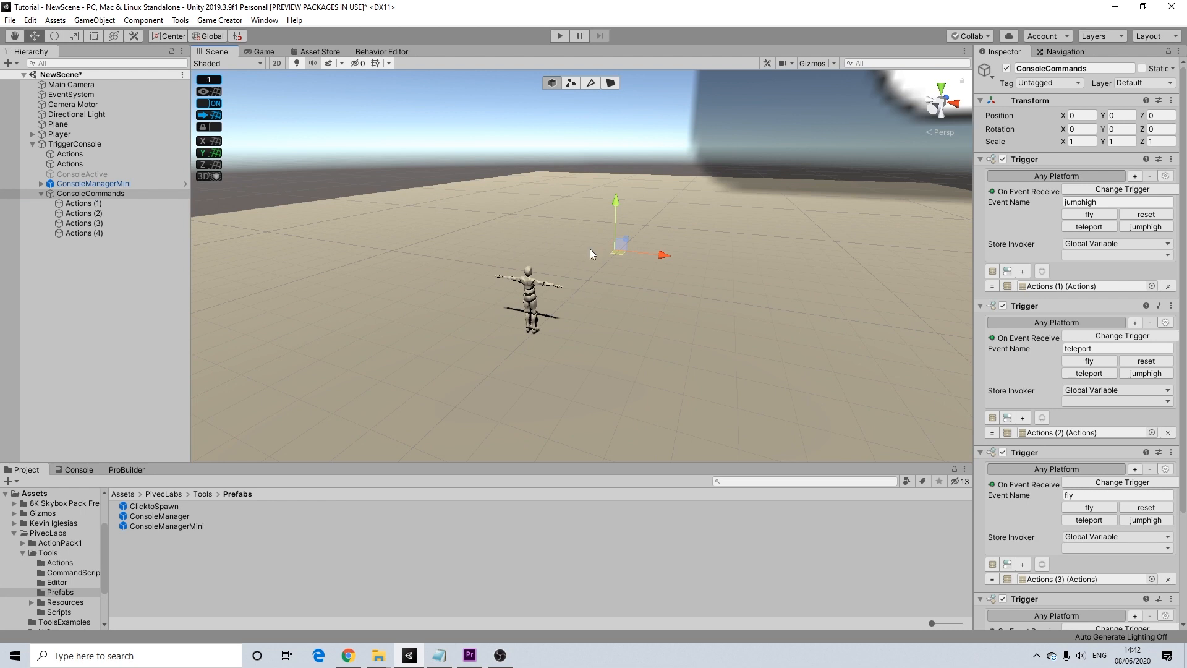
Review the command actions from Actions (1) to Actions (4) and return to the ConsoleCommands object.
click(95, 204)
click(98, 213)
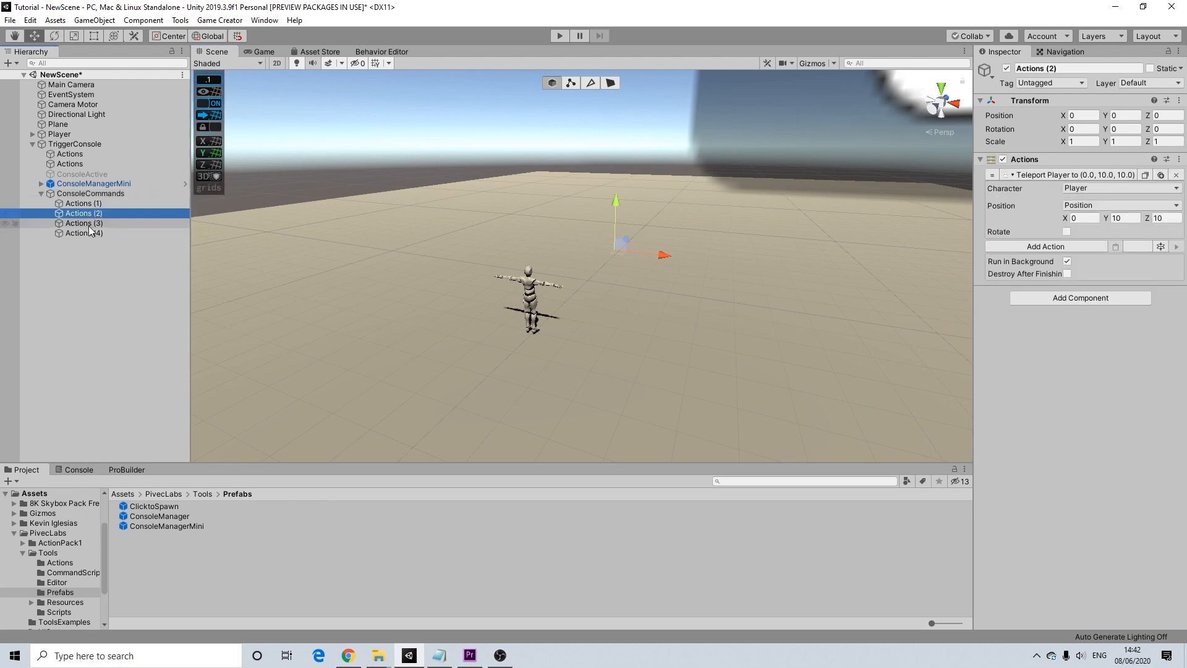
click(109, 224)
click(95, 214)
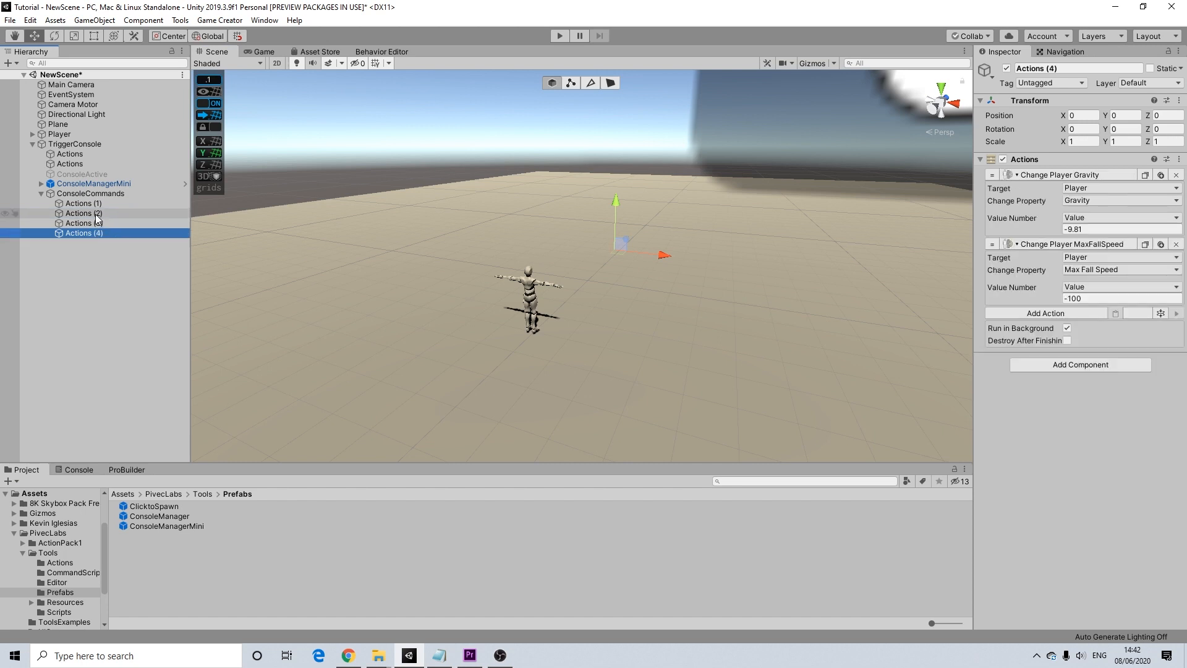
click(86, 203)
click(86, 193)
scroll(610, 224, down, 3)
middle_drag(610, 224, 625, 265)
scroll(599, 239, up, 5)
click(551, 150)
scroll(634, 240, down, 4)
scroll(625, 256, up, 3)
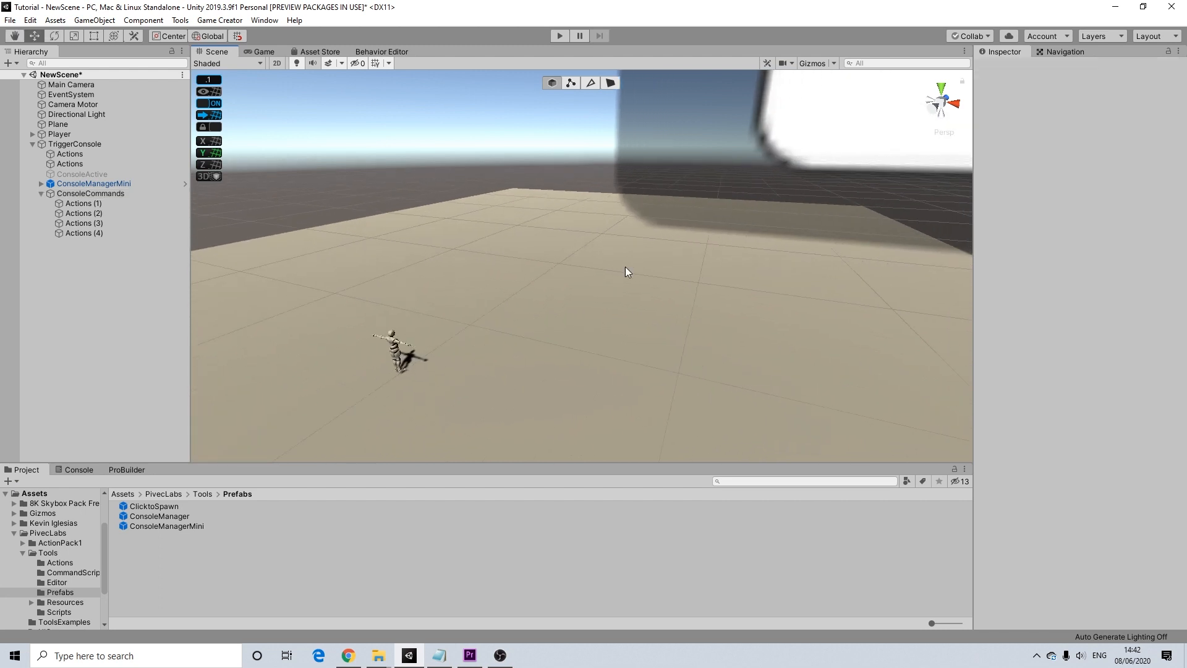
Compare the jump, teleport and fly actions with the matching event triggers on ConsoleCommands.
click(94, 205)
click(90, 212)
click(91, 224)
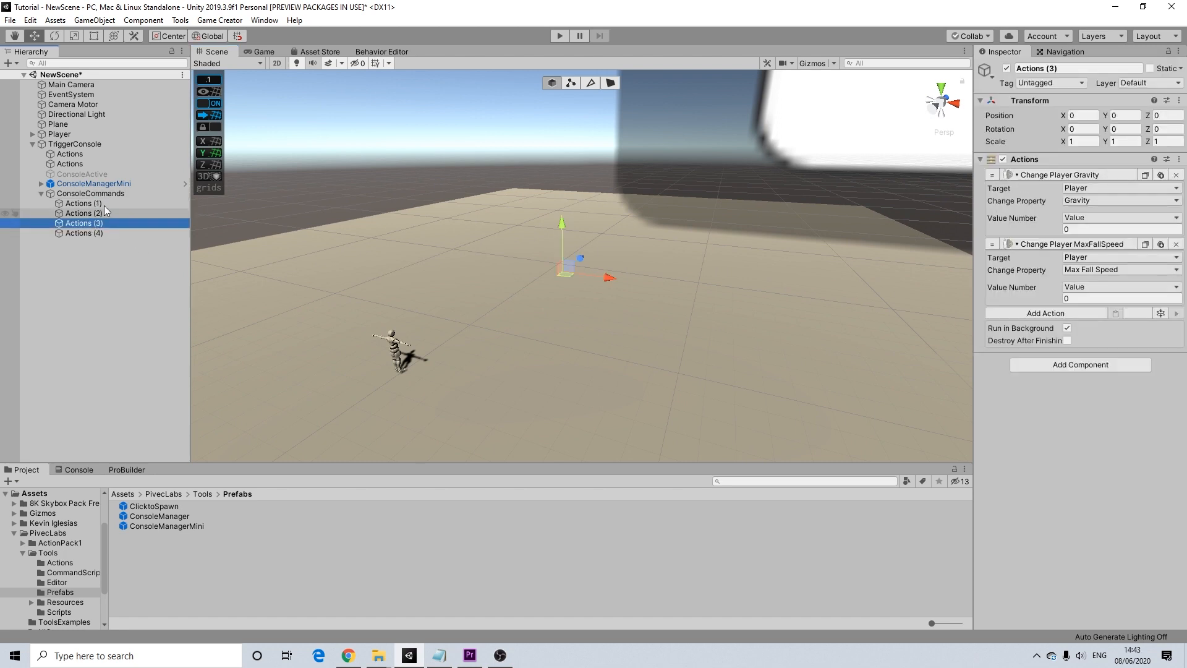
click(102, 194)
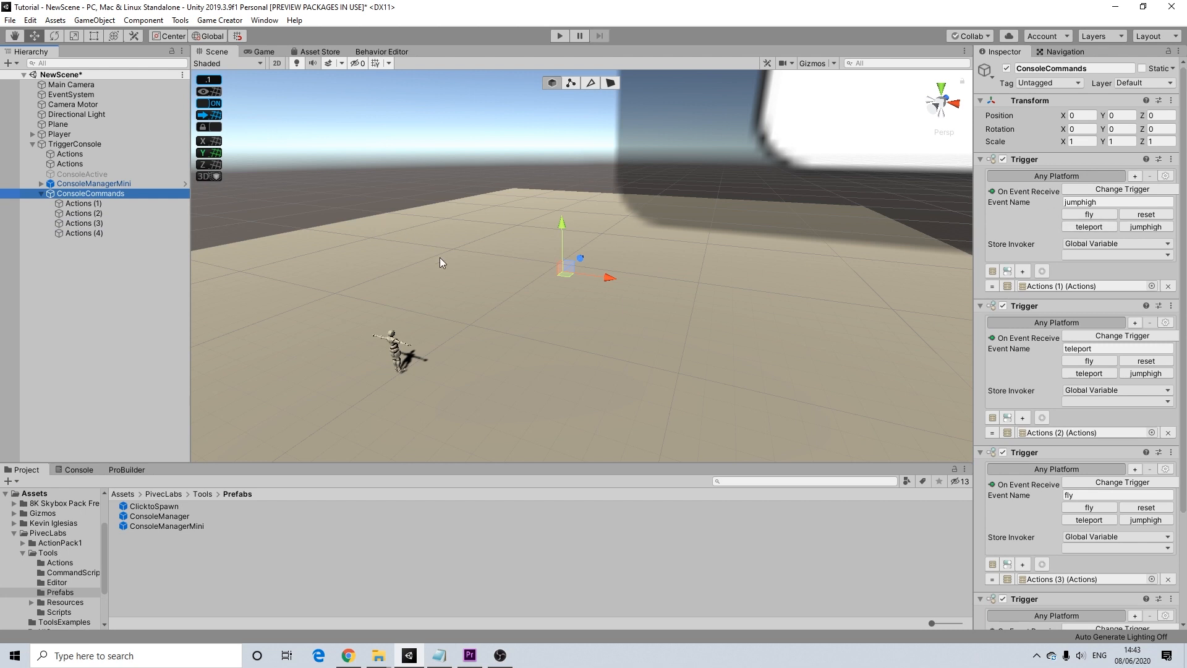
middle_drag(487, 294, 494, 295)
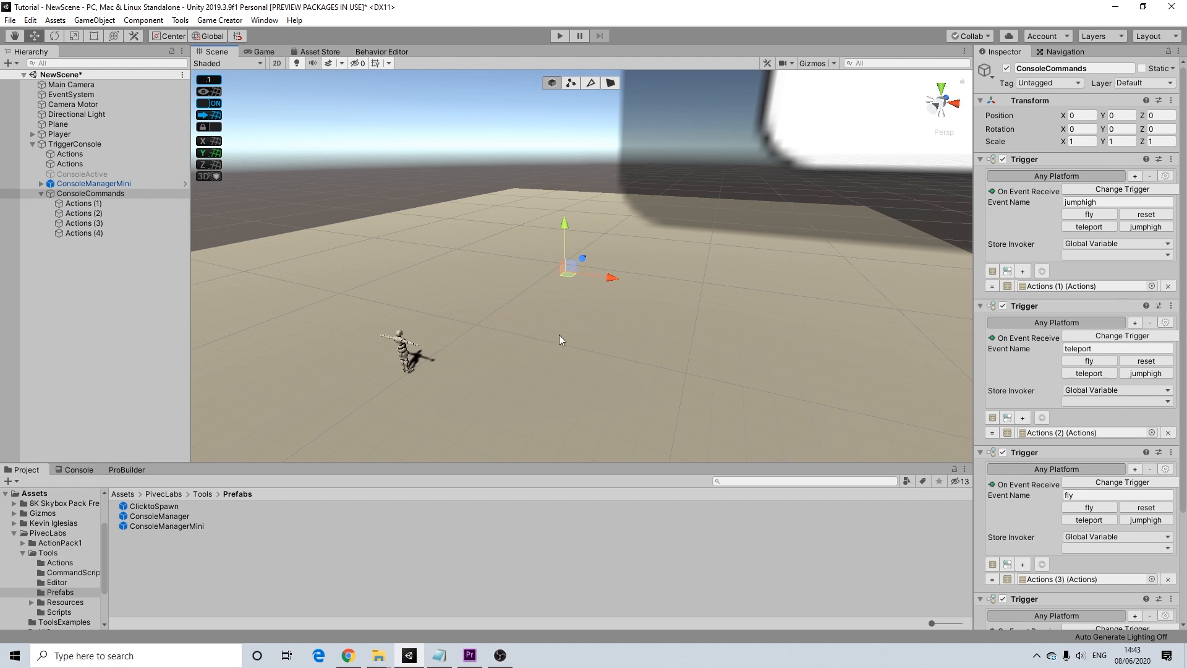
Collapse the ConsoleCommands and TriggerConsole groups in the hierarchy, checking the ConsoleManagerMini settings in between.
click(40, 192)
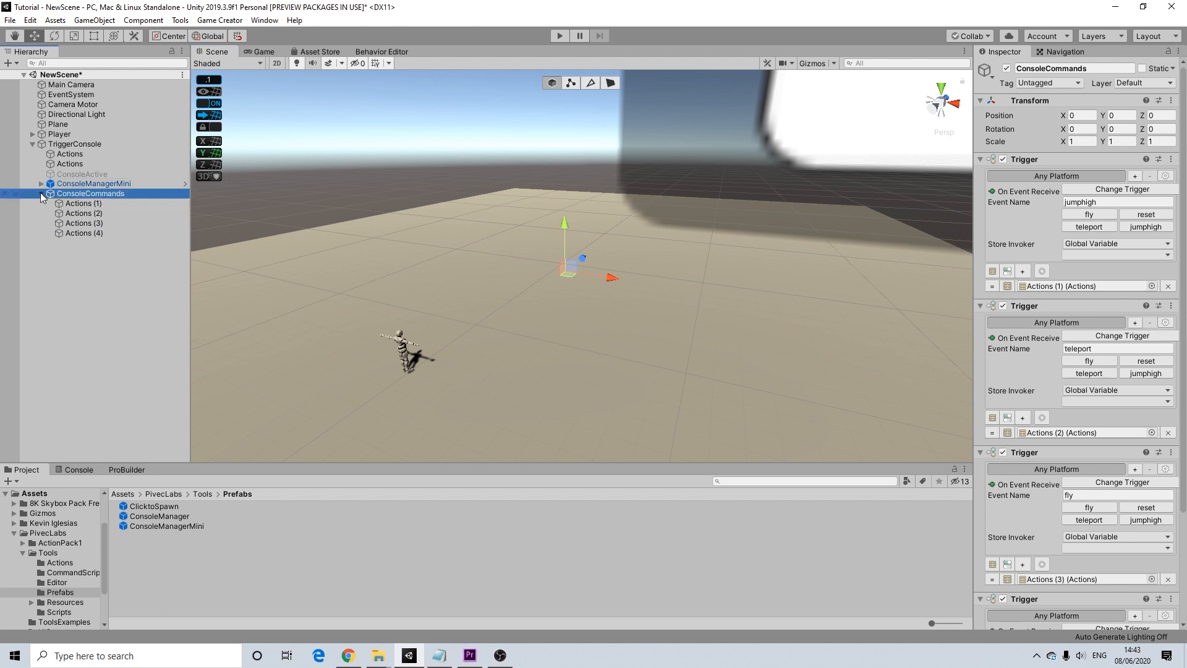
click(69, 184)
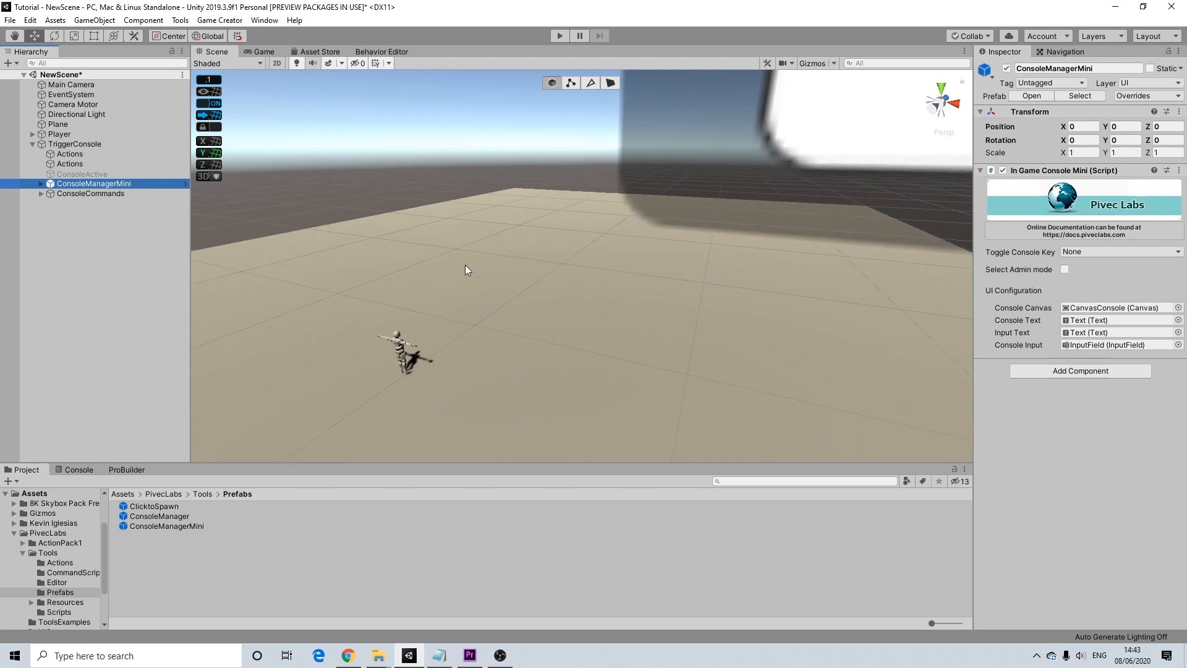
click(458, 150)
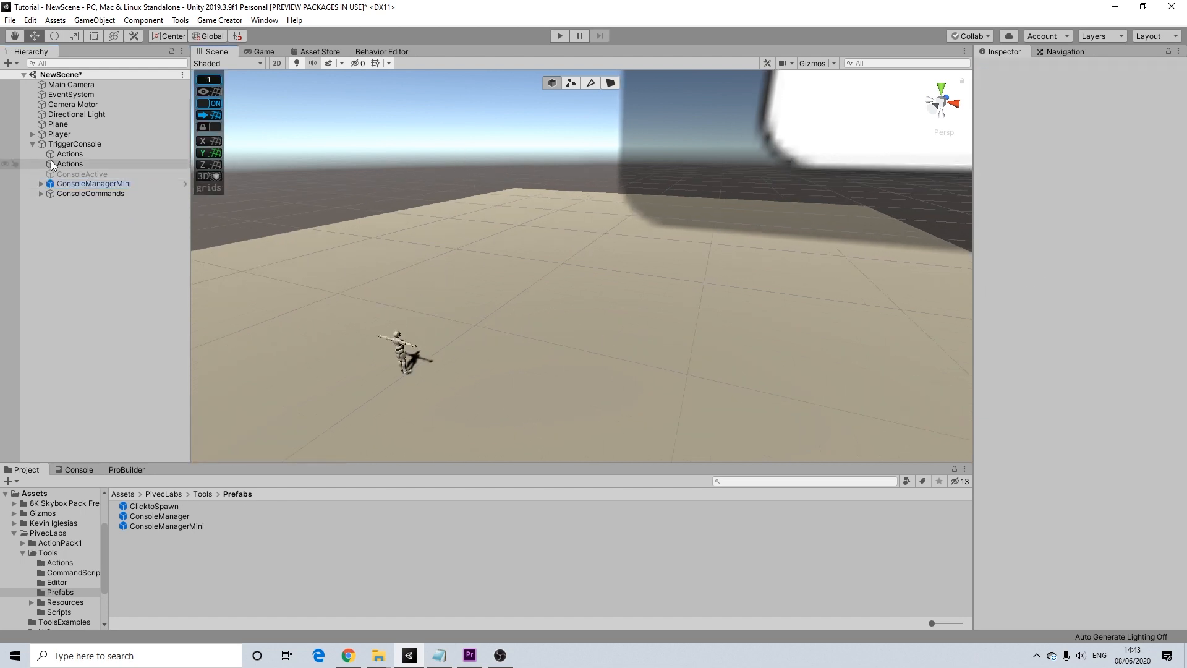
click(33, 143)
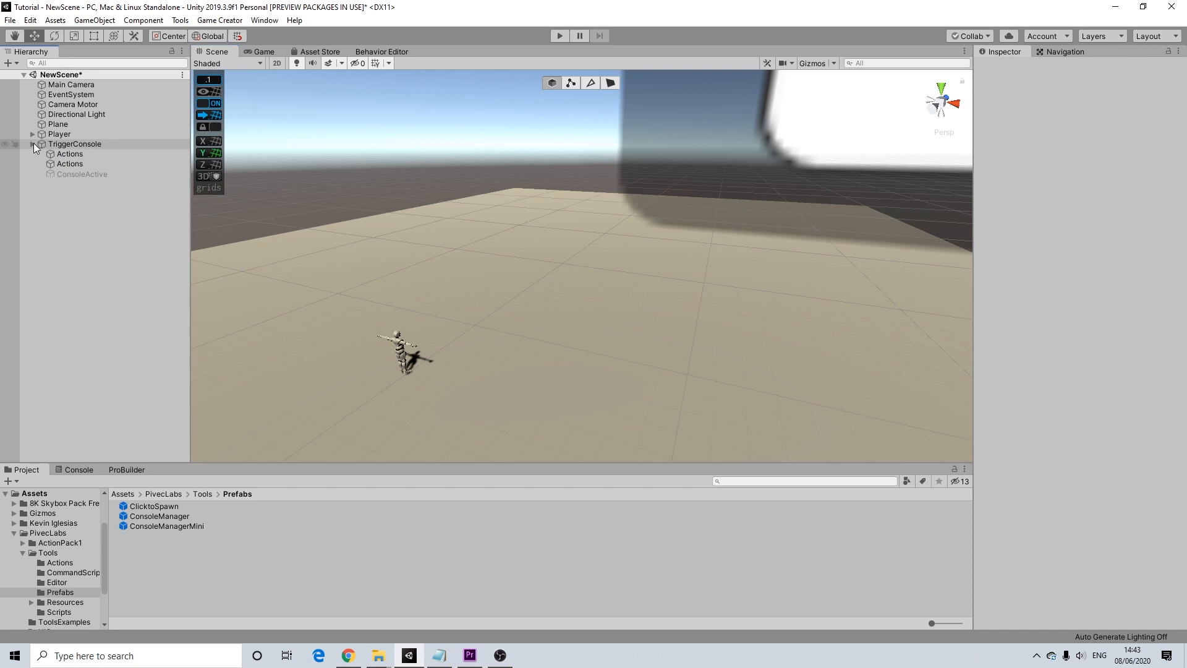